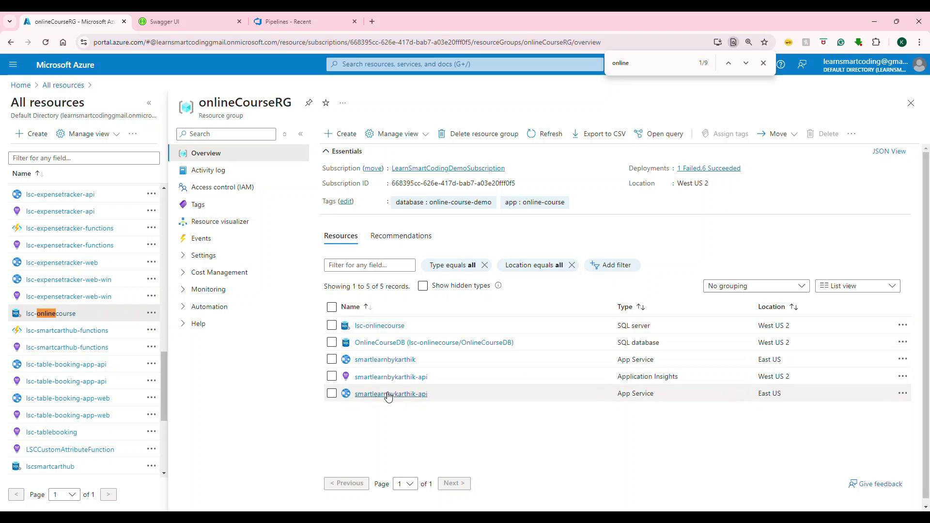
Open the smartlearnbykarthik web app in the onlineCourseRG resource group, then view the tutorials project's pipelines in Azure DevOps
{"action": "left_click", "coordinate": [400, 361]}
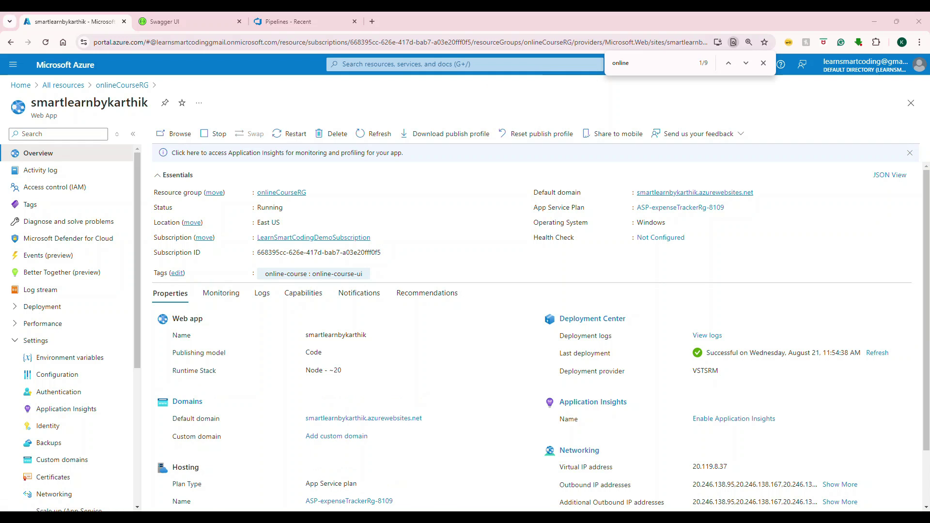
{"action": "left_click", "coordinate": [302, 22]}
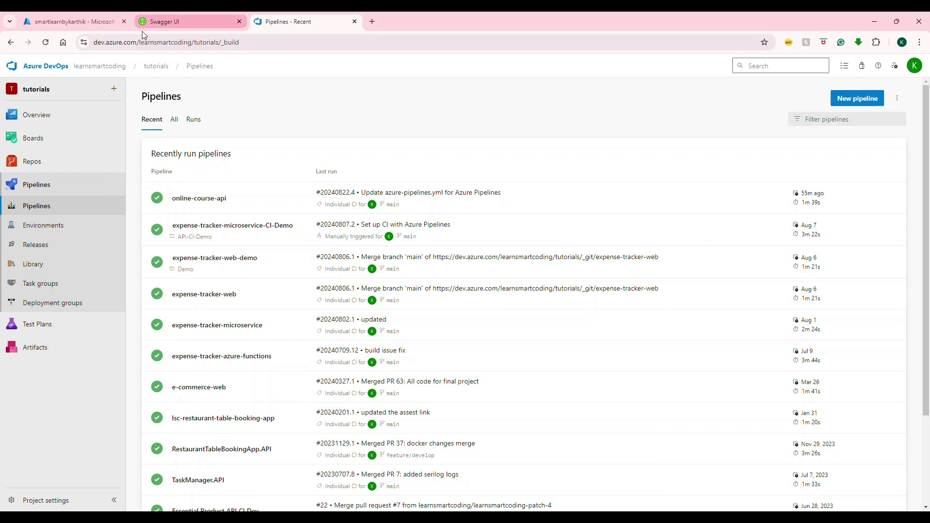
{"action": "left_click", "coordinate": [36, 191]}
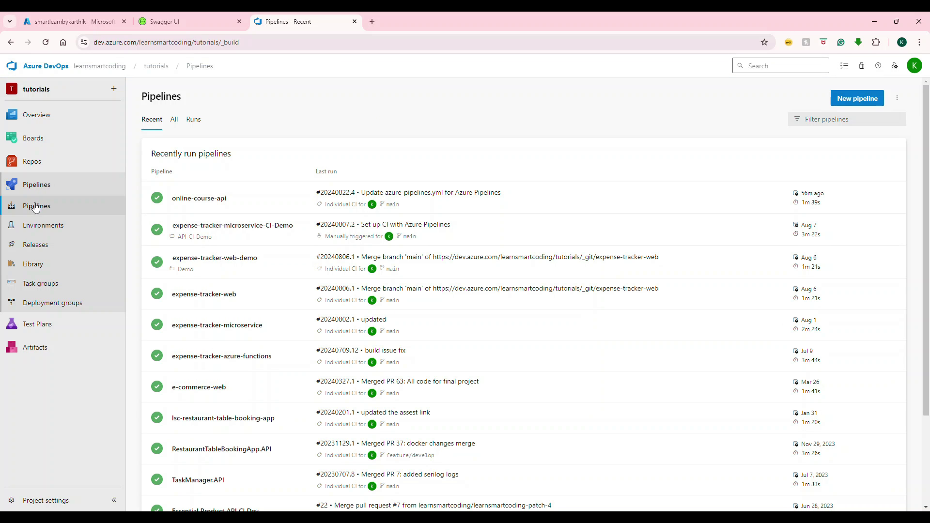
{"action": "left_click", "coordinate": [35, 192]}
Switch to VS Code and examine the build-prod script in the online-course-ui project's package.json
{"action": "left_click", "coordinate": [696, 488]}
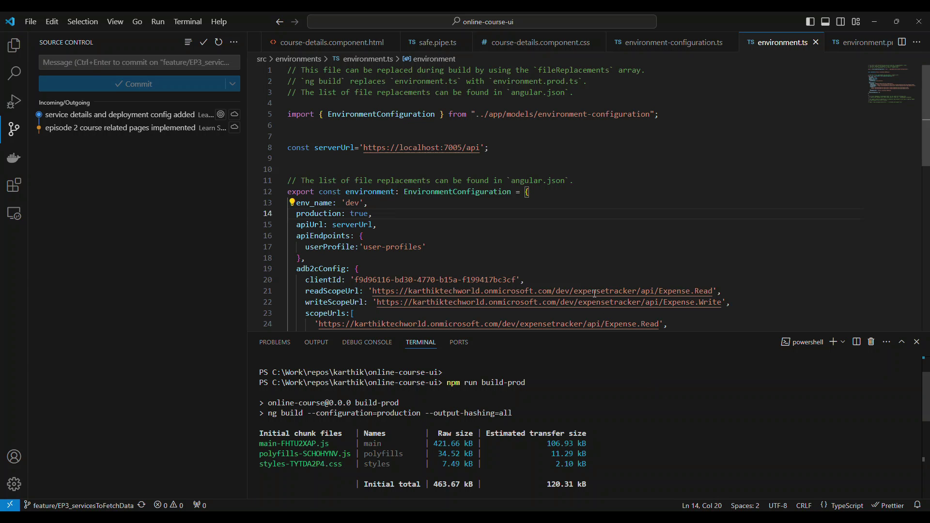
{"action": "left_click", "coordinate": [594, 224]}
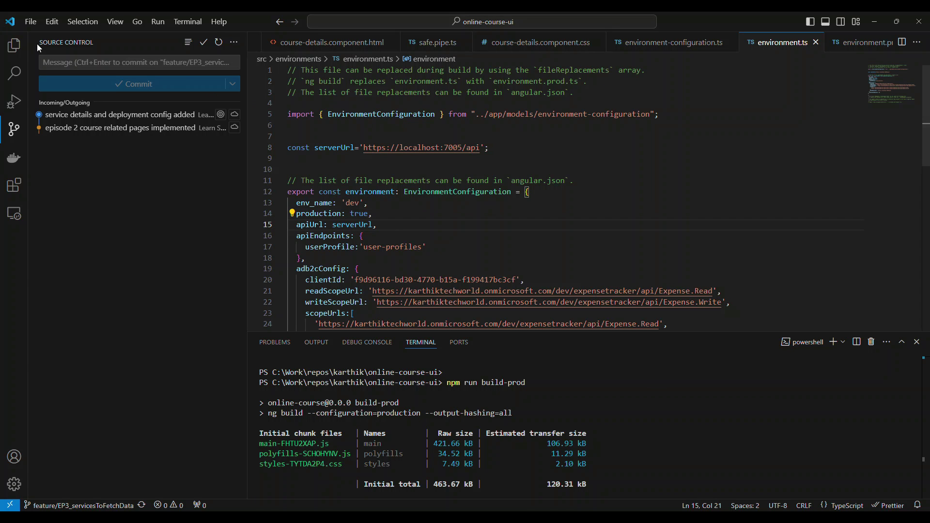
{"action": "key", "text": "ctrl+shift+e"}
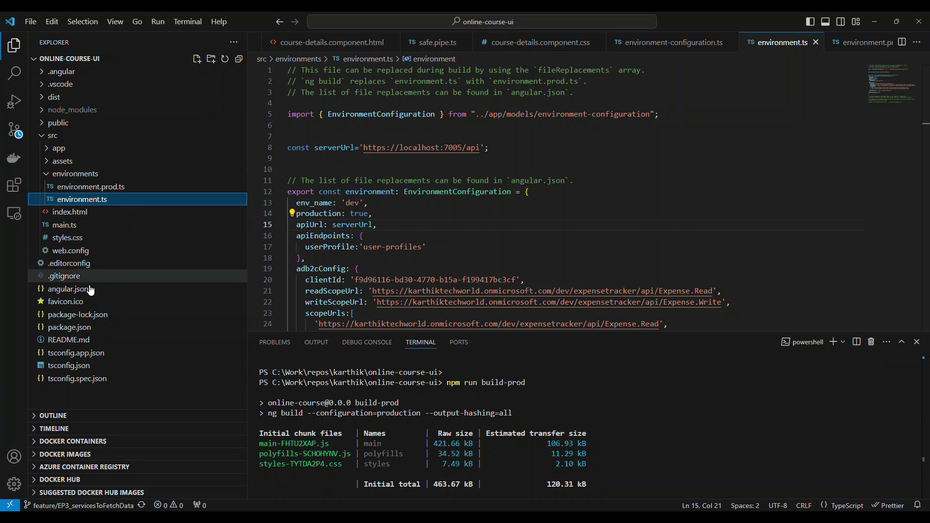
{"action": "left_click", "coordinate": [69, 327]}
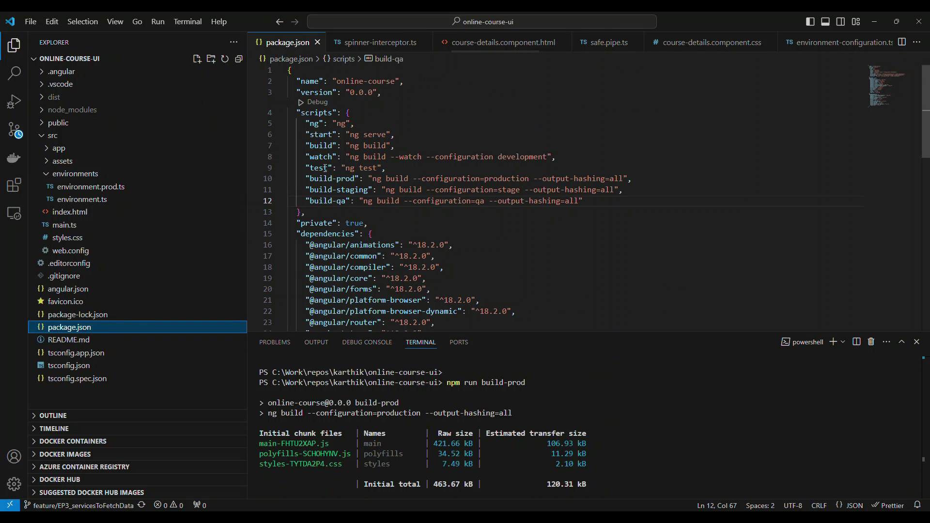
{"action": "left_click_drag", "start_coordinate": [306, 178], "coordinate": [637, 176]}
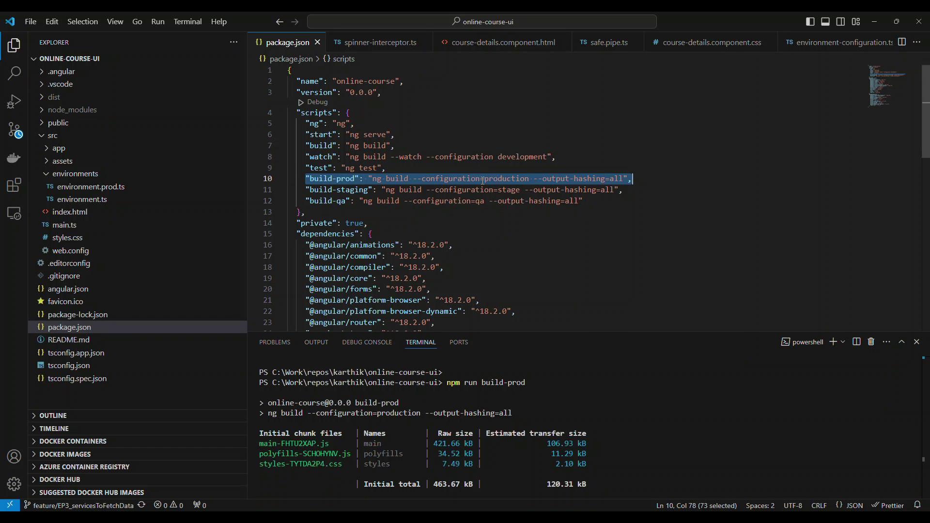
Open environment.prod.ts and examine the production serverUrl value
{"action": "left_click", "coordinate": [90, 187]}
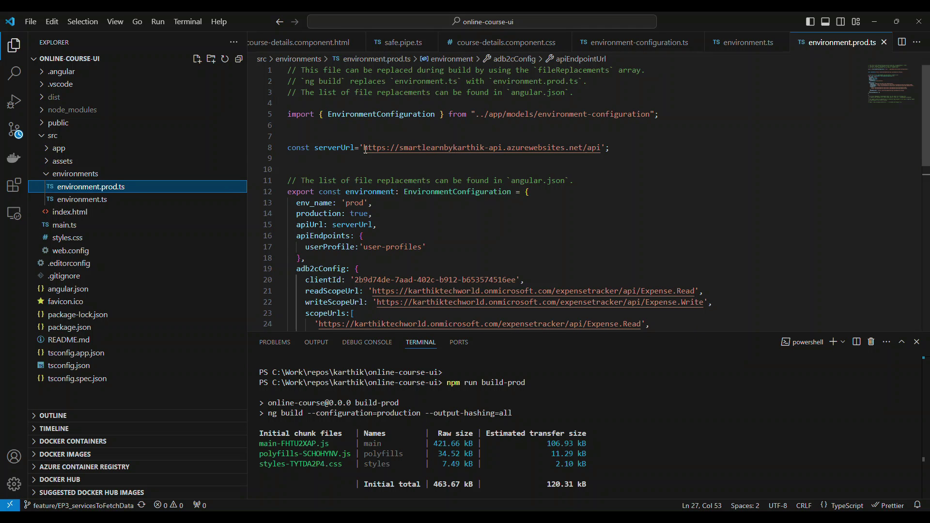
{"action": "double_click", "coordinate": [331, 151]}
{"action": "left_click_drag", "start_coordinate": [360, 148], "coordinate": [604, 148]}
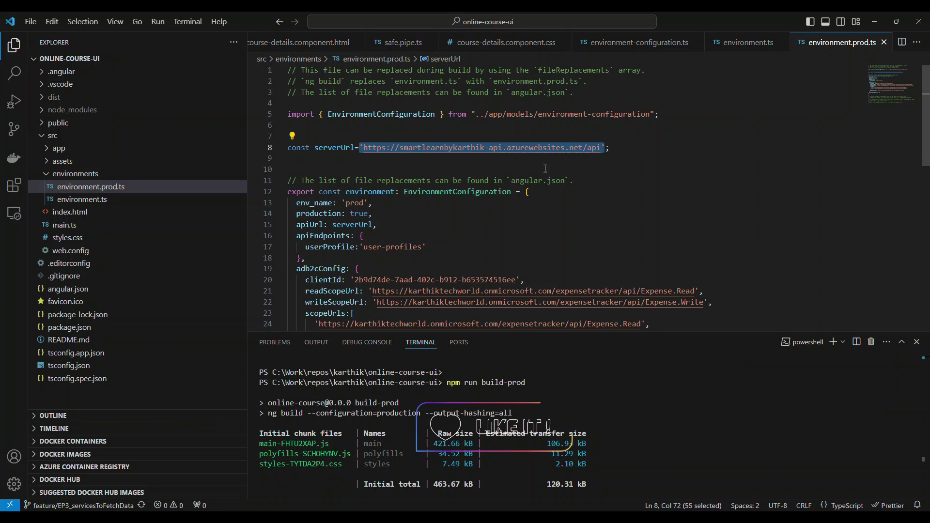
{"action": "scroll", "coordinate": [562, 175], "scroll_direction": "down", "scroll_amount": 3}
{"action": "scroll", "coordinate": [562, 175], "scroll_direction": "up", "scroll_amount": 3}
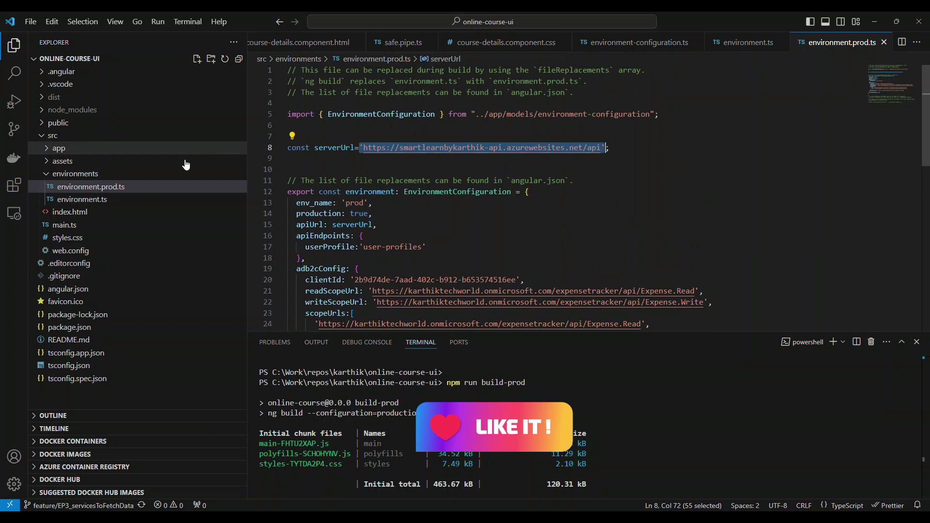
Open web.config in the src folder and read through its rewrite rules, security settings and custom headers
{"action": "left_click", "coordinate": [98, 252]}
{"action": "scroll", "coordinate": [480, 221], "scroll_direction": "down", "scroll_amount": 6}
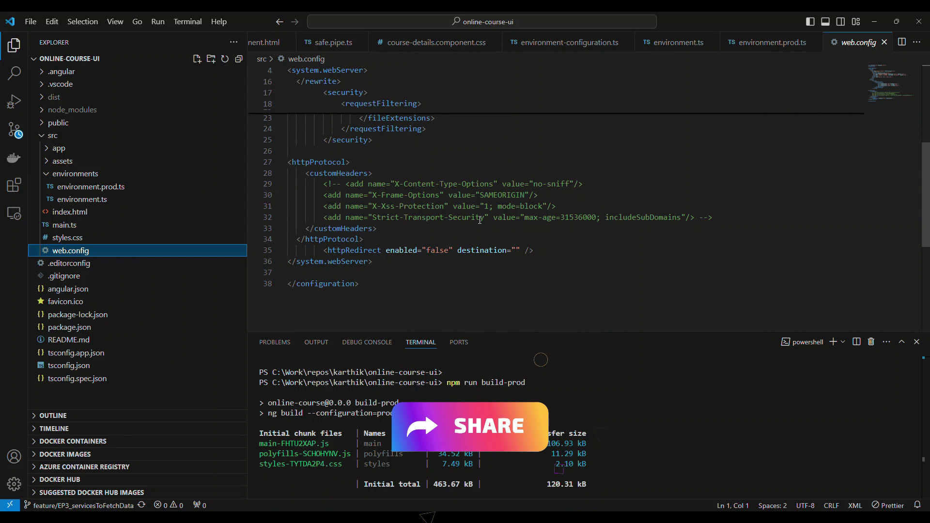
{"action": "scroll", "coordinate": [487, 232], "scroll_direction": "up", "scroll_amount": 6}
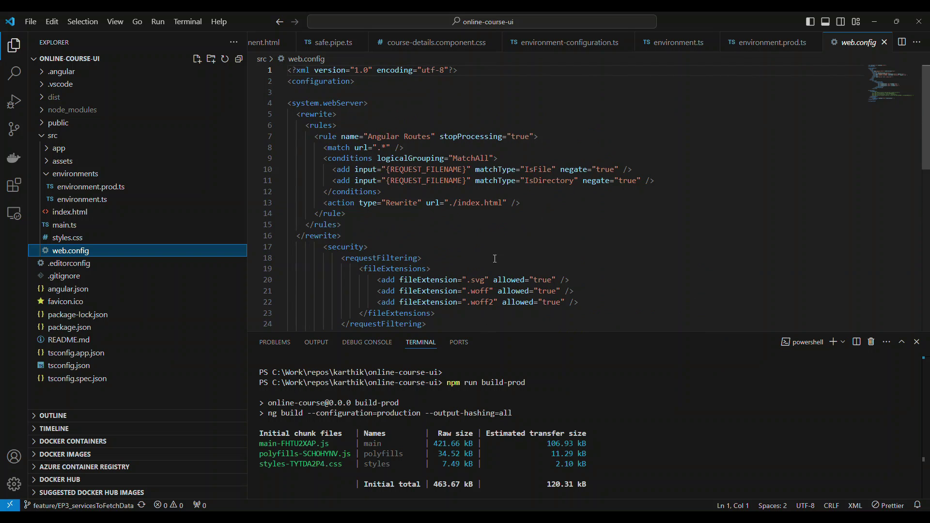
Open angular.json and examine how web.config is included in the build options' assets array
{"action": "left_click", "coordinate": [96, 290]}
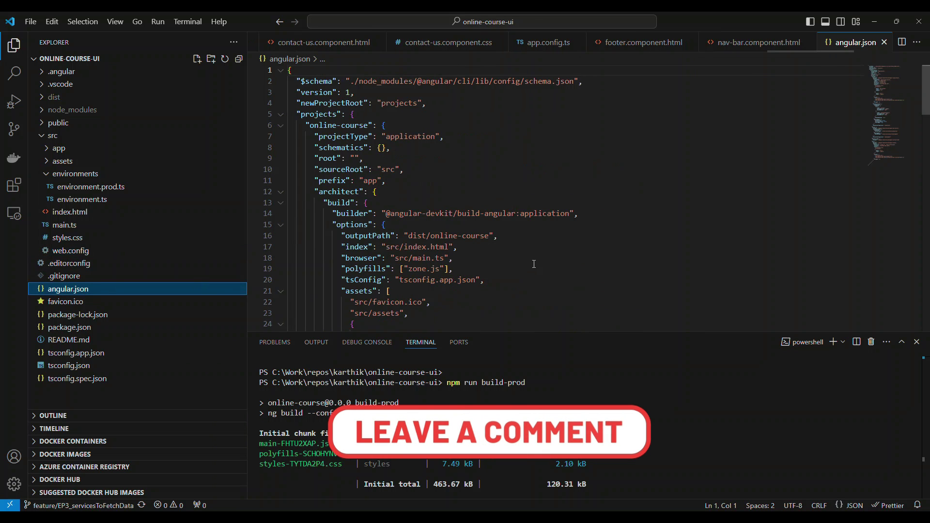
{"action": "scroll", "coordinate": [413, 246], "scroll_direction": "down", "scroll_amount": 3}
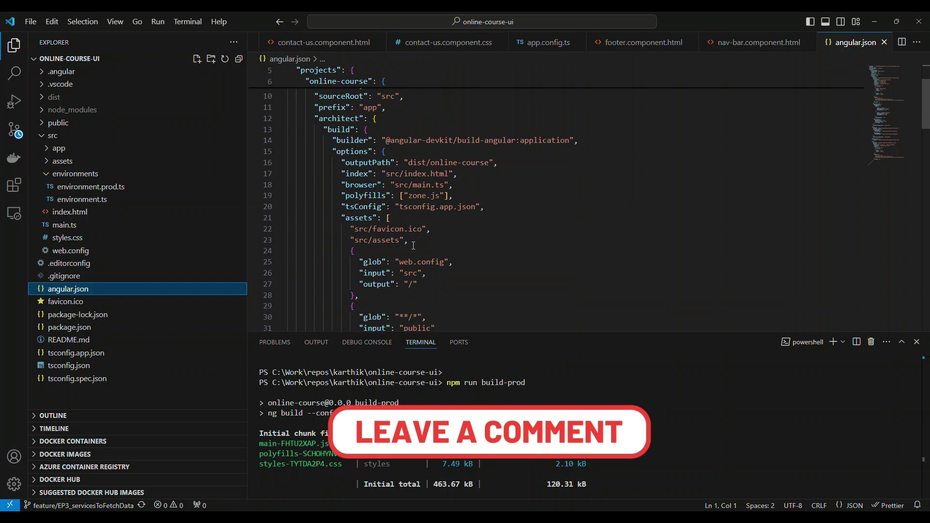
{"action": "scroll", "coordinate": [413, 246], "scroll_direction": "down", "scroll_amount": 2}
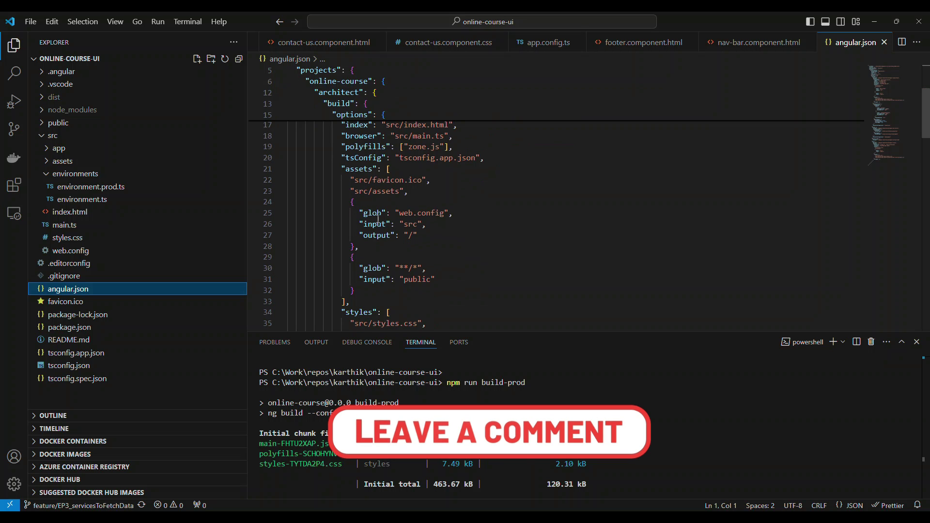
{"action": "double_click", "coordinate": [359, 169]}
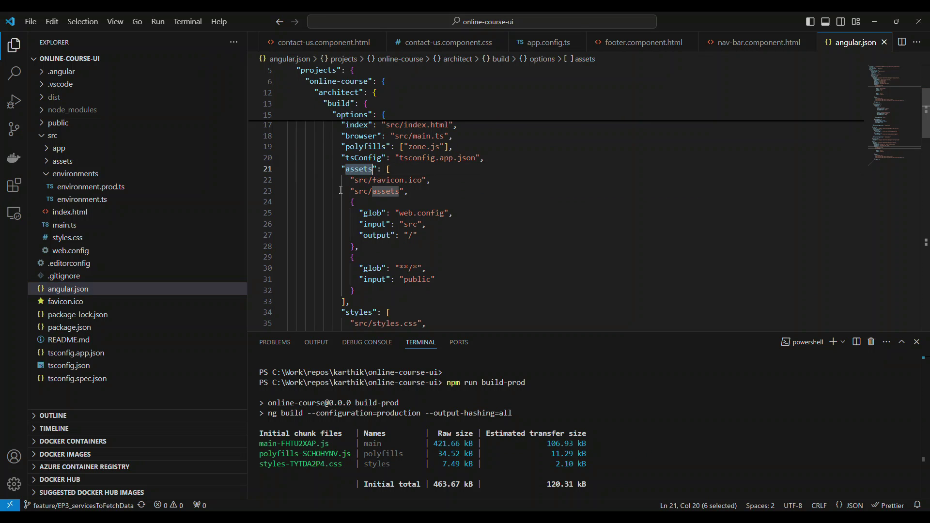
{"action": "left_click_drag", "start_coordinate": [345, 195], "coordinate": [371, 247]}
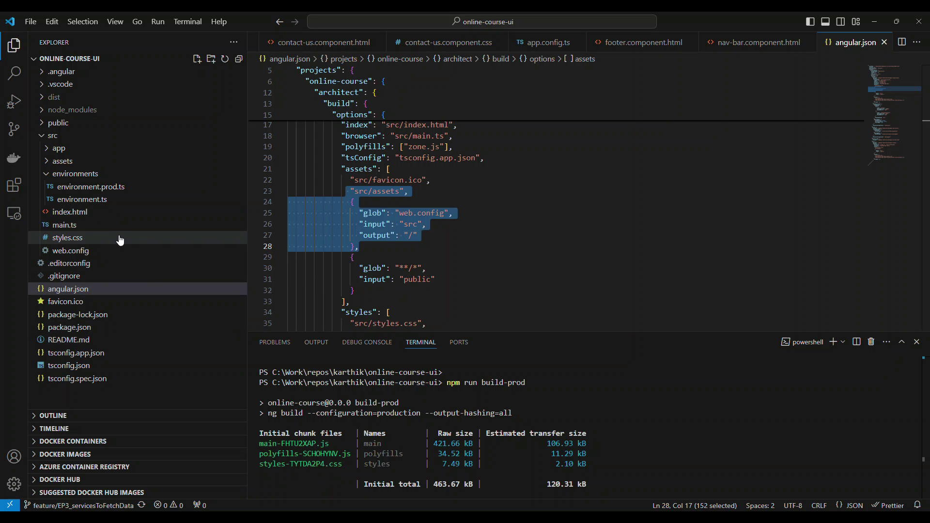
Back in Azure DevOps, create a new pipeline from Azure Repos Git for the online-course-ui repository using the Node.js with Angular template
{"action": "left_click", "coordinate": [874, 22]}
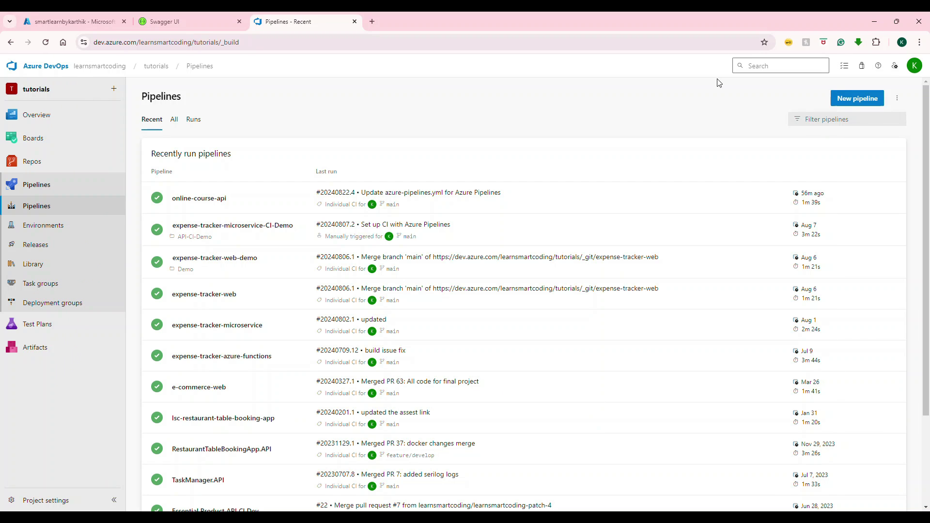
{"action": "left_click", "coordinate": [850, 103]}
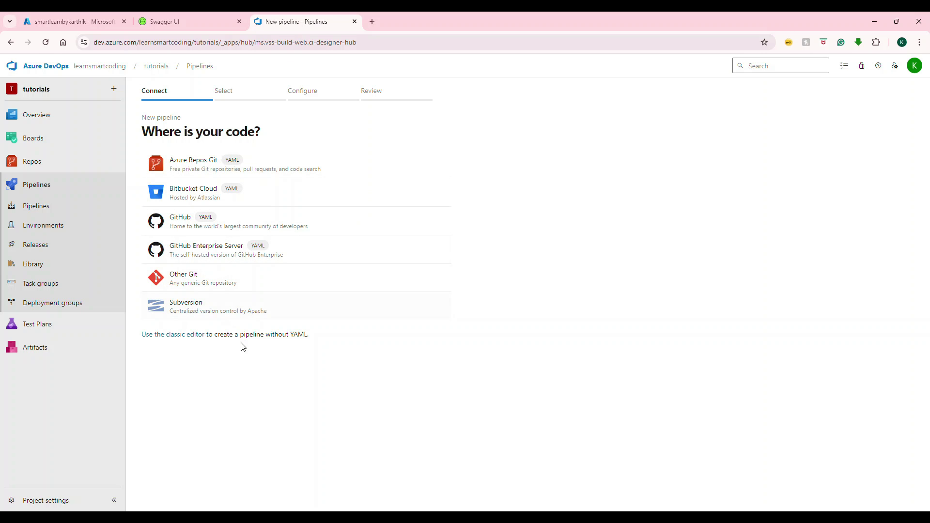
{"action": "left_click", "coordinate": [196, 162]}
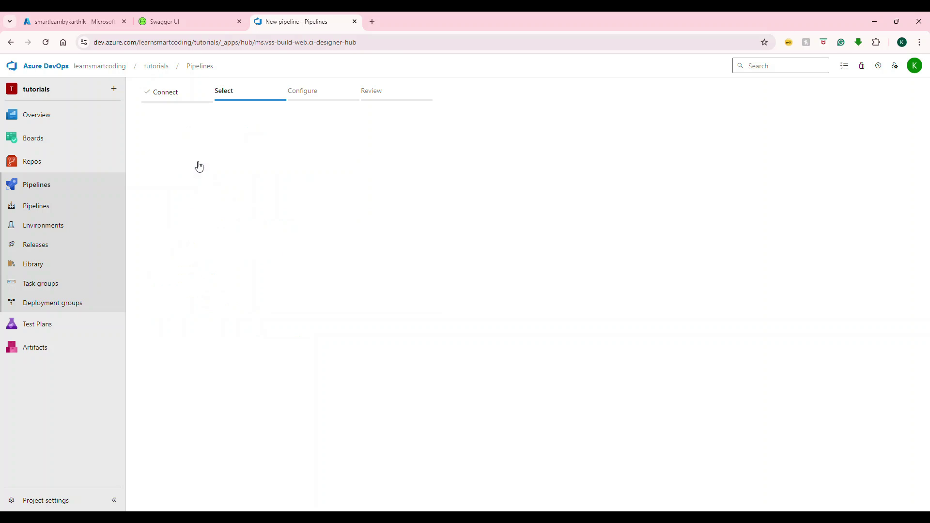
{"action": "left_click", "coordinate": [248, 160]}
{"action": "type", "text": "onl"}
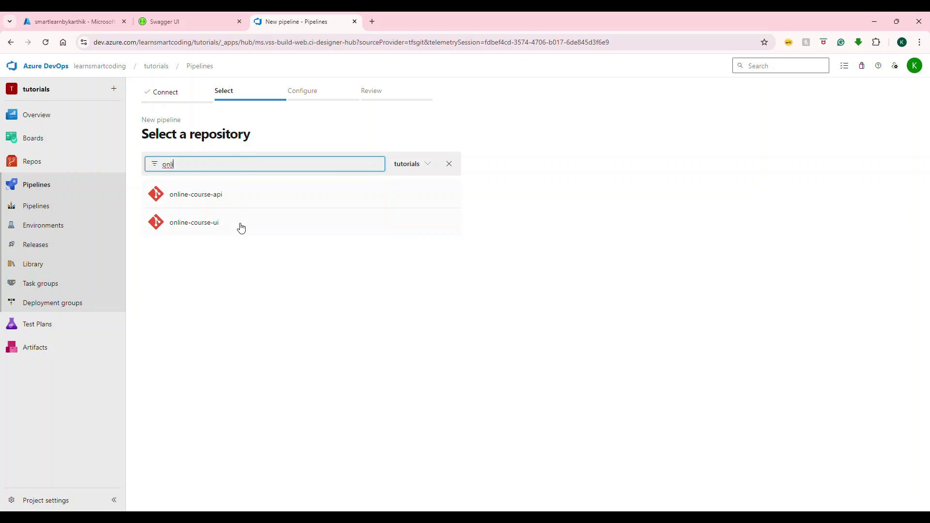
{"action": "left_click", "coordinate": [239, 225]}
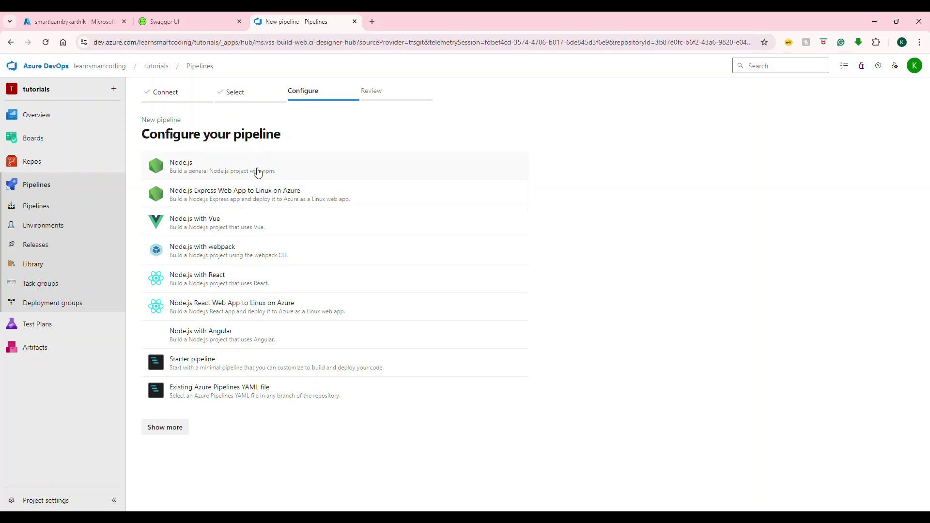
{"action": "left_click", "coordinate": [209, 344]}
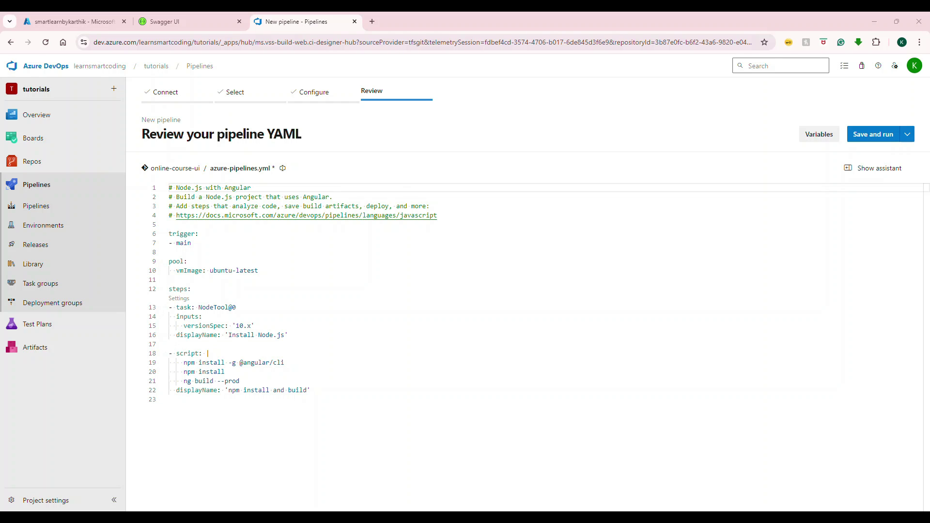
Review the trigger and pool sections of the pipeline YAML and set the NodeTool task's versionSpec to '20.x'
{"action": "left_click_drag", "start_coordinate": [210, 244], "coordinate": [143, 225]}
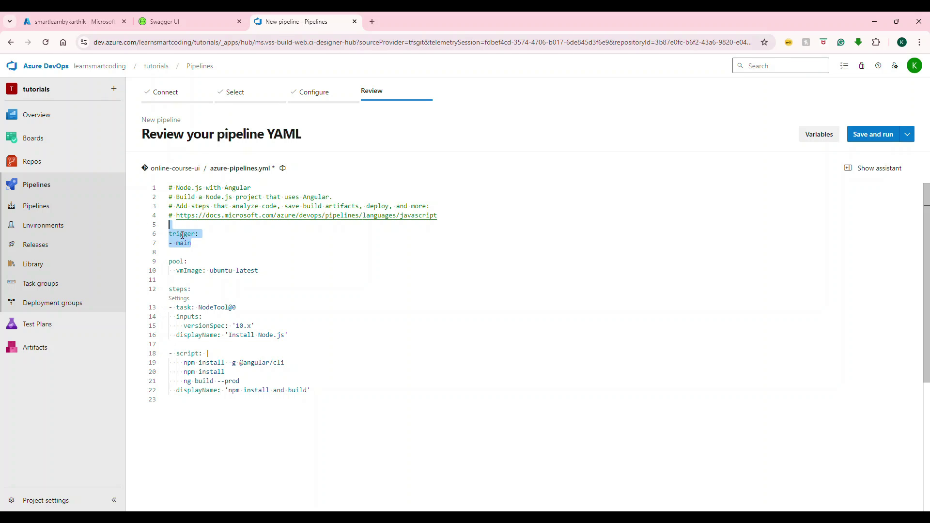
{"action": "left_click_drag", "start_coordinate": [272, 270], "coordinate": [165, 264]}
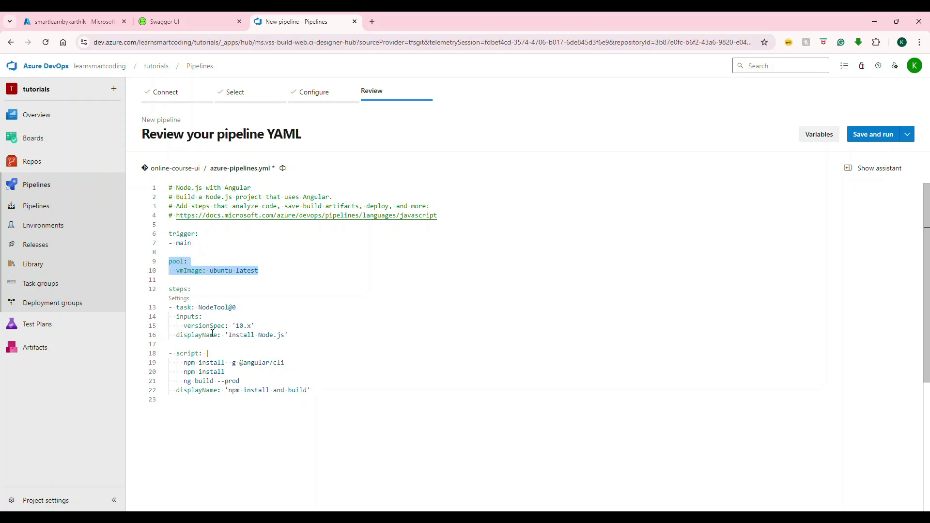
{"action": "left_click", "coordinate": [244, 326]}
{"action": "key", "text": "BackSpace"}
{"action": "key", "text": "BackSpace"}
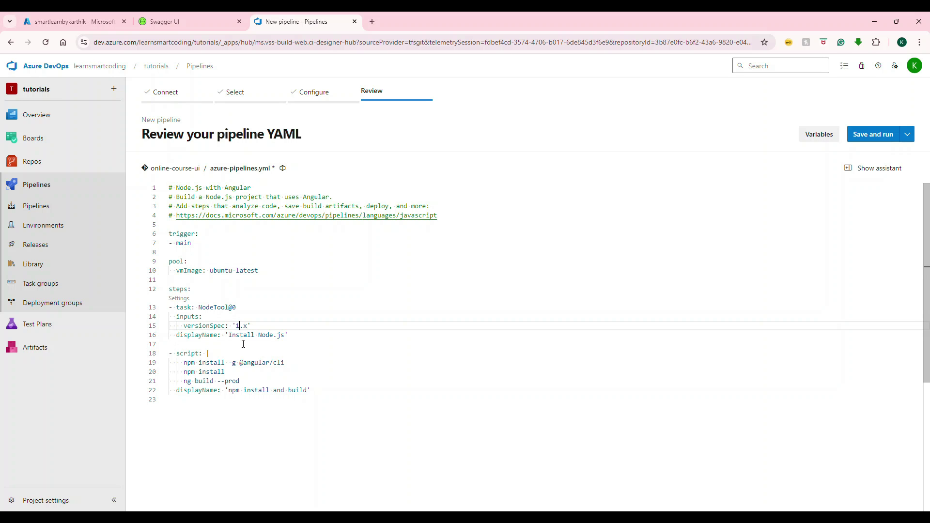
{"action": "type", "text": "20"}
Remove the ng build --prod line from the npm script block, leaving no empty line behind
{"action": "scroll", "coordinate": [310, 310], "scroll_direction": "down", "scroll_amount": 1}
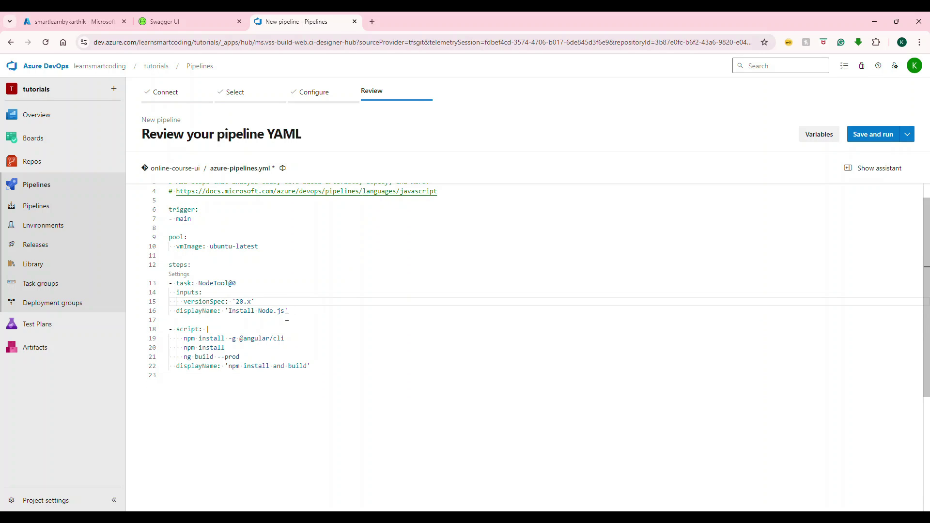
{"action": "left_click", "coordinate": [221, 357]}
{"action": "key", "text": "End"}
{"action": "key", "text": "shift+Home"}
{"action": "key", "text": "BackSpace"}
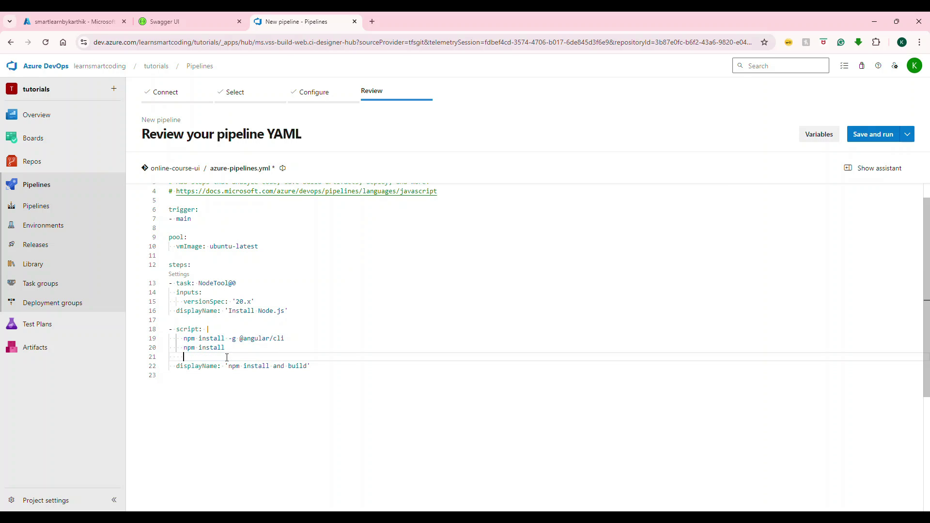
{"action": "key", "text": "Up"}
{"action": "key", "text": "End"}
{"action": "key", "text": "Delete"}
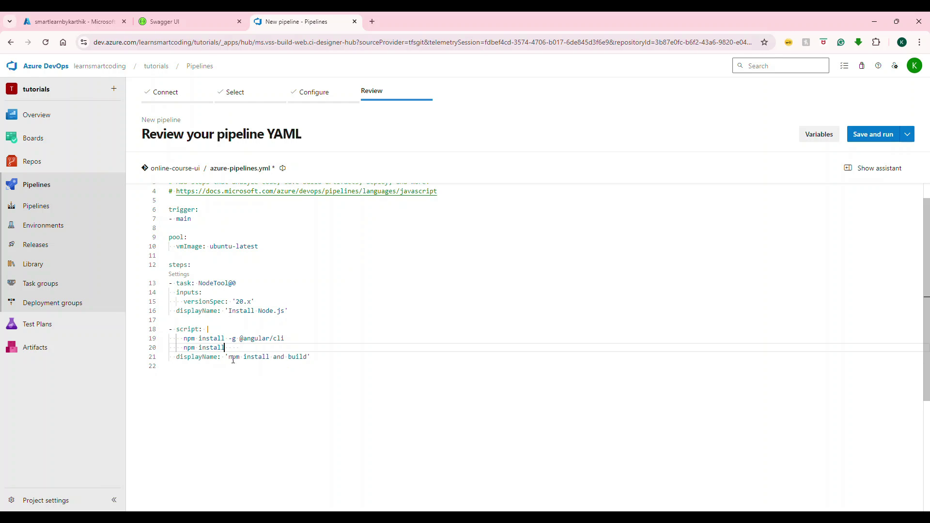
Change the npm script step's displayName to 'install dependencies'
{"action": "left_click_drag", "start_coordinate": [229, 357], "coordinate": [306, 356]}
{"action": "type", "text": "in"}
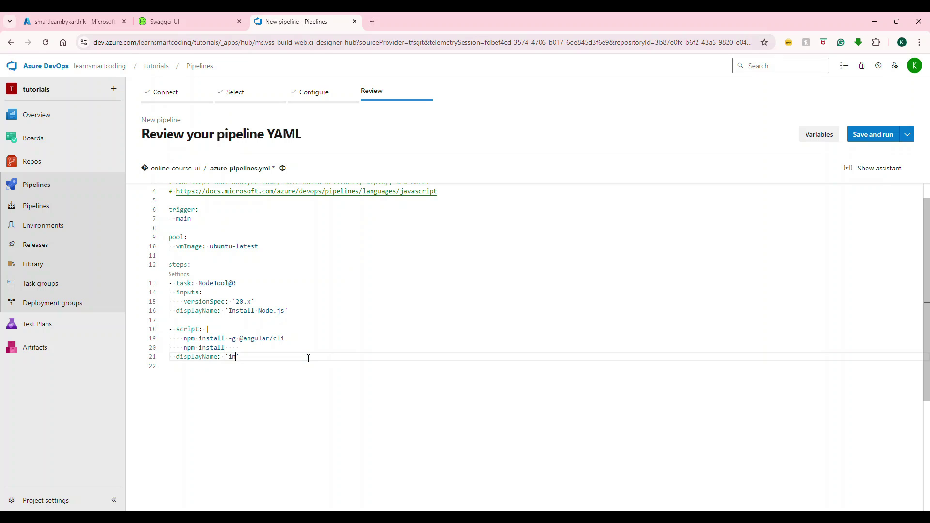
{"action": "type", "text": "stall dependencies"}
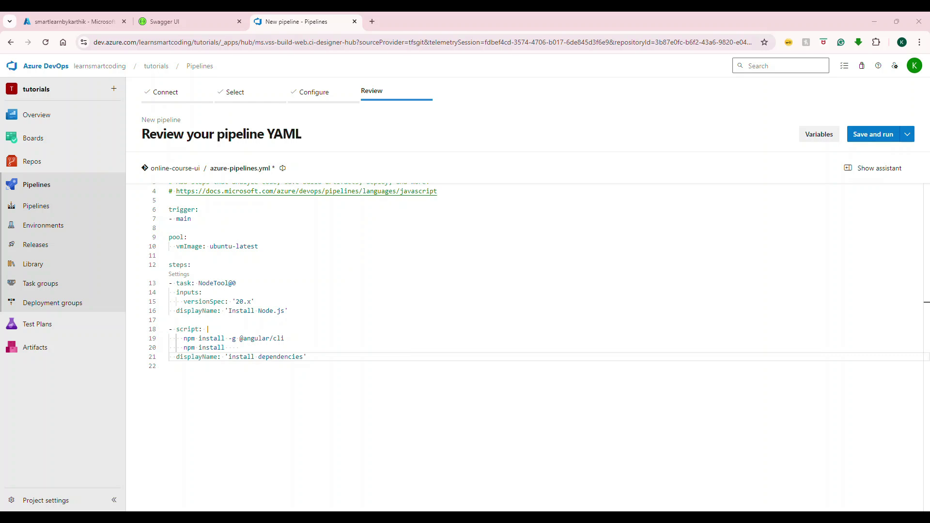
Below the install dependencies step, add a separate top-level script step running npm run build-prod with displayName 'Build Angular app'
{"action": "left_click", "coordinate": [342, 358]}
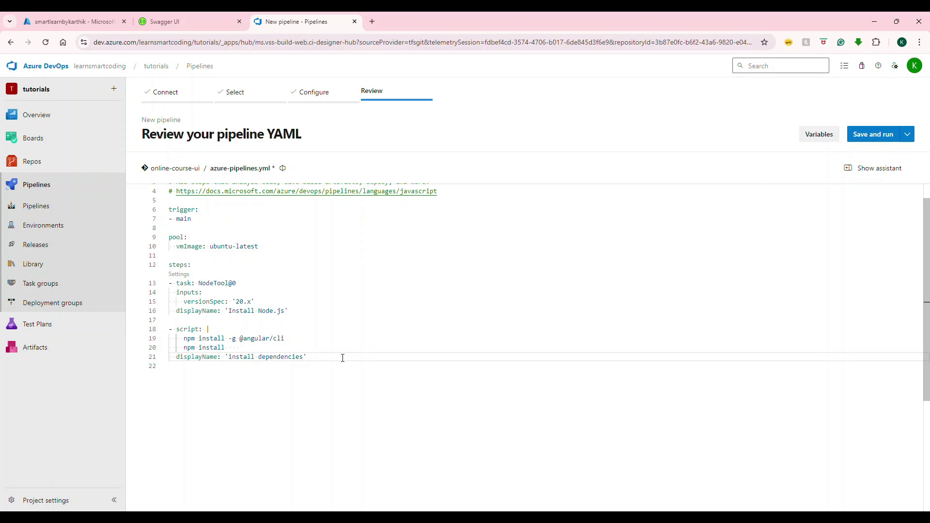
{"action": "key", "text": "Return"}
{"action": "type", "text": "- script: npm run build-prod   displayName: 'Build Angular app'"}
{"action": "key", "text": "Up"}
{"action": "key", "text": "Home"}
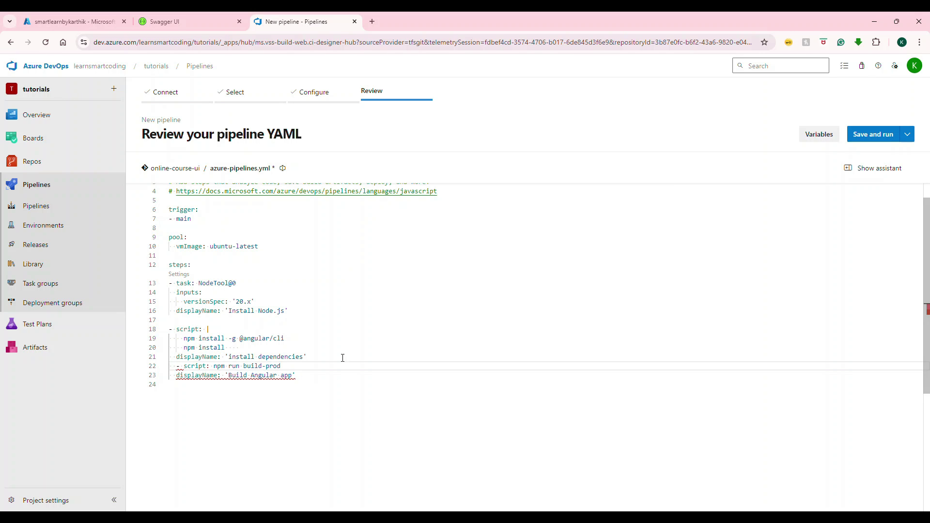
{"action": "key", "text": "Return"}
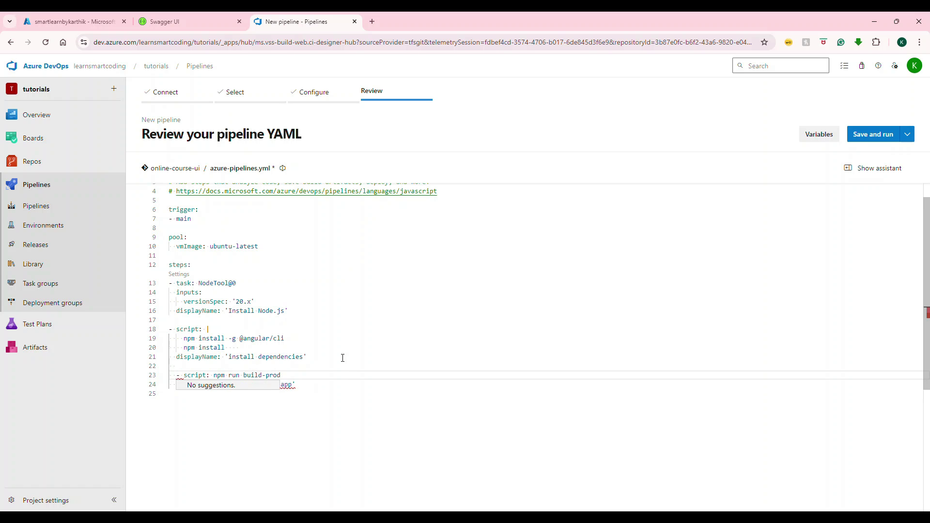
{"action": "key", "text": "BackSpace"}
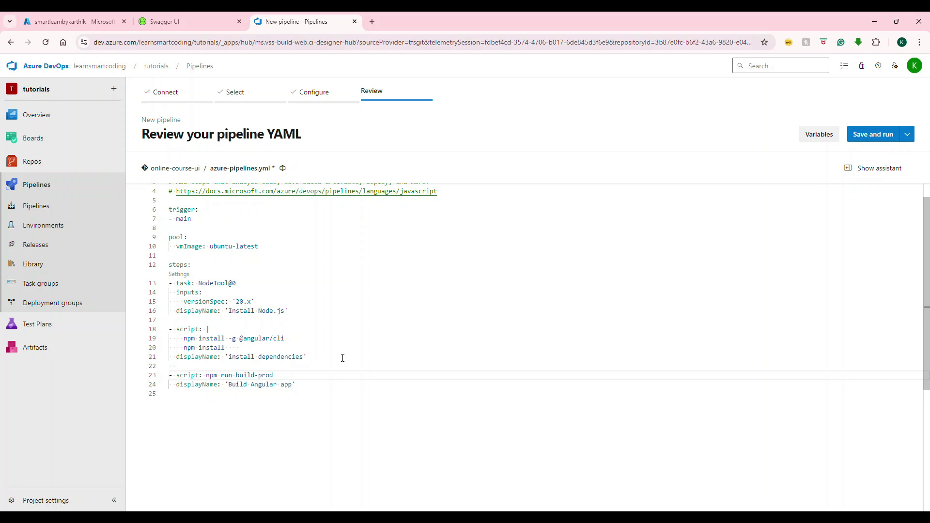
Switch to VS Code and check the build-prod script in package.json and its terminal command, then return to the pipeline YAML
{"action": "left_click_drag", "start_coordinate": [209, 376], "coordinate": [274, 376]}
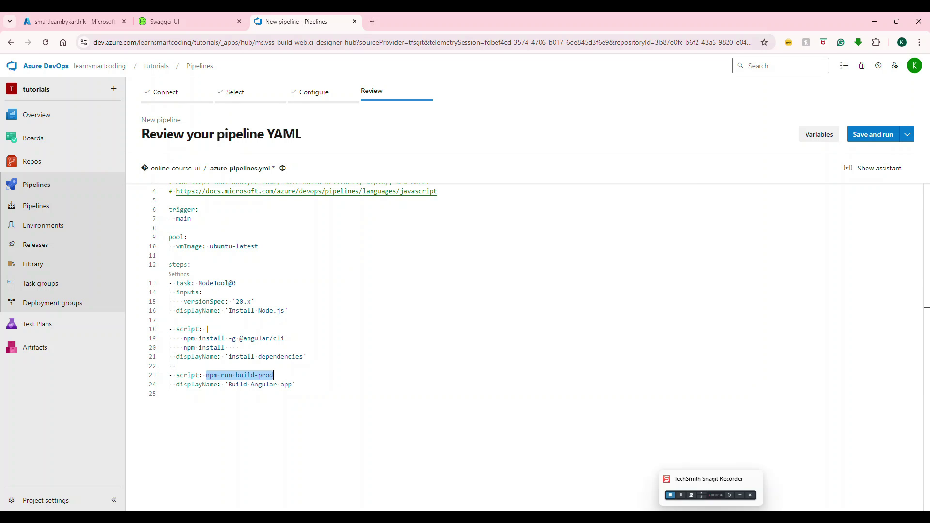
{"action": "left_click", "coordinate": [695, 492]}
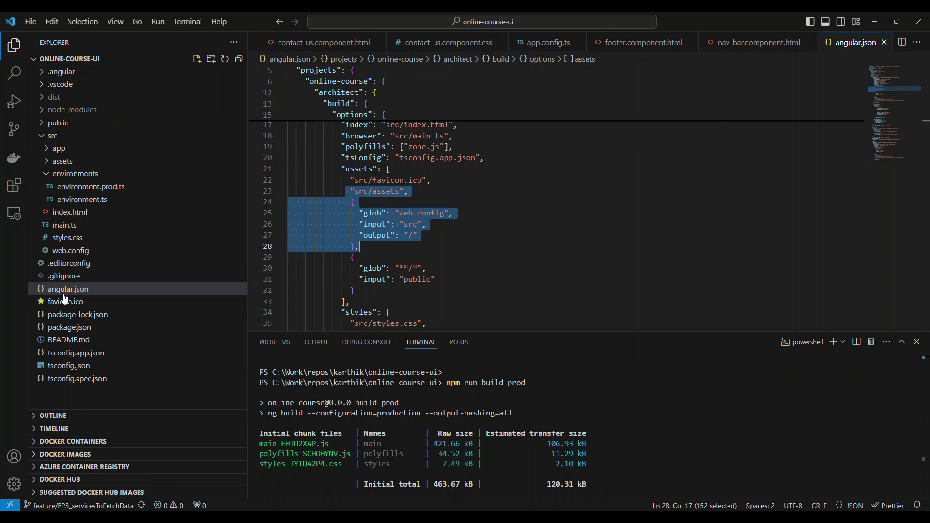
{"action": "key", "text": "ctrl+shift+e"}
{"action": "double_click", "coordinate": [71, 327]}
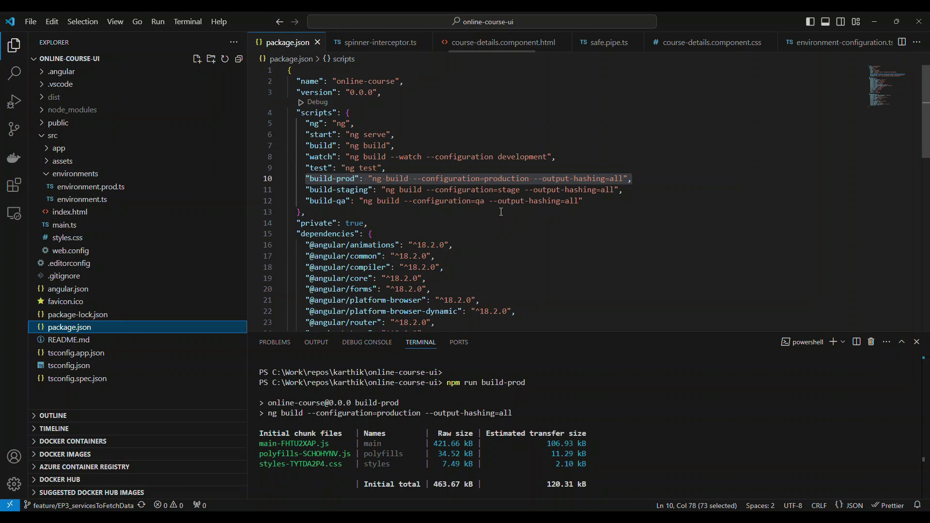
{"action": "left_click_drag", "start_coordinate": [311, 179], "coordinate": [356, 179]}
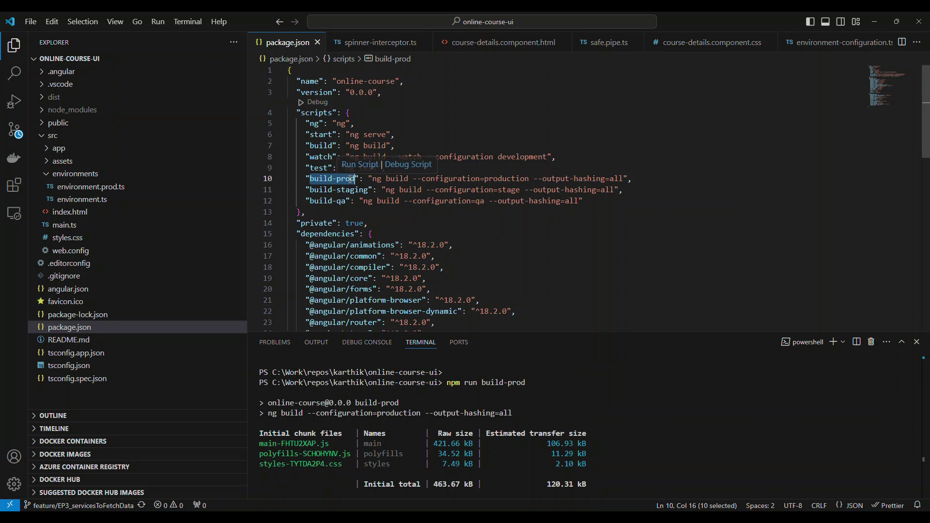
{"action": "left_click_drag", "start_coordinate": [448, 382], "coordinate": [539, 382]}
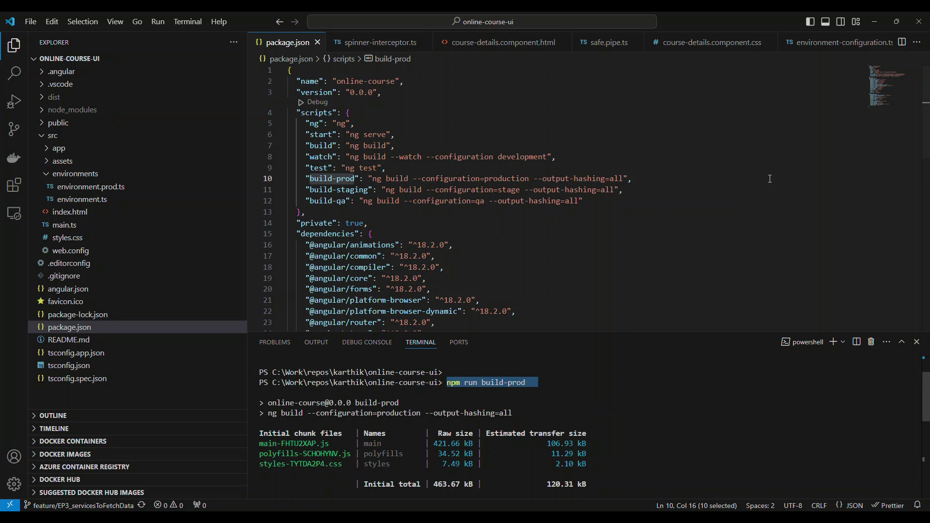
{"action": "left_click", "coordinate": [869, 16]}
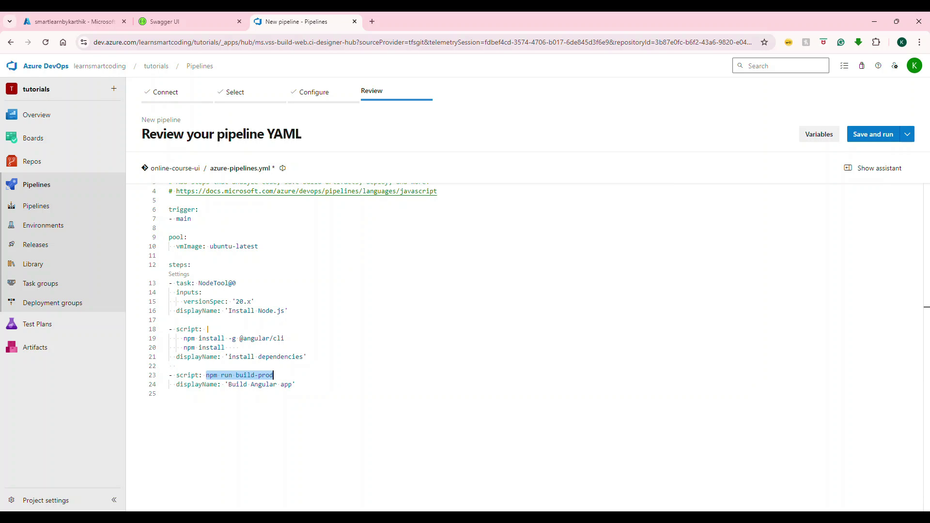
{"action": "key", "text": "alt+Tab"}
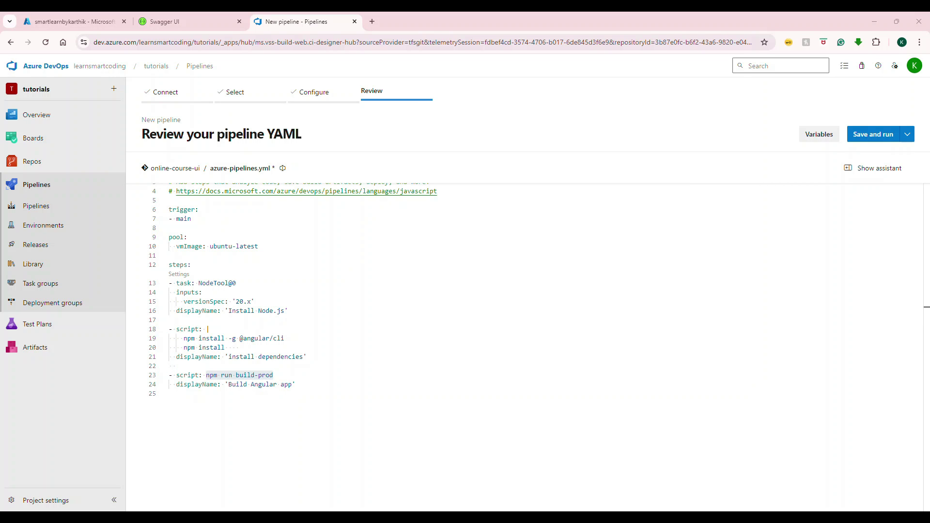
After the build step, add a commented-out script step for npm test with displayName 'Run tests'
{"action": "left_click", "coordinate": [348, 427]}
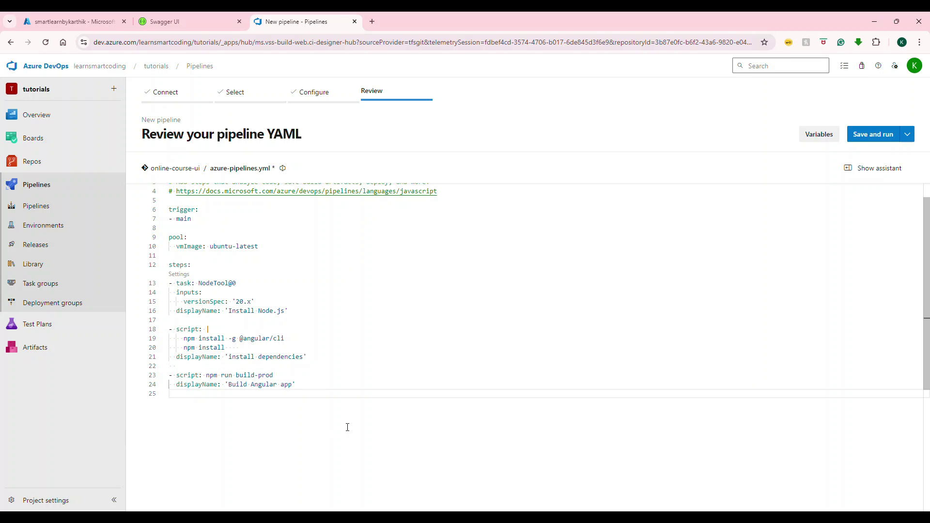
{"action": "key", "text": "Return"}
{"action": "key", "text": "ctrl+space"}
{"action": "key", "text": "Return"}
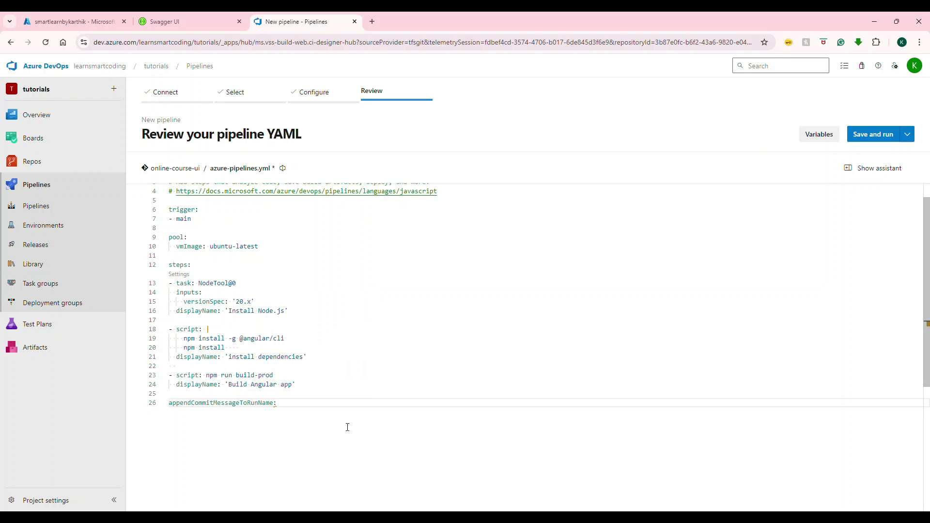
{"action": "key", "text": "shift+Home"}
{"action": "type", "text": "# - script: npm test   # displayName: 'Run tests'"}
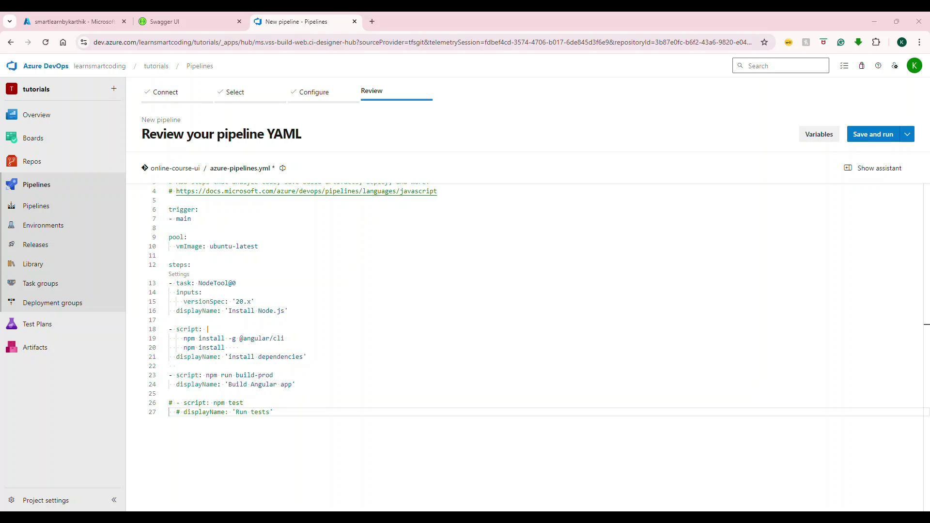
Add an aligned PublishBuildArtifacts@1 task with pathToPublish 'dist/expense-tracker-web/browser', artifactName 'drop', publishLocation 'Container' and displayName 'Publish build artifacts'
{"action": "left_click", "coordinate": [290, 414]}
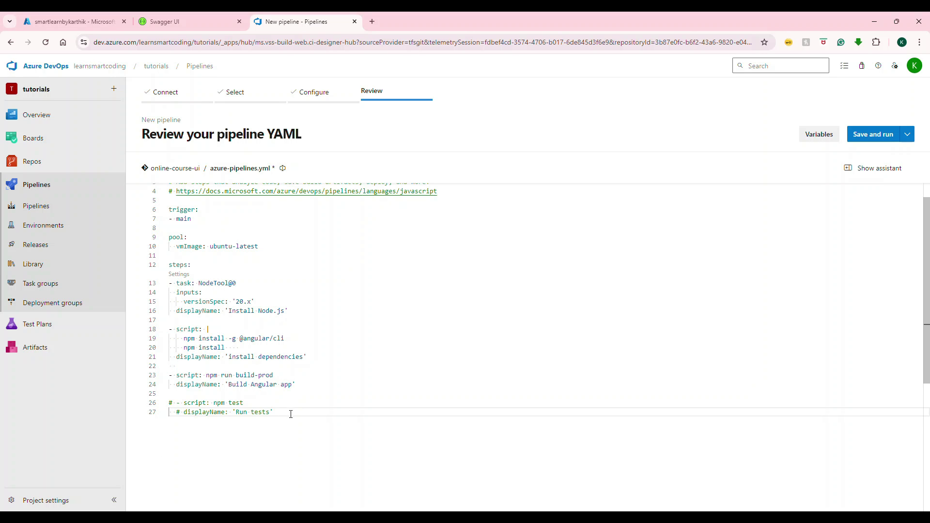
{"action": "key", "text": "Return"}
{"action": "key", "text": "ctrl+space"}
{"action": "type", "text": "- task: PublishBuildArtifacts@1   inputs:     pathToPublish: 'dist/expense-tracker-web/browser'     artifactName: 'drop'     publishLocation: 'Container'   displayName: 'Publish build artifacts'"}
{"action": "key", "text": "Up"}
{"action": "key", "text": "Up"}
{"action": "key", "text": "Up"}
{"action": "key", "text": "Up"}
{"action": "key", "text": "Up"}
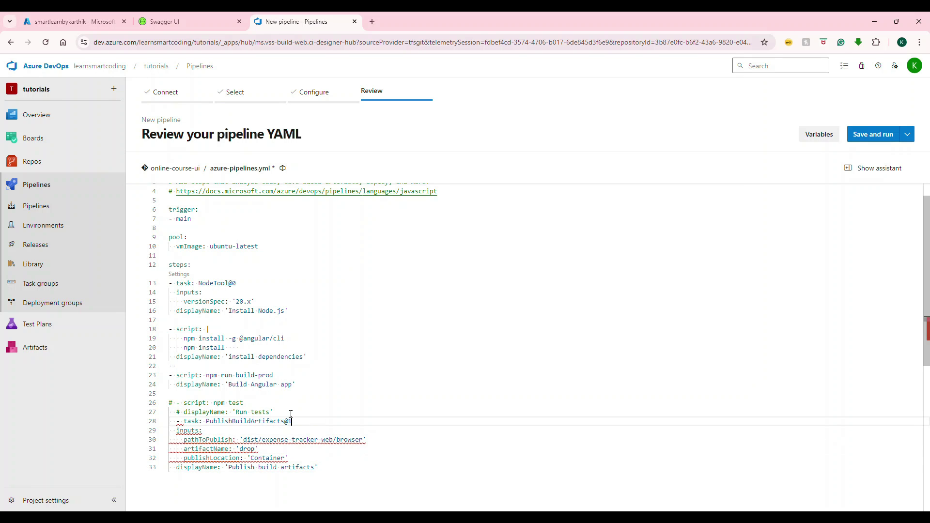
{"action": "key", "text": "BackSpace"}
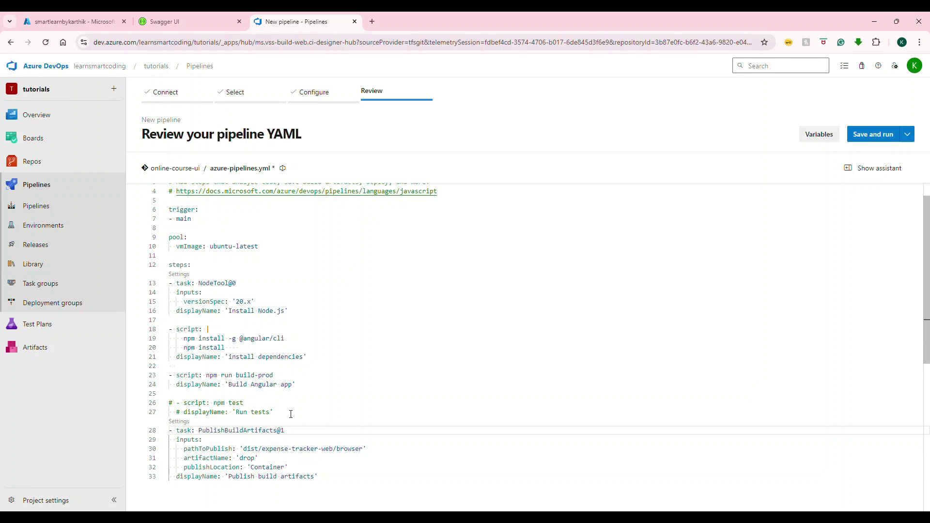
{"action": "key", "text": "Down"}
{"action": "key", "text": "Down"}
{"action": "key", "text": "Down"}
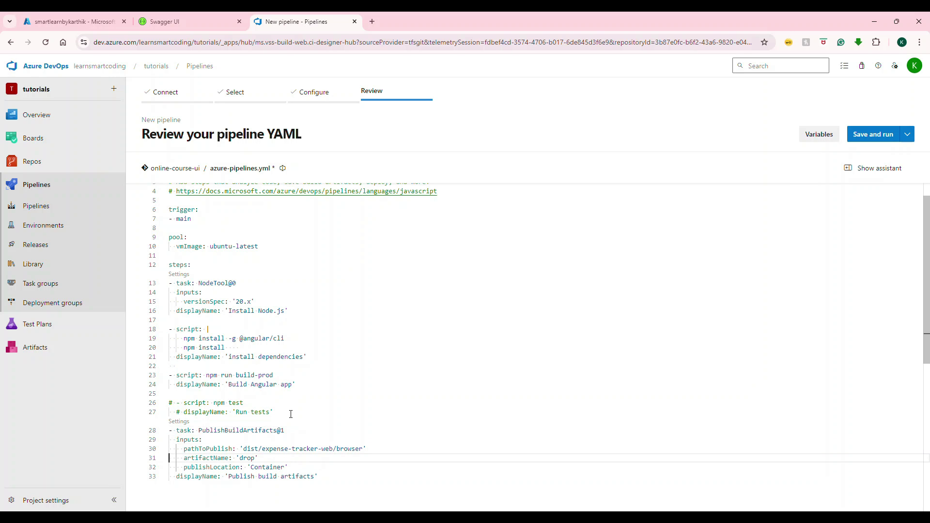
{"action": "key", "text": "Down"}
{"action": "key", "text": "Down"}
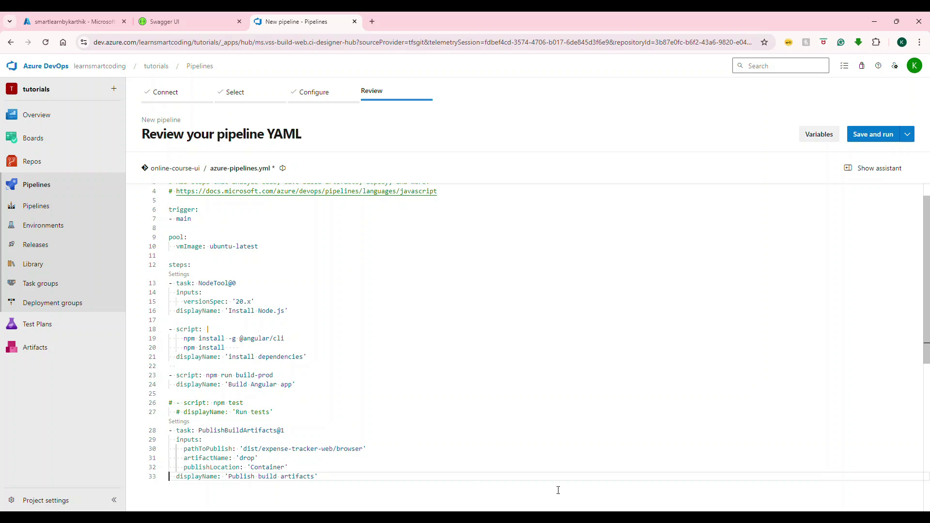
Switch to VS Code and copy the outputPath value dist/online-course from angular.json
{"action": "left_click", "coordinate": [694, 484]}
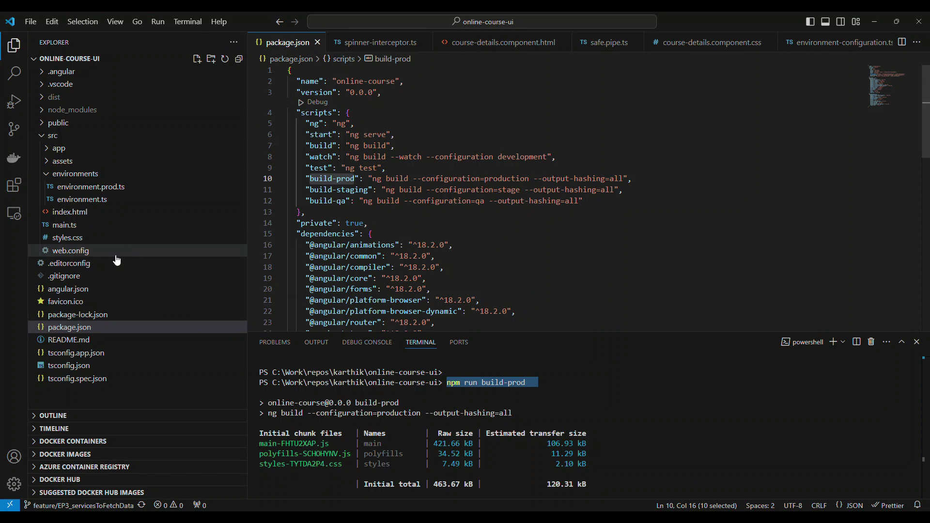
{"action": "left_click", "coordinate": [68, 290]}
{"action": "scroll", "coordinate": [434, 260], "scroll_direction": "up", "scroll_amount": 2}
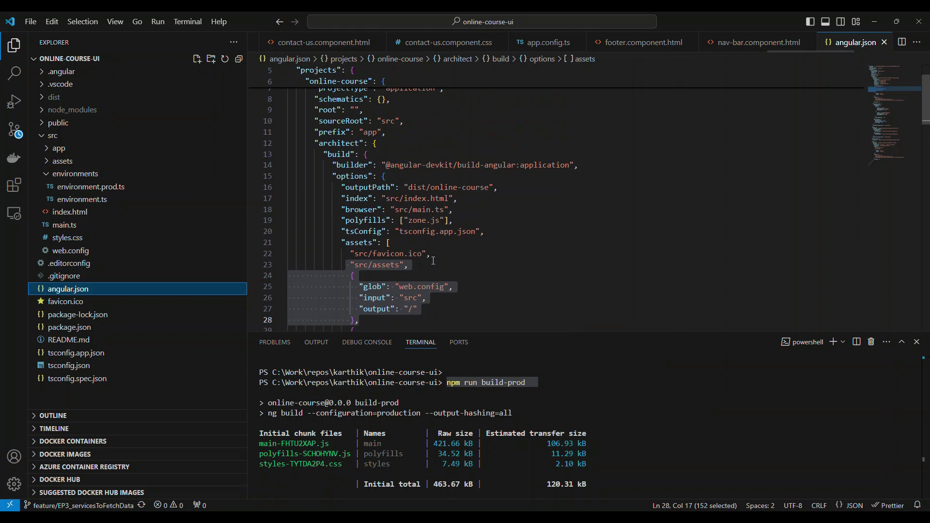
{"action": "scroll", "coordinate": [433, 260], "scroll_direction": "up", "scroll_amount": 2}
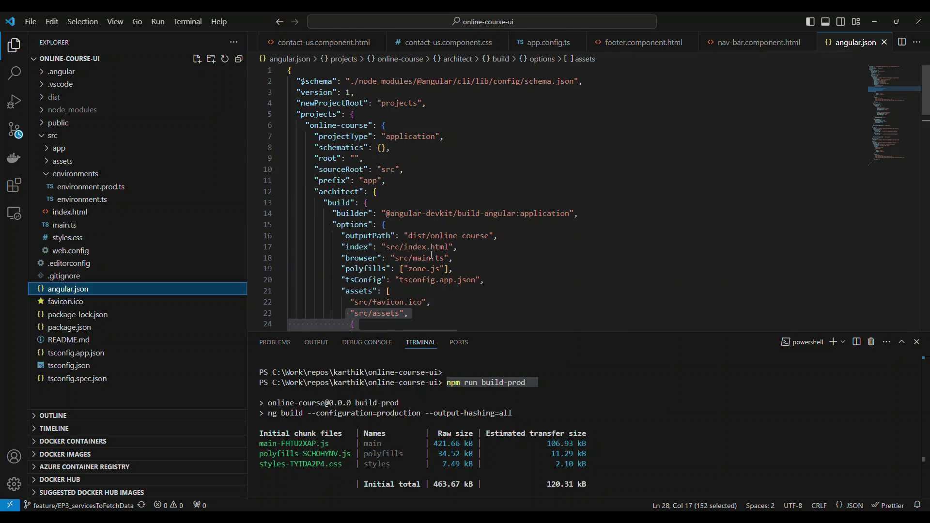
{"action": "left_click", "coordinate": [441, 182]}
{"action": "scroll", "coordinate": [448, 187], "scroll_direction": "down", "scroll_amount": 6}
{"action": "scroll", "coordinate": [452, 189], "scroll_direction": "down", "scroll_amount": 3}
{"action": "scroll", "coordinate": [452, 190], "scroll_direction": "up", "scroll_amount": 9}
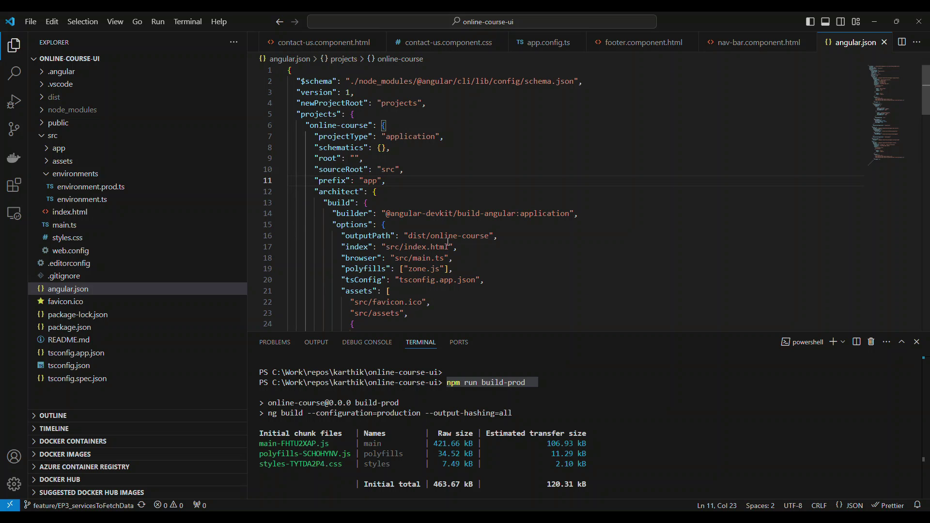
{"action": "left_click", "coordinate": [492, 237]}
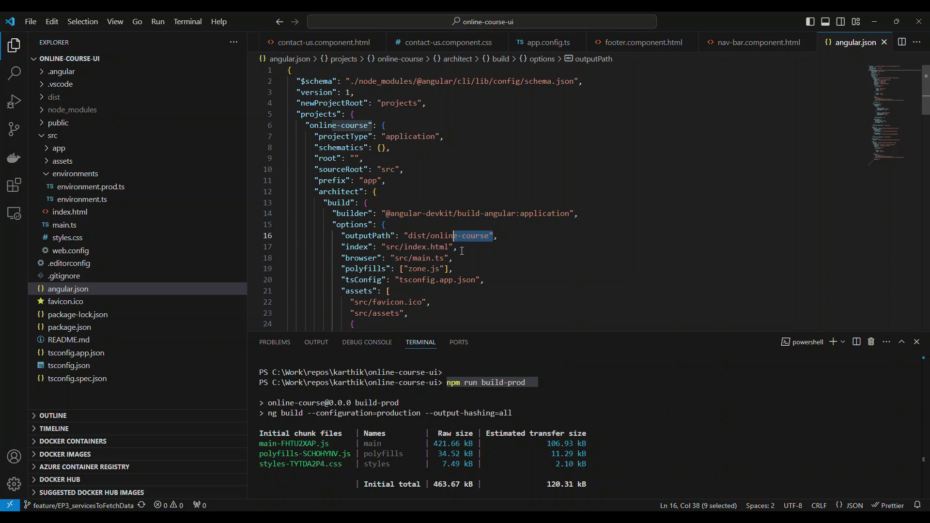
{"action": "key", "text": "Down"}
{"action": "left_click_drag", "start_coordinate": [409, 236], "coordinate": [490, 237]}
{"action": "key", "text": "ctrl+c"}
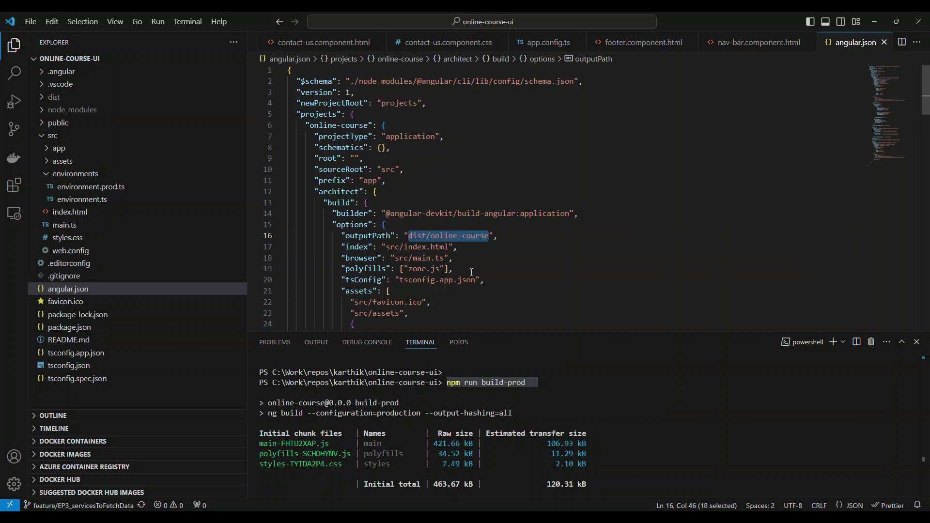
Back in Azure DevOps, replace the folder part of pathToPublish with the copied path so it reads 'dist/online-course/browser'
{"action": "left_click", "coordinate": [868, 24]}
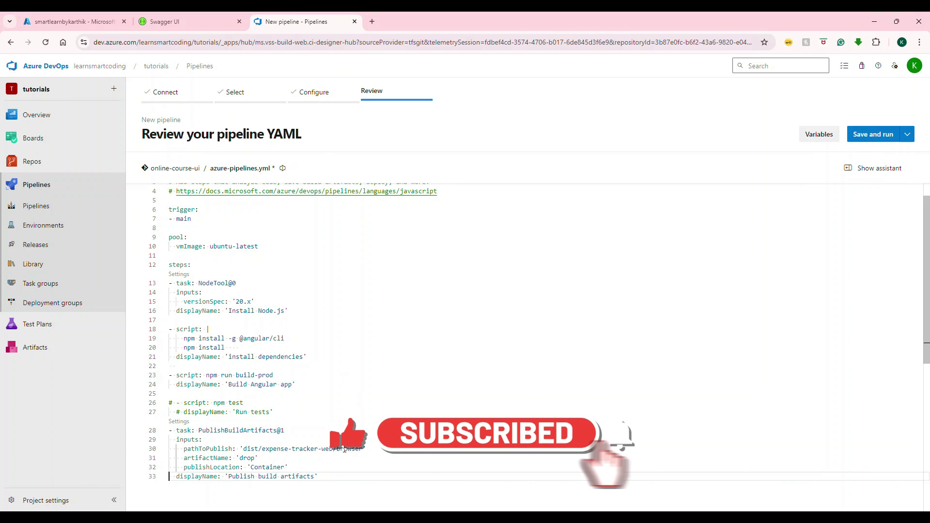
{"action": "left_click", "coordinate": [333, 450]}
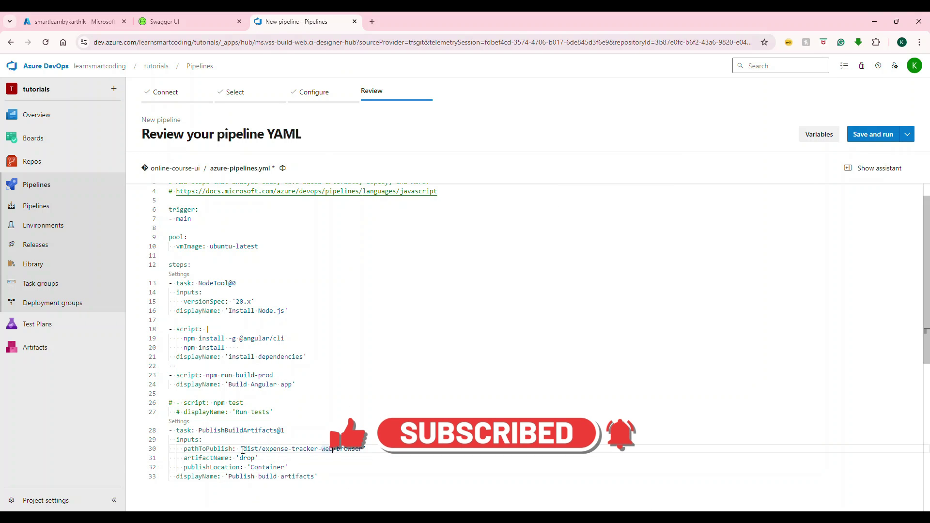
{"action": "left_click_drag", "start_coordinate": [243, 449], "coordinate": [333, 449]}
{"action": "key", "text": "ctrl+v"}
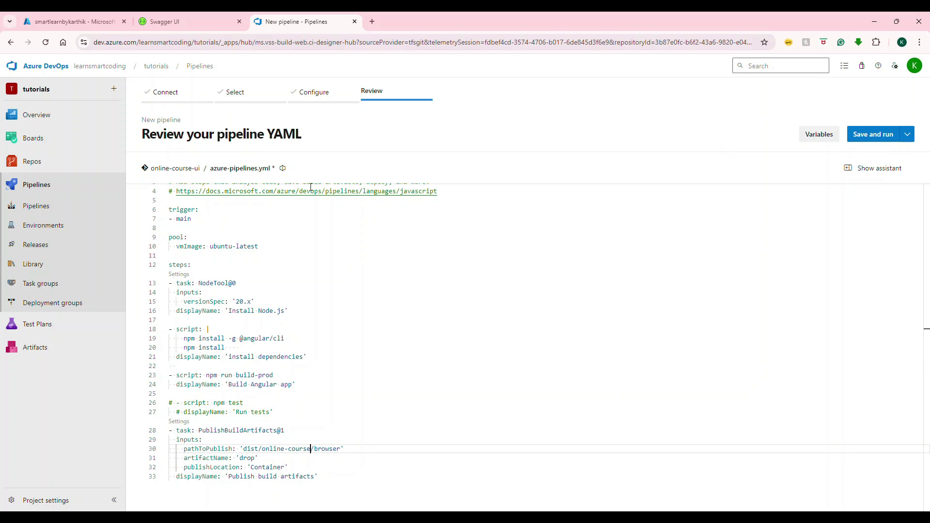
Save and run the pipeline with the file name azure-pipelines.yml, and open the run's job
{"action": "left_click", "coordinate": [242, 169]}
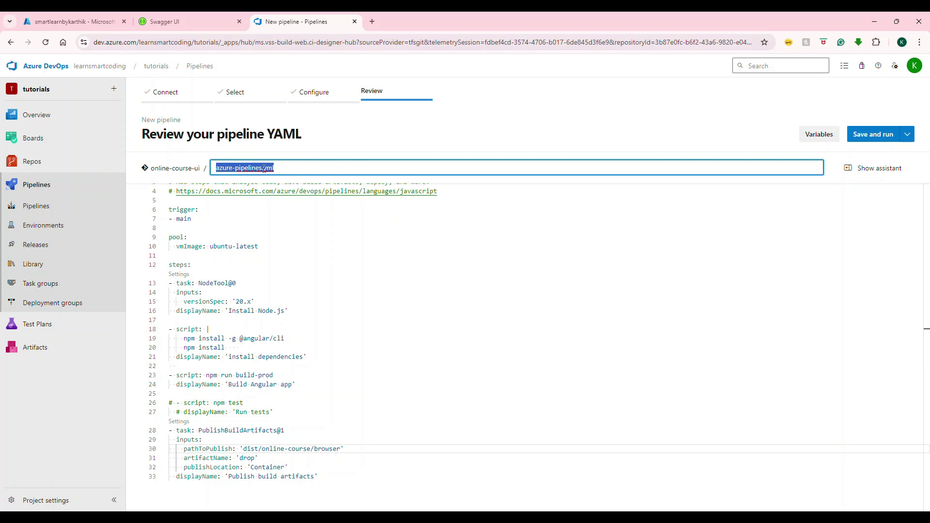
{"action": "left_click", "coordinate": [264, 169]}
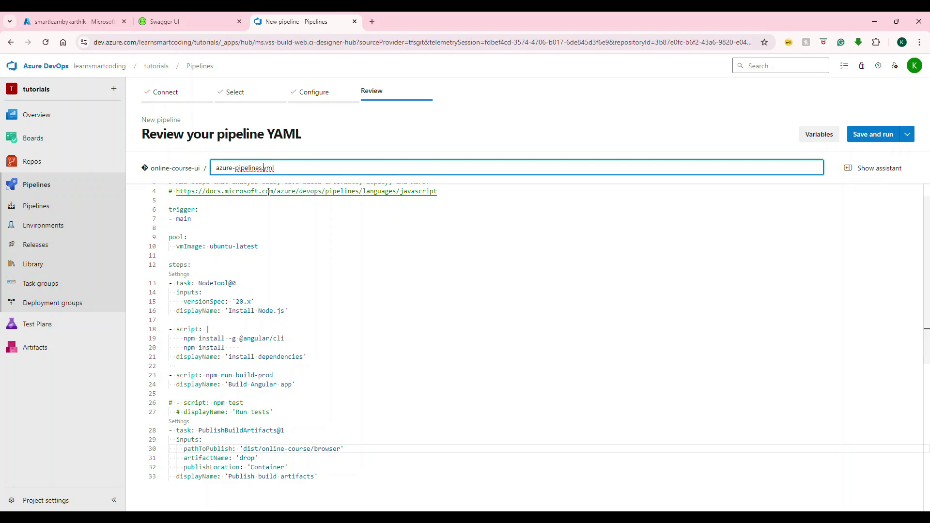
{"action": "left_click", "coordinate": [882, 135]}
{"action": "left_click", "coordinate": [882, 490]}
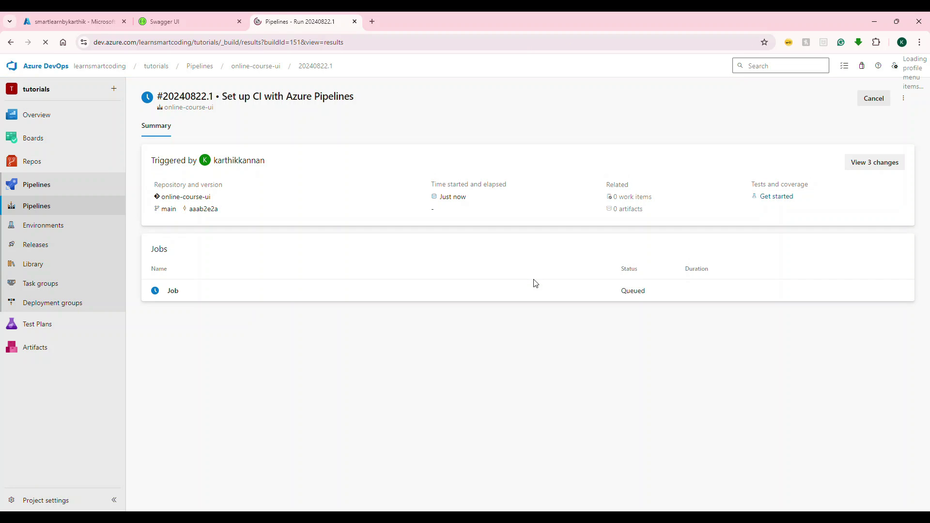
{"action": "left_click", "coordinate": [231, 292]}
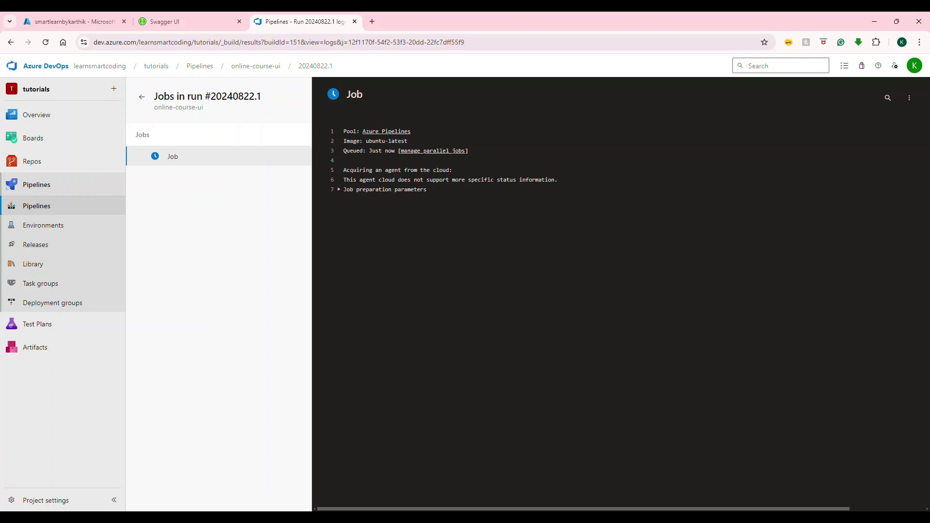
From the online-course-ui pipeline's run list, open the 'Set up CI with Azure Pipelines' run and view the Build Angular app log
{"action": "left_click", "coordinate": [255, 66]}
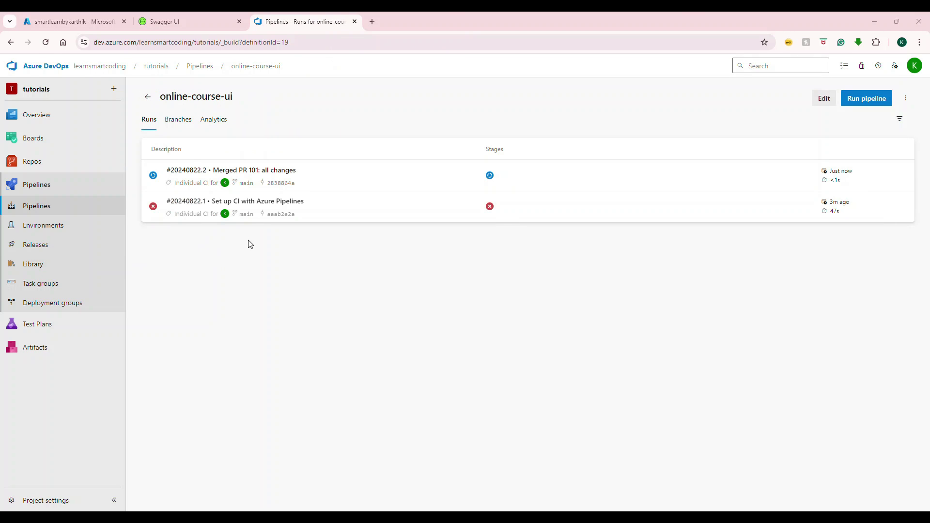
{"action": "left_click", "coordinate": [490, 207]}
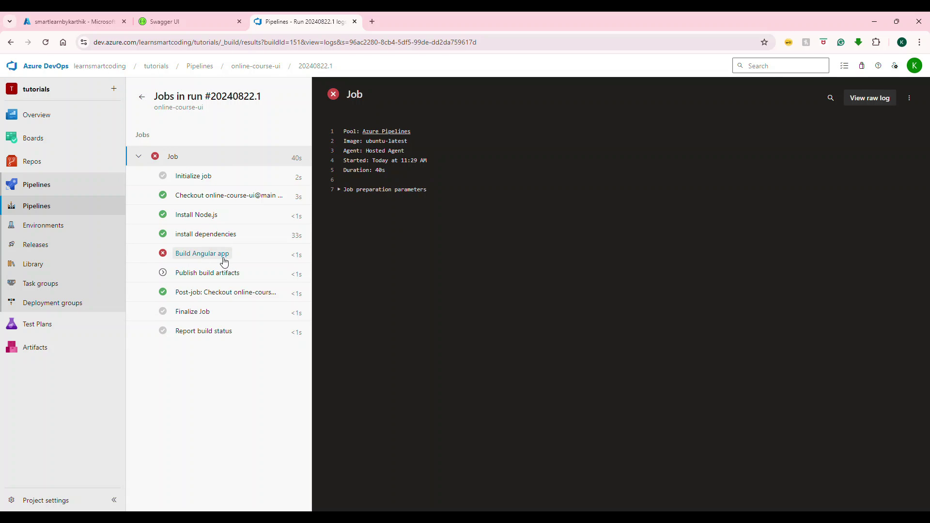
{"action": "left_click", "coordinate": [224, 255]}
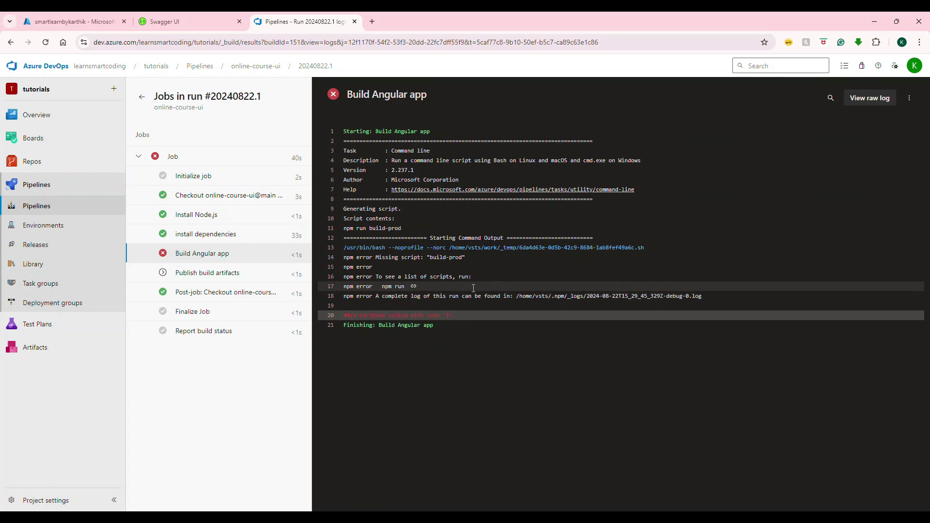
Check the npm error in the Build Angular app log, and open the job of online-course-ui's newer run 'Merged PR 101: all changes'
{"action": "left_click_drag", "start_coordinate": [344, 258], "coordinate": [456, 261]}
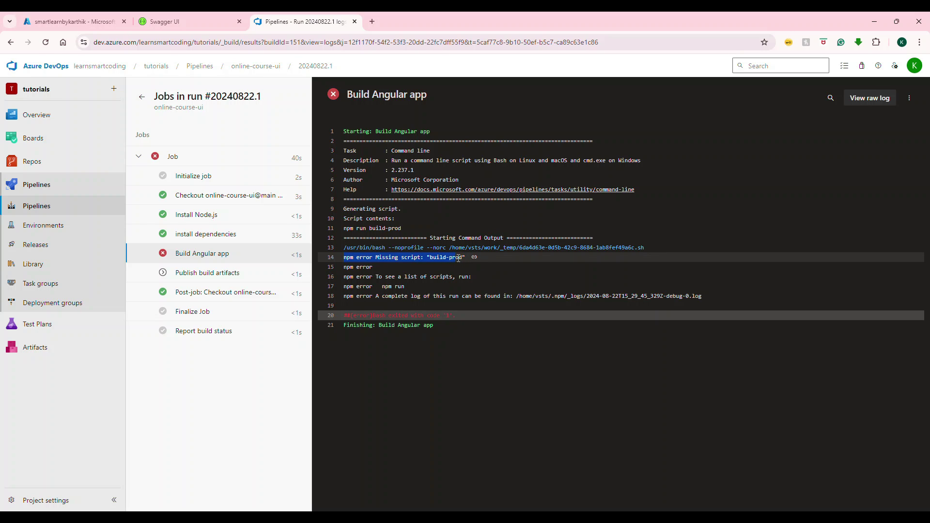
{"action": "left_click", "coordinate": [141, 104]}
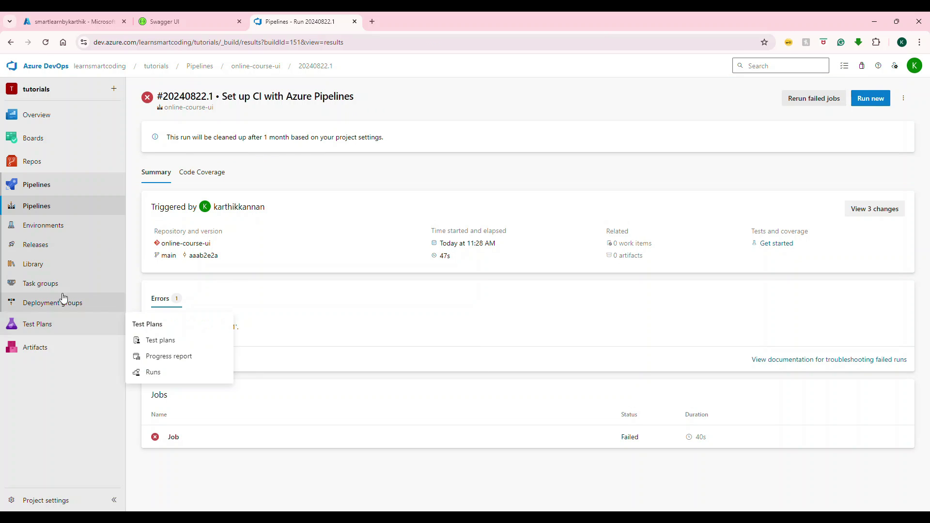
{"action": "left_click", "coordinate": [48, 207]}
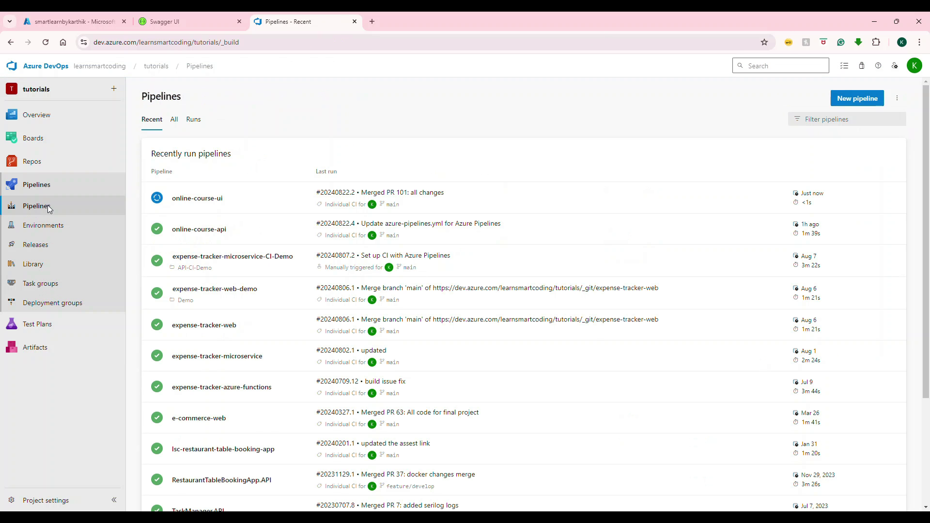
{"action": "left_click", "coordinate": [220, 210]}
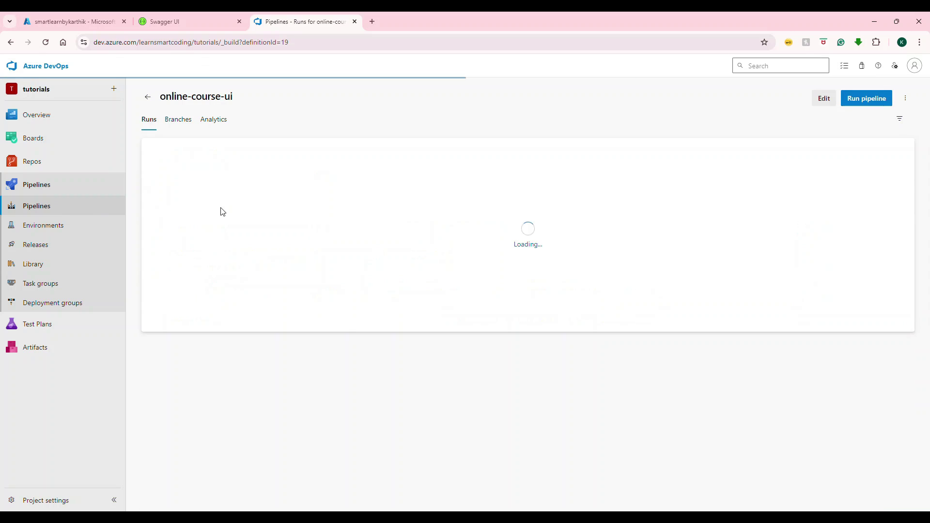
{"action": "left_click", "coordinate": [488, 176]}
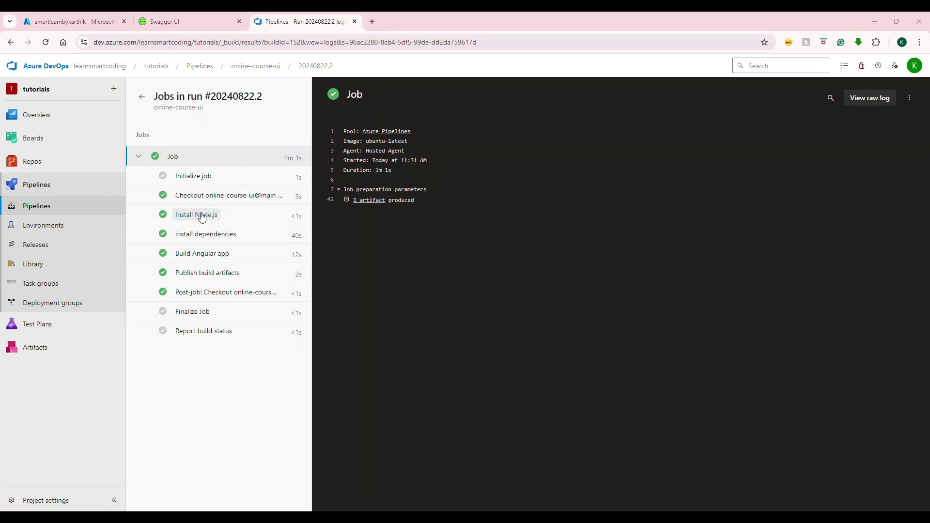
Open the run's published artifacts and expand the drop artifact with its assets and skills folders to examine the files
{"action": "left_click", "coordinate": [371, 201]}
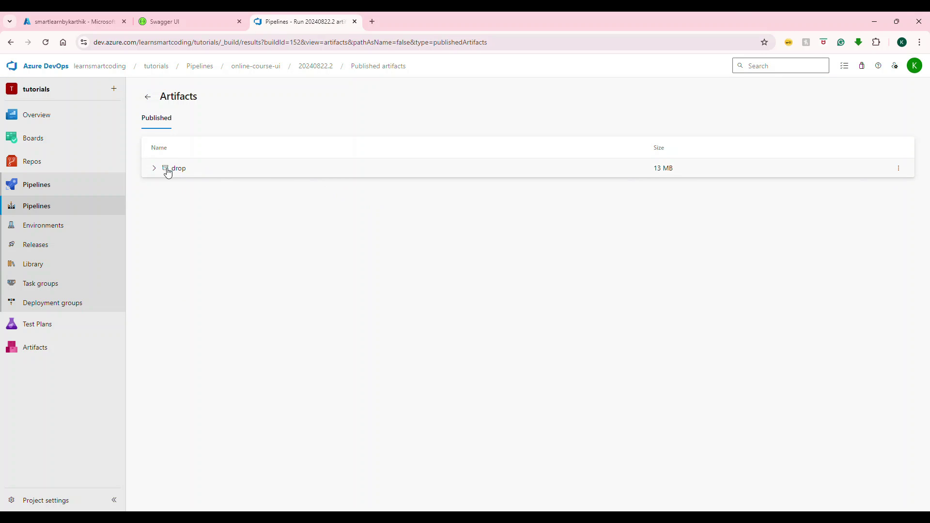
{"action": "left_click", "coordinate": [154, 168]}
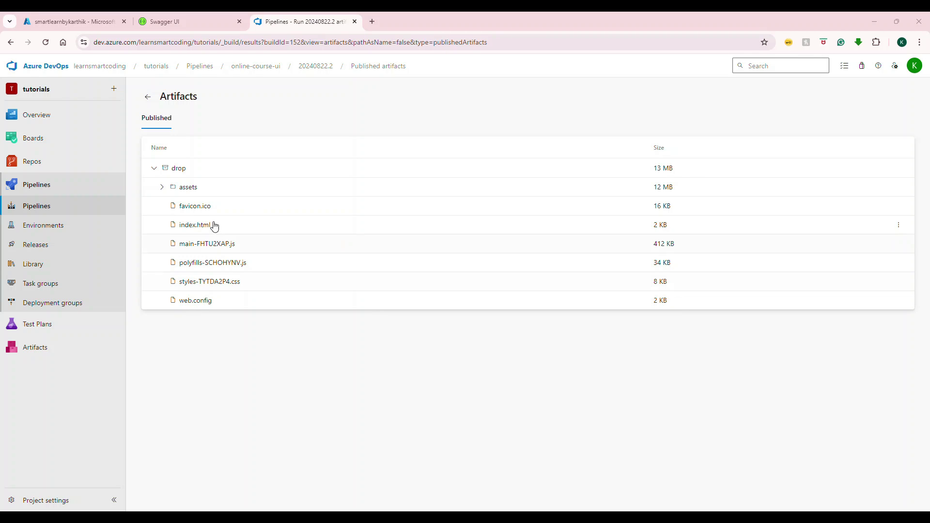
{"action": "left_click", "coordinate": [162, 187]}
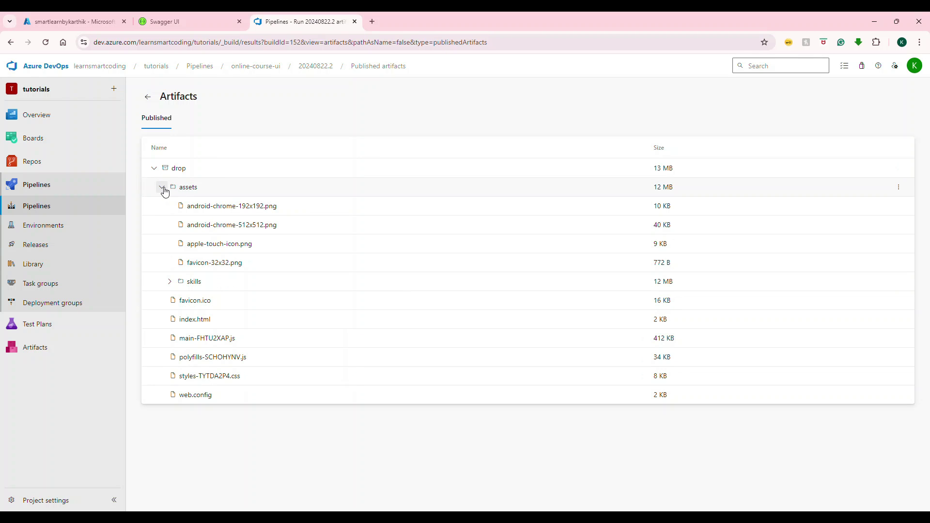
{"action": "left_click", "coordinate": [170, 283]}
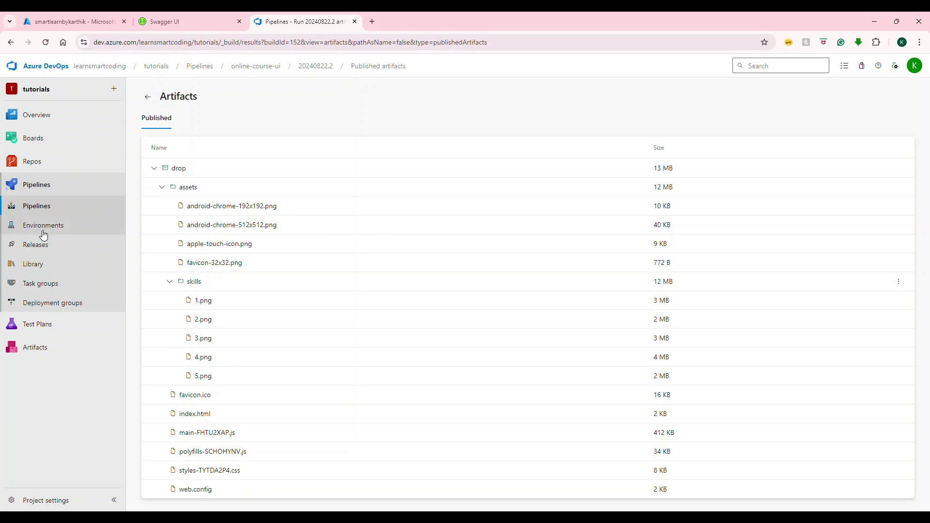
Create a new release pipeline from the Azure App Service deployment template
{"action": "left_click", "coordinate": [40, 248]}
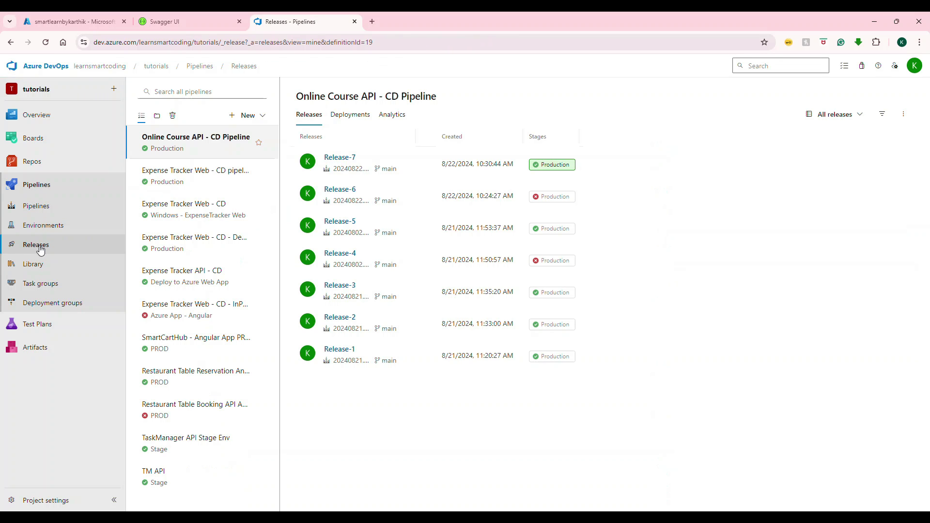
{"action": "left_click", "coordinate": [261, 117]}
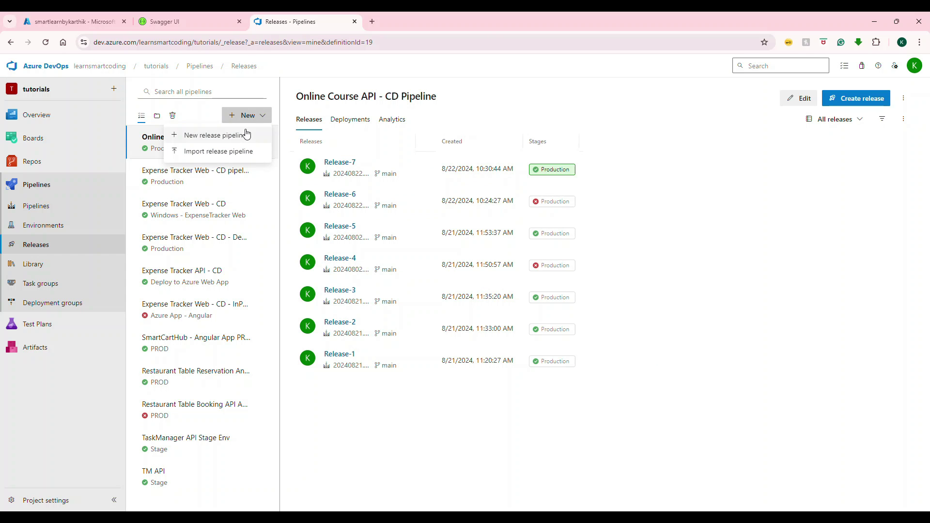
{"action": "left_click", "coordinate": [240, 137]}
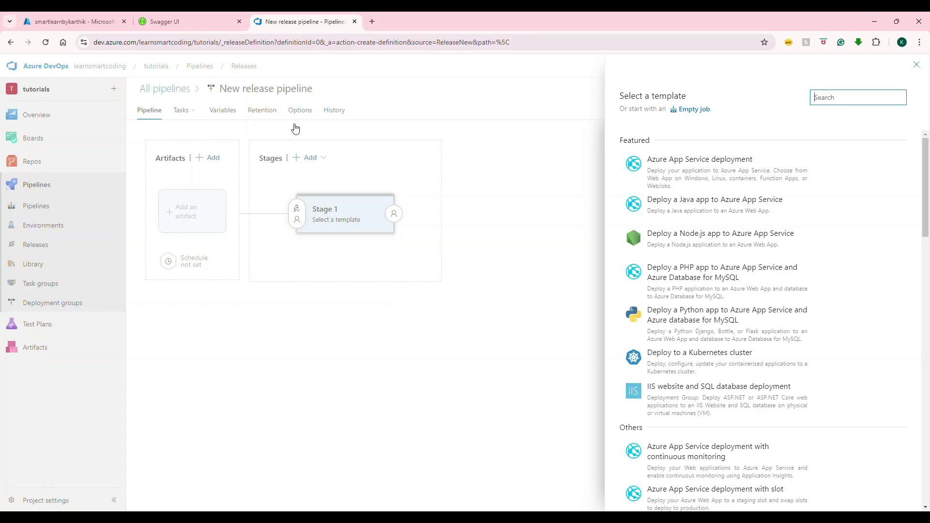
{"action": "left_click", "coordinate": [716, 160]}
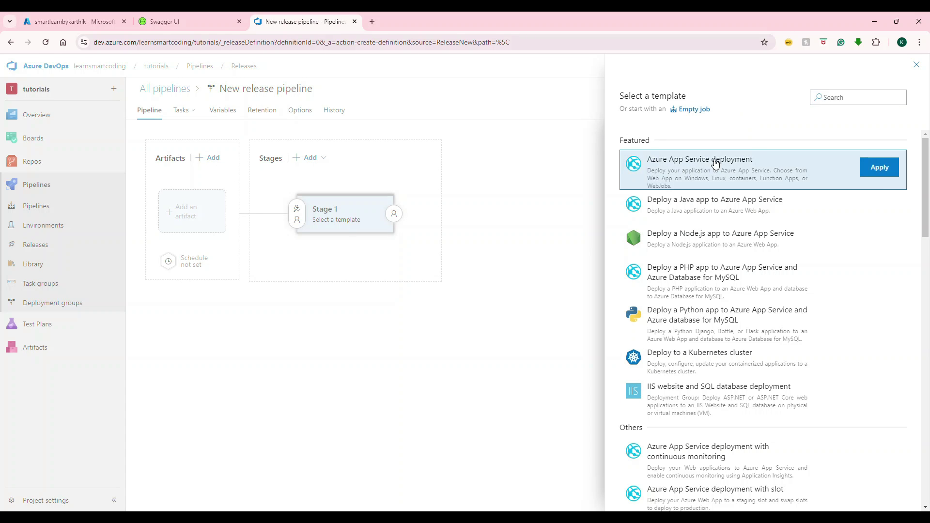
{"action": "left_click", "coordinate": [880, 167]}
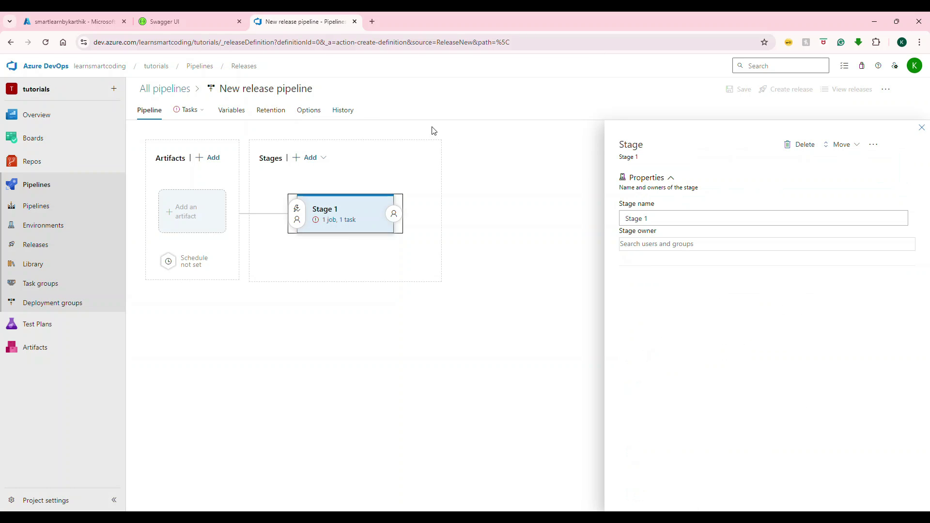
Name the release pipeline 'Online Course Web | CD Pipeline'
{"action": "left_click", "coordinate": [238, 86]}
{"action": "type", "text": "On"}
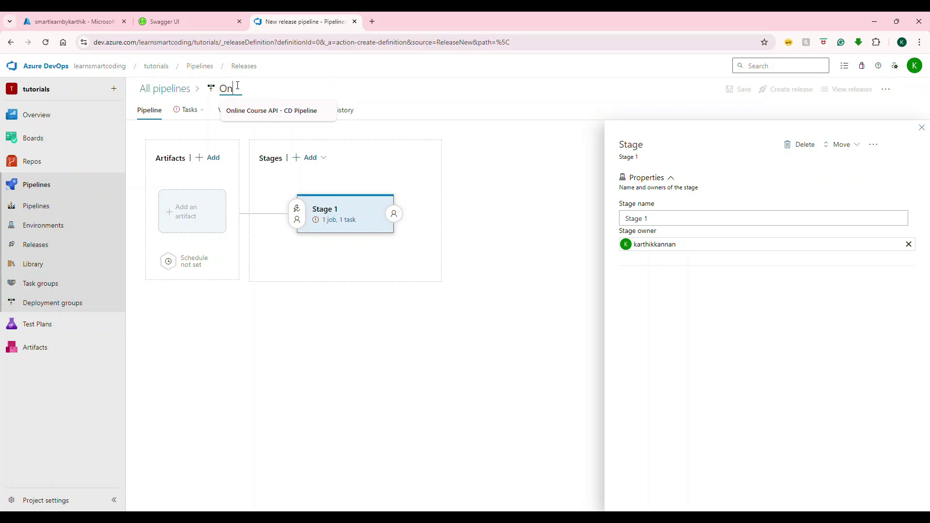
{"action": "type", "text": "line Course "}
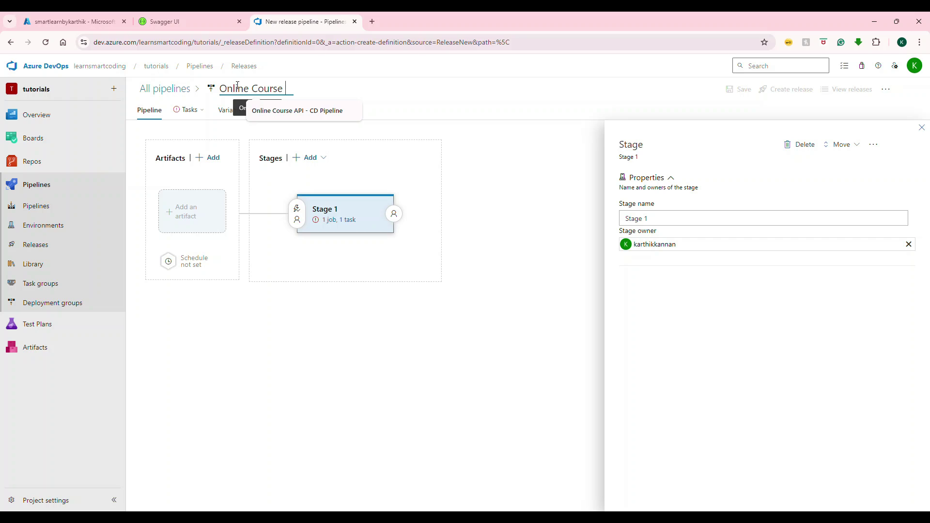
{"action": "type", "text": "Web"}
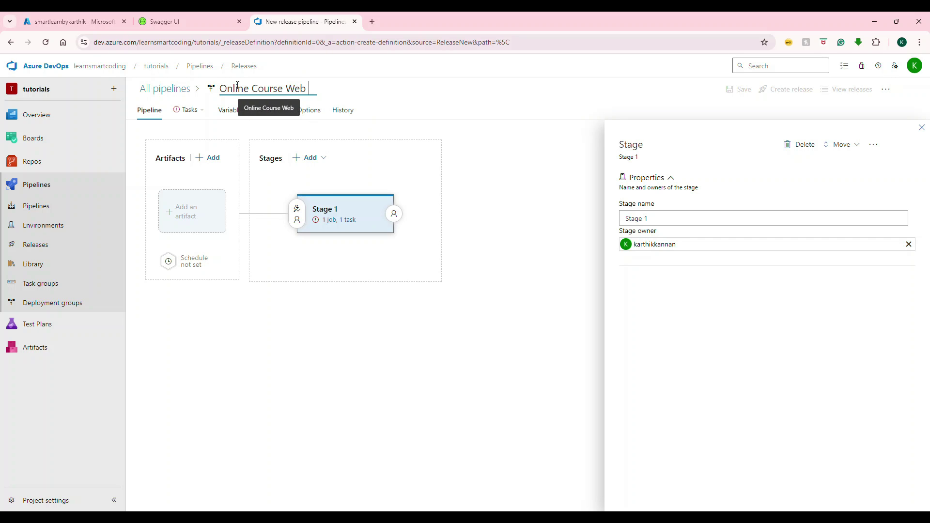
{"action": "type", "text": " | CD Pipel"}
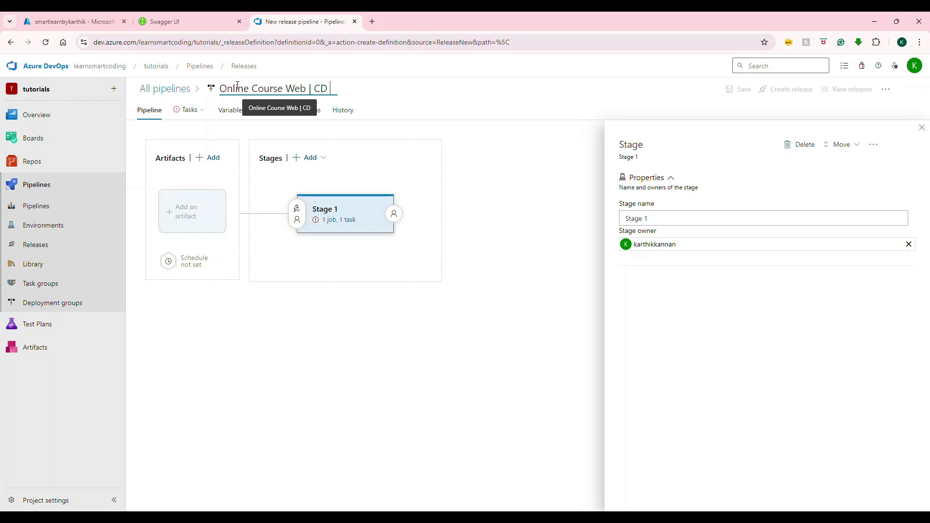
{"action": "type", "text": "ine"}
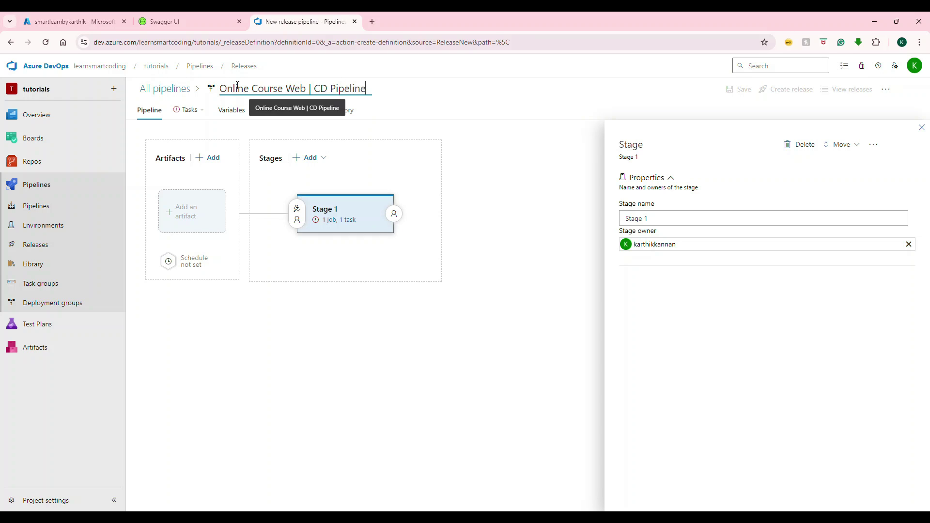
{"action": "key", "text": "Return"}
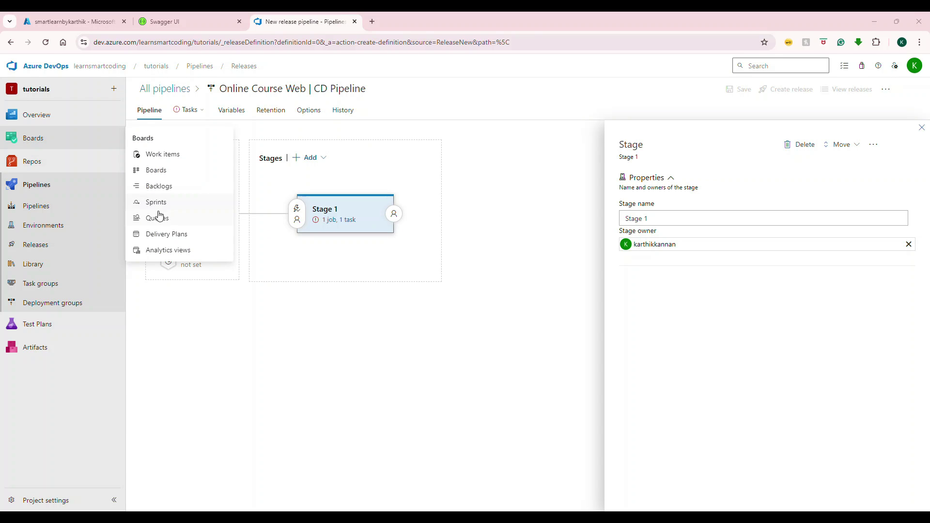
Add a build artifact from the online-course-ui build pipeline, with default version Latest and source alias _online-course-ui
{"action": "left_click", "coordinate": [205, 213]}
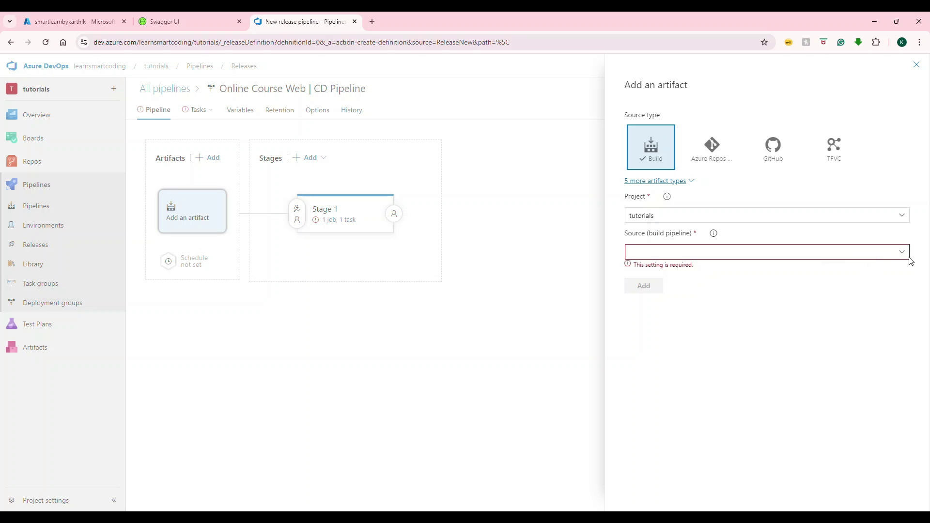
{"action": "left_click", "coordinate": [902, 252]}
{"action": "type", "text": "onli"}
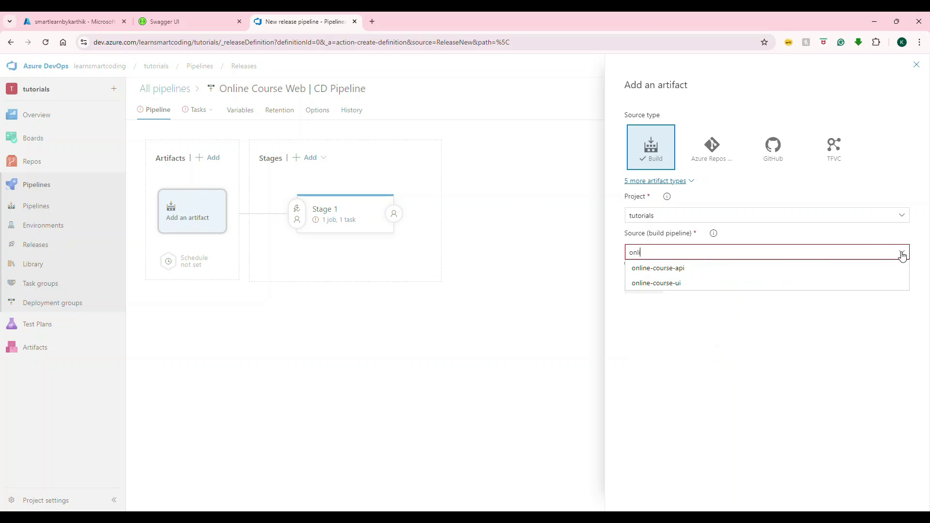
{"action": "left_click", "coordinate": [752, 288]}
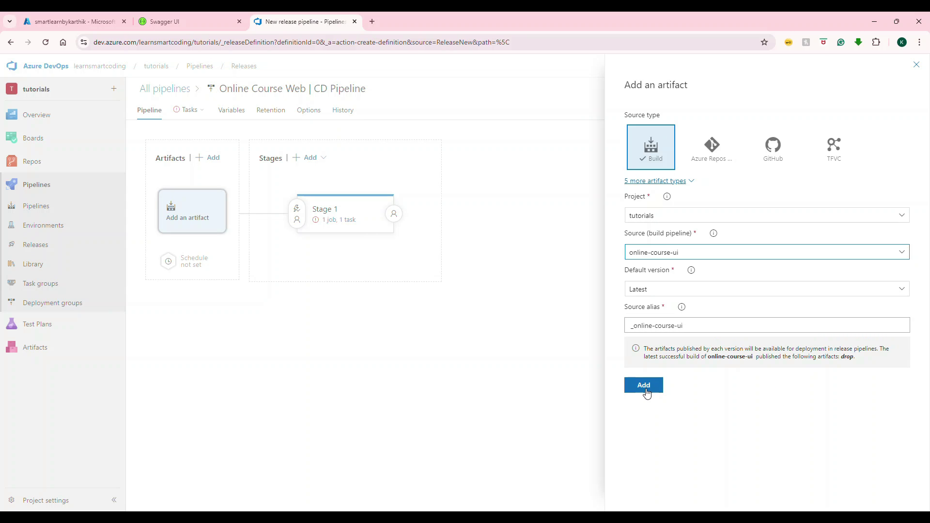
{"action": "left_click", "coordinate": [645, 386]}
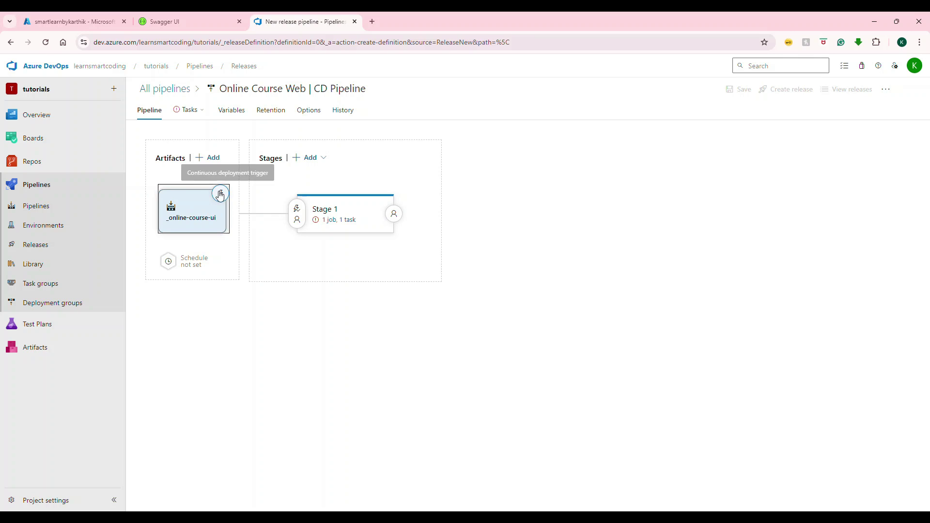
Enable the continuous deployment trigger for the _online-course-ui artifact
{"action": "left_click", "coordinate": [219, 194]}
{"action": "left_click", "coordinate": [634, 177]}
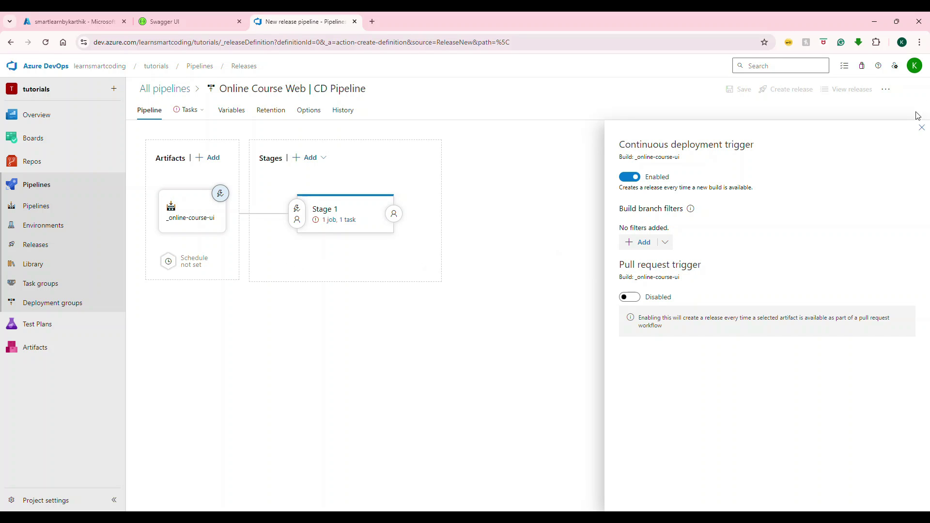
{"action": "left_click", "coordinate": [921, 128]}
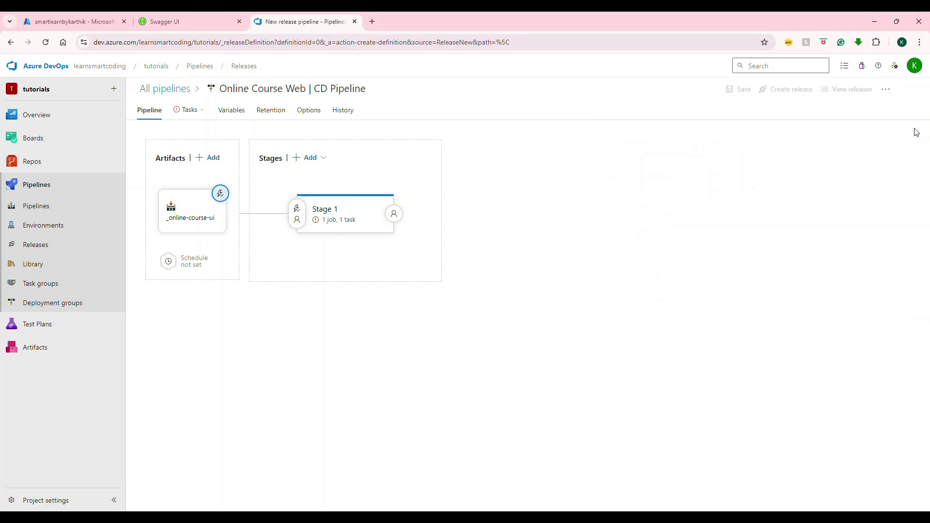
Rename Stage 1 as Production and open the stage's deployment tasks
{"action": "left_click", "coordinate": [371, 214]}
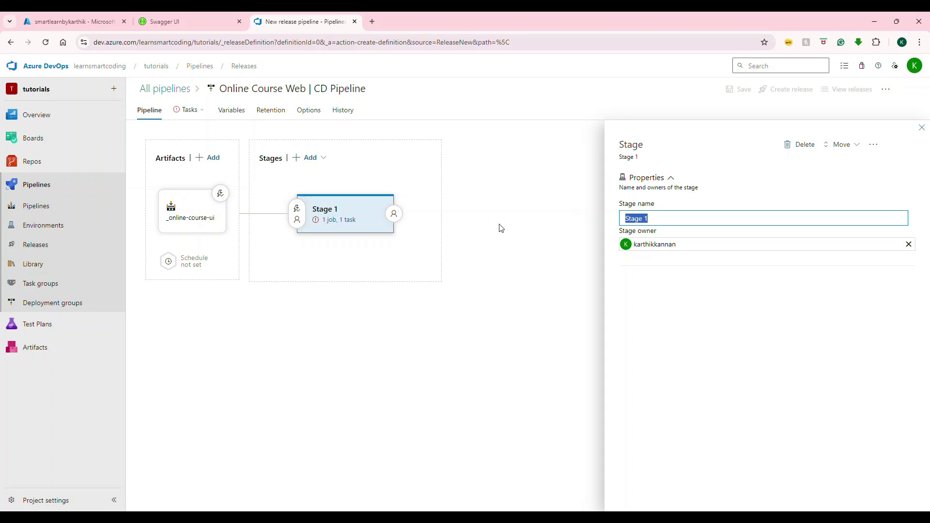
{"action": "type", "text": "Production"}
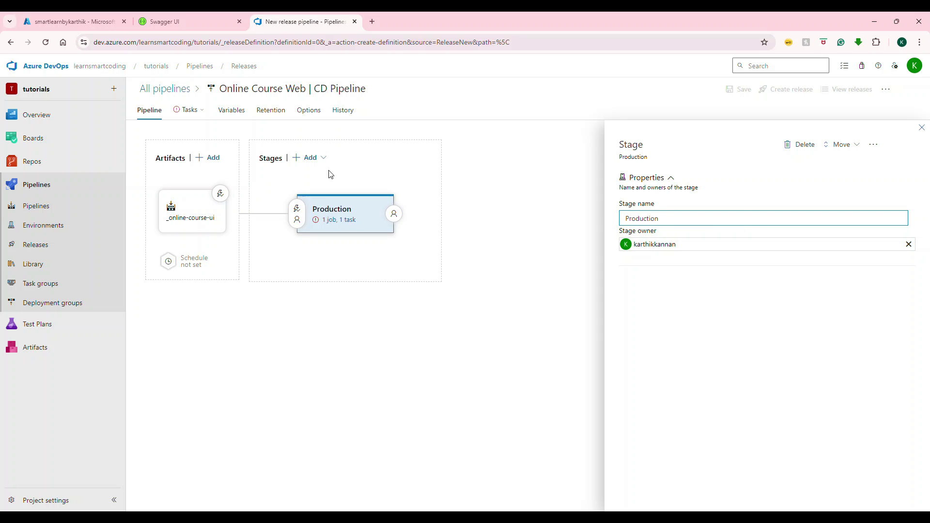
{"action": "left_click", "coordinate": [346, 221]}
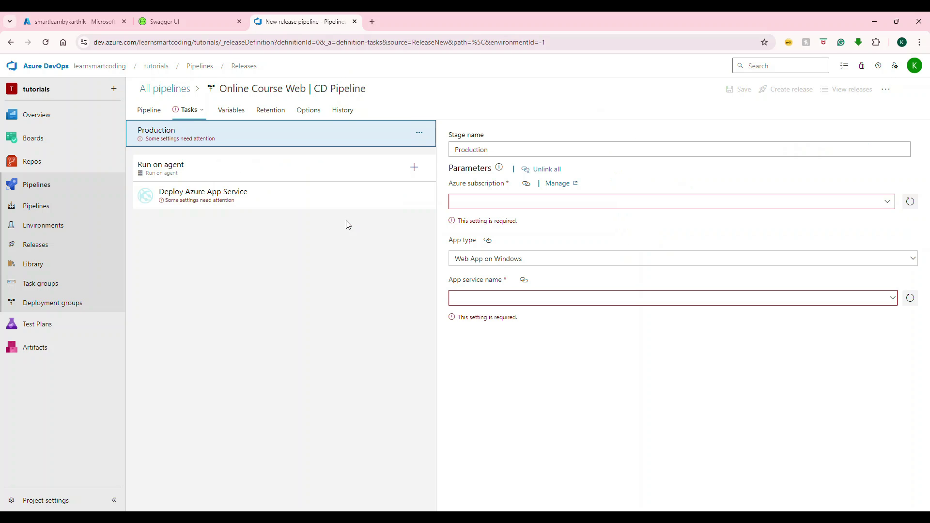
{"action": "left_click", "coordinate": [190, 111]}
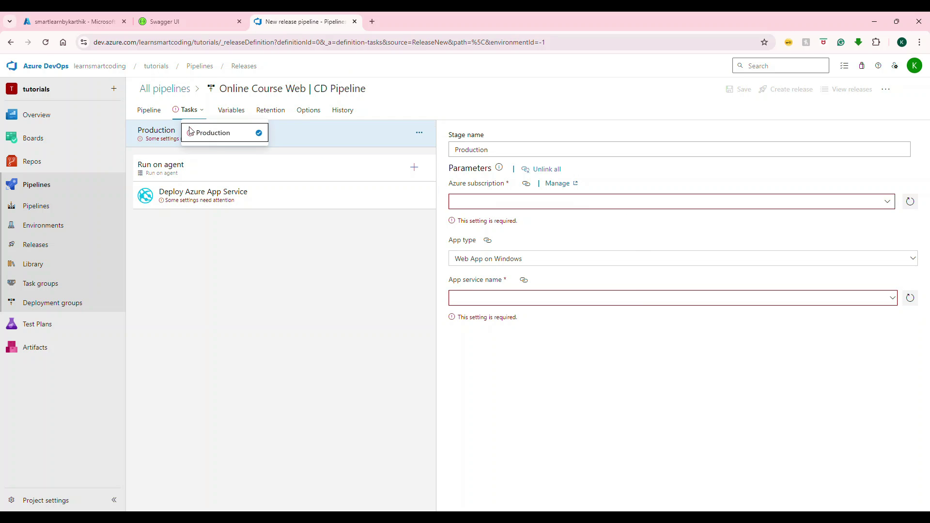
{"action": "left_click", "coordinate": [395, 144]}
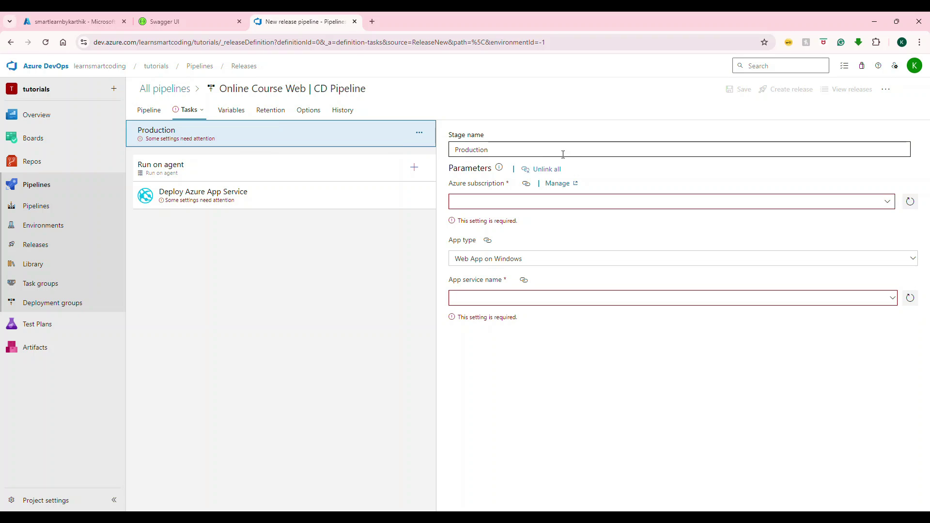
Look through the Azure subscription choices for the Production stage and open the project's service connections management page
{"action": "left_click", "coordinate": [886, 212]}
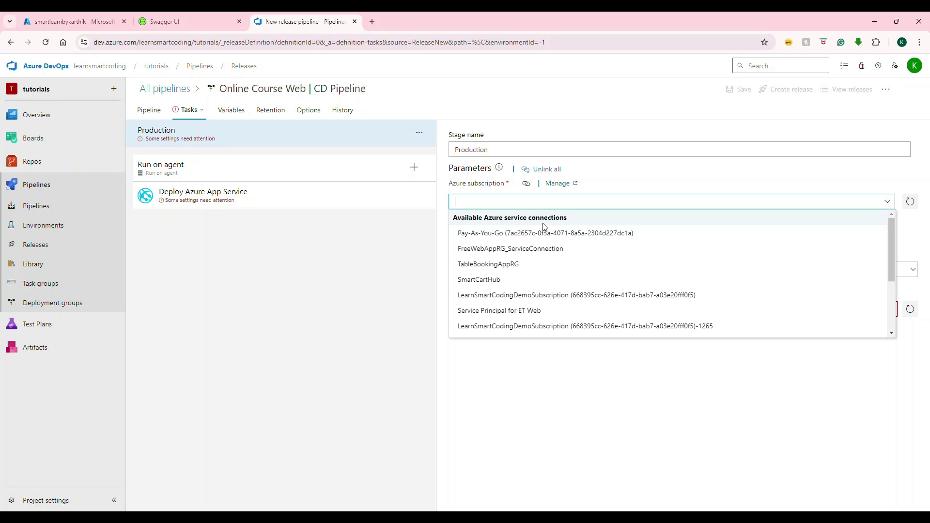
{"action": "scroll", "coordinate": [543, 264], "scroll_direction": "down", "scroll_amount": 1}
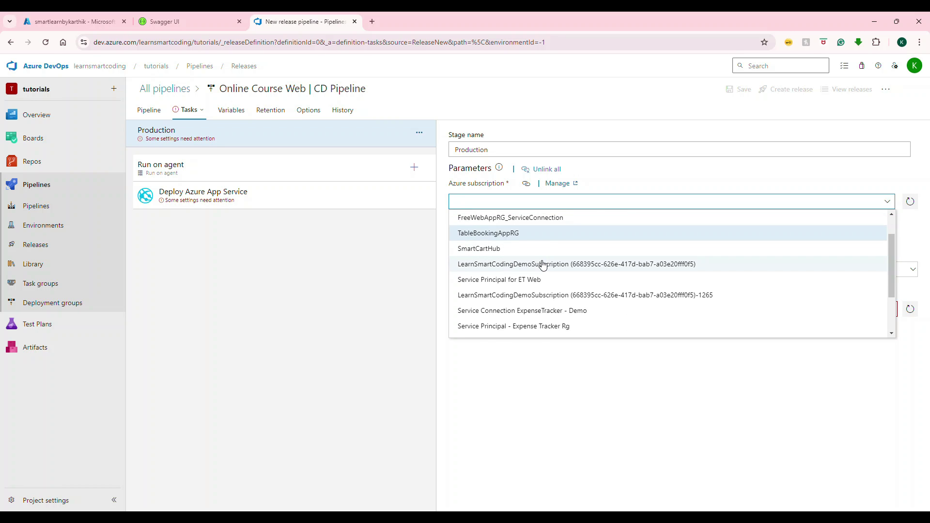
{"action": "scroll", "coordinate": [542, 264], "scroll_direction": "down", "scroll_amount": 1}
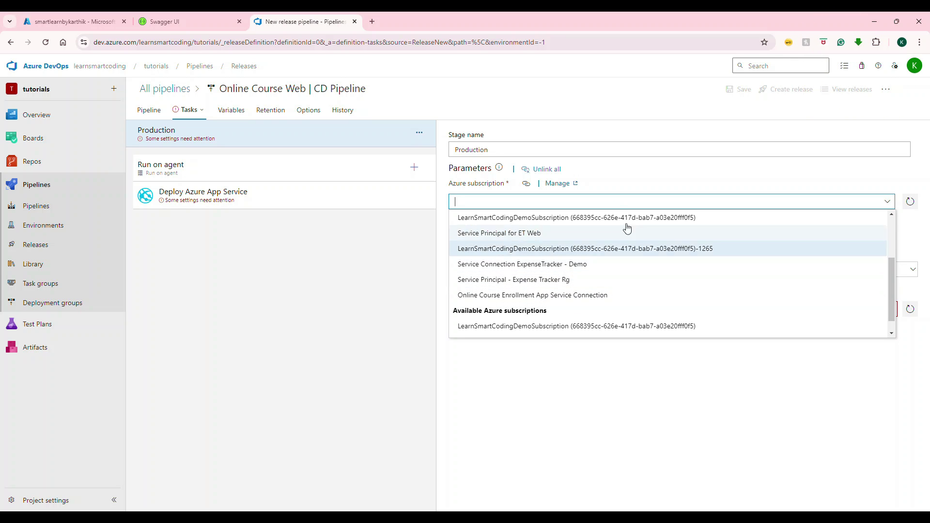
{"action": "left_click", "coordinate": [559, 185]}
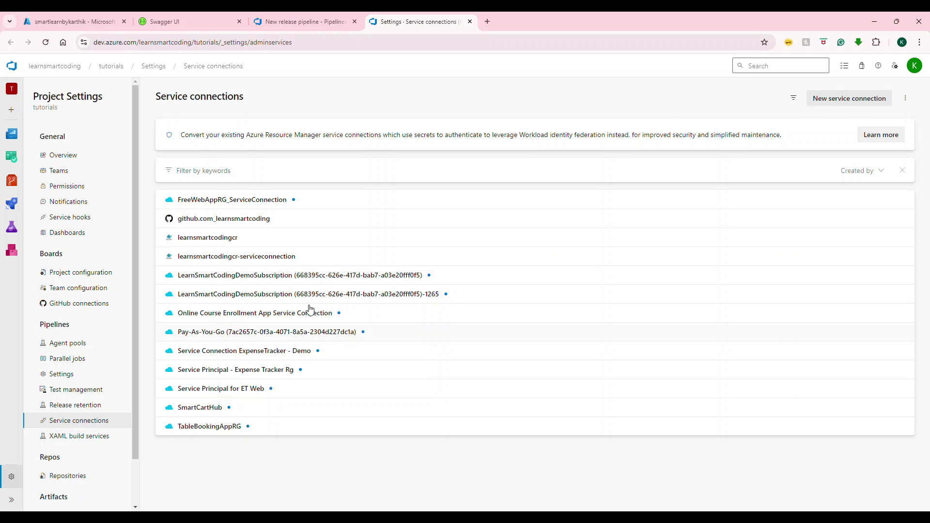
Start a new Azure Resource Manager service connection that authenticates with Service principal (automatic)
{"action": "left_click", "coordinate": [845, 100]}
{"action": "left_click", "coordinate": [766, 191]}
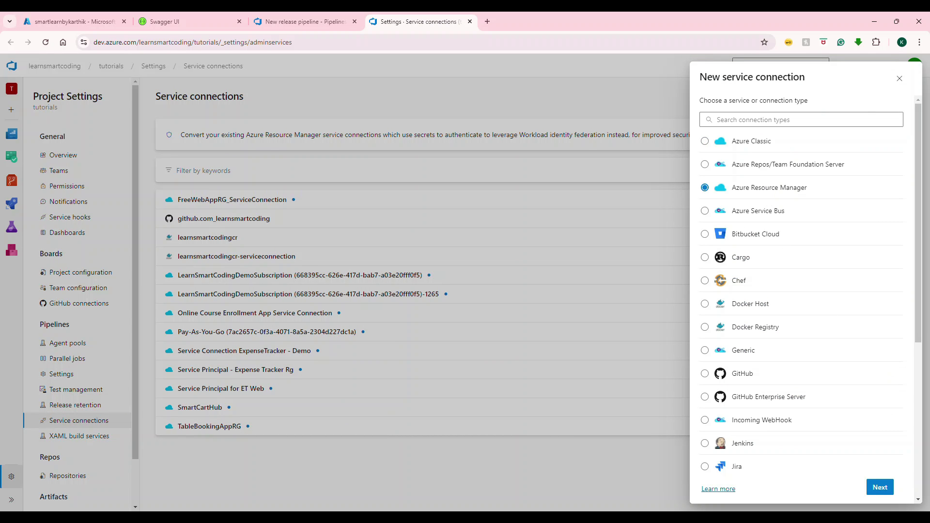
{"action": "left_click", "coordinate": [883, 494]}
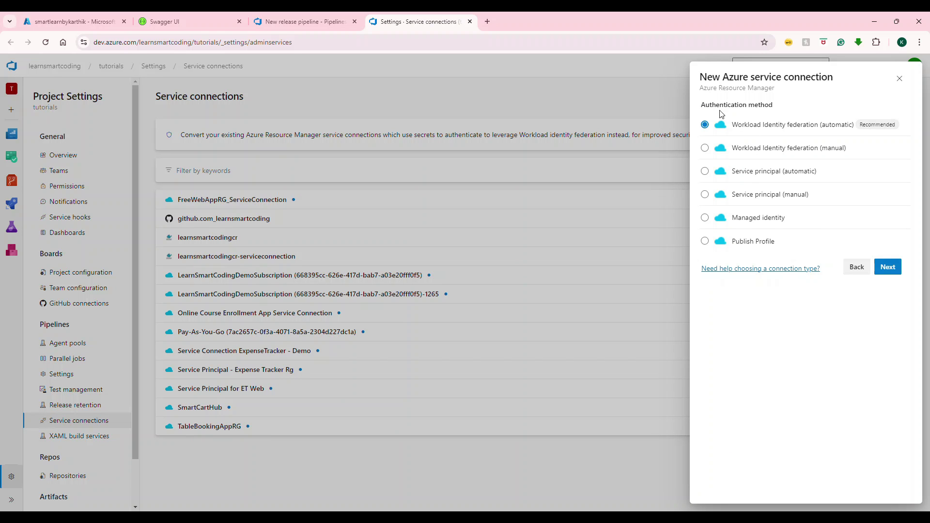
{"action": "left_click", "coordinate": [763, 177]}
{"action": "left_click", "coordinate": [887, 267]}
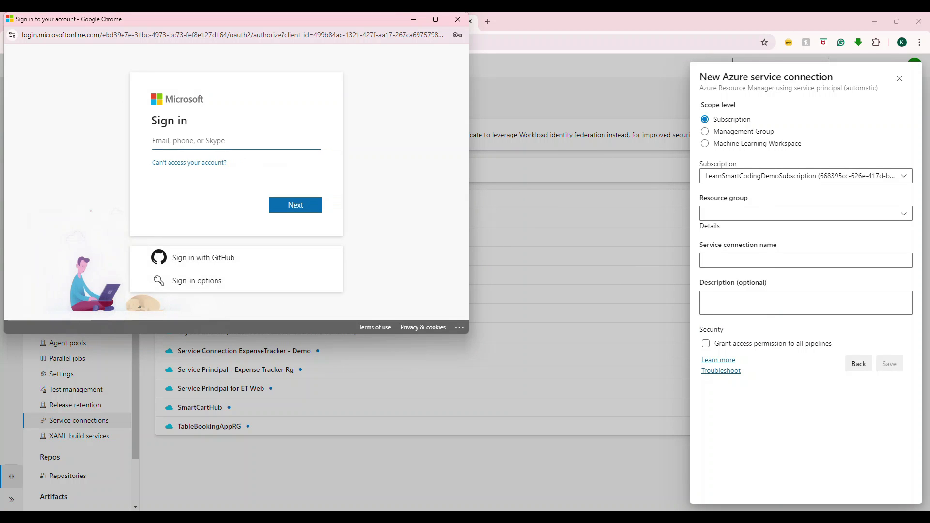
{"action": "left_click", "coordinate": [888, 277]}
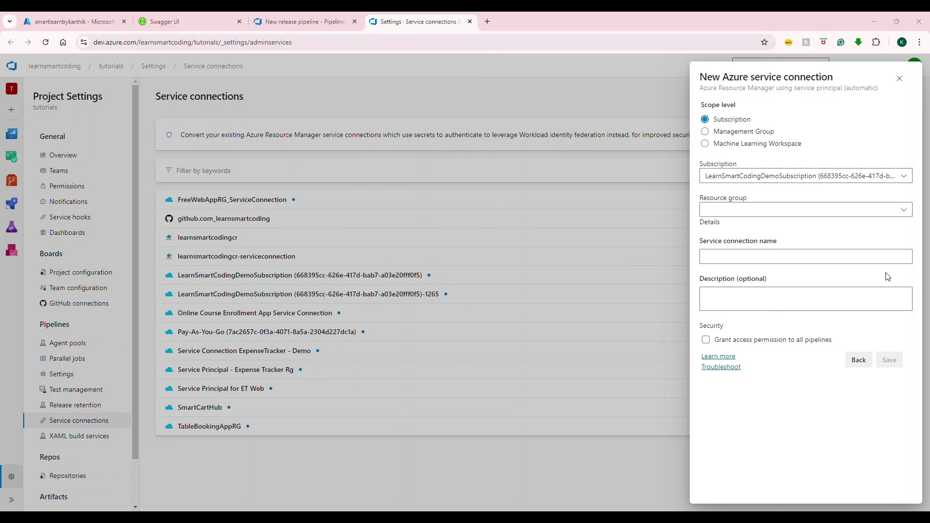
Scope the service connection to the onlineCourseRG resource group and name it Online Course RG Service Connection
{"action": "left_click", "coordinate": [902, 212]}
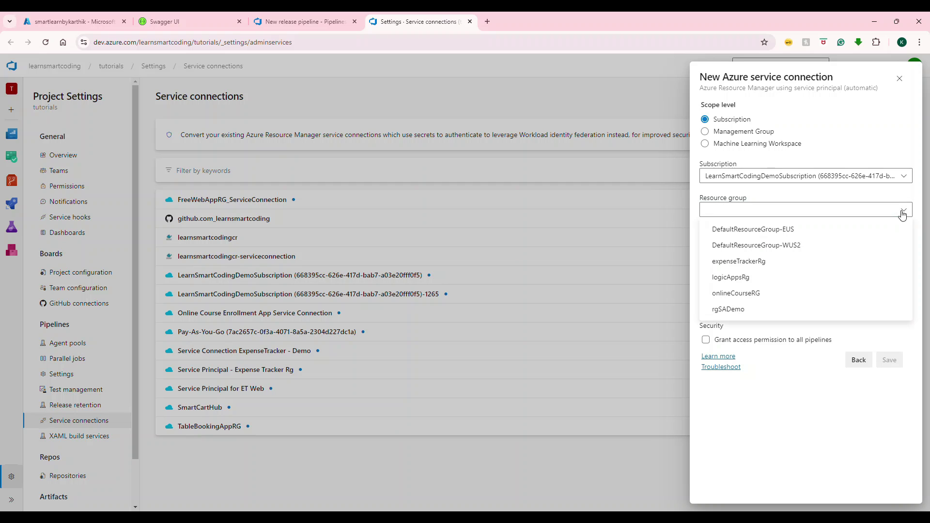
{"action": "left_click", "coordinate": [737, 293]}
{"action": "left_click", "coordinate": [805, 256]}
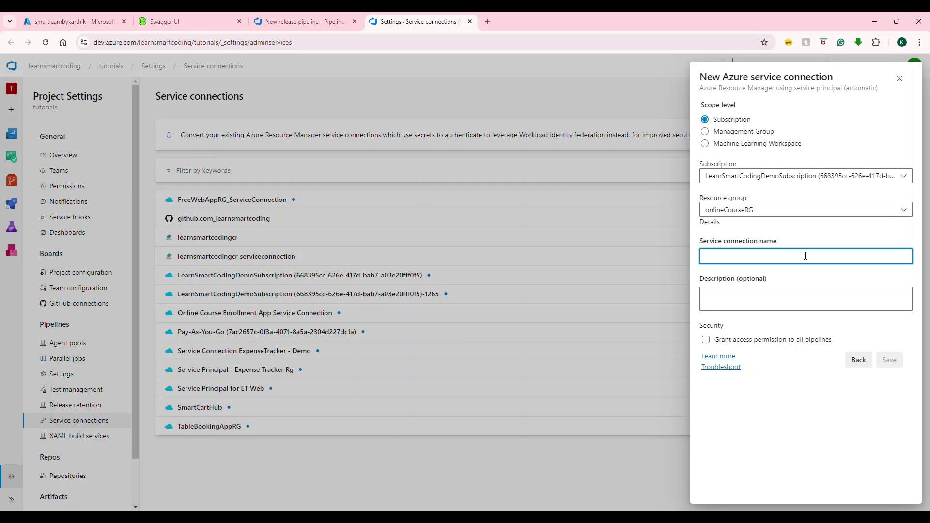
{"action": "type", "text": "On"}
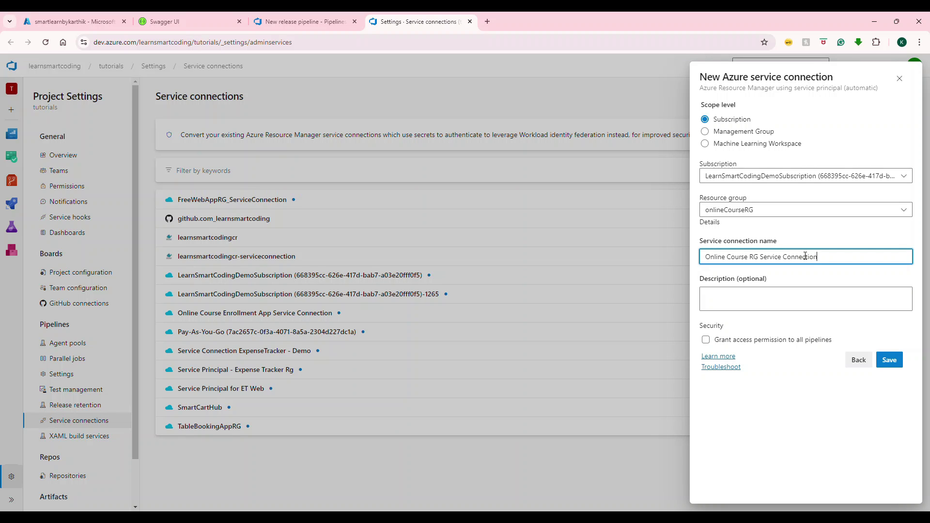
Reuse the connection name as its description, grant access permission to all pipelines and save the service connection
{"action": "triple_click", "coordinate": [805, 256]}
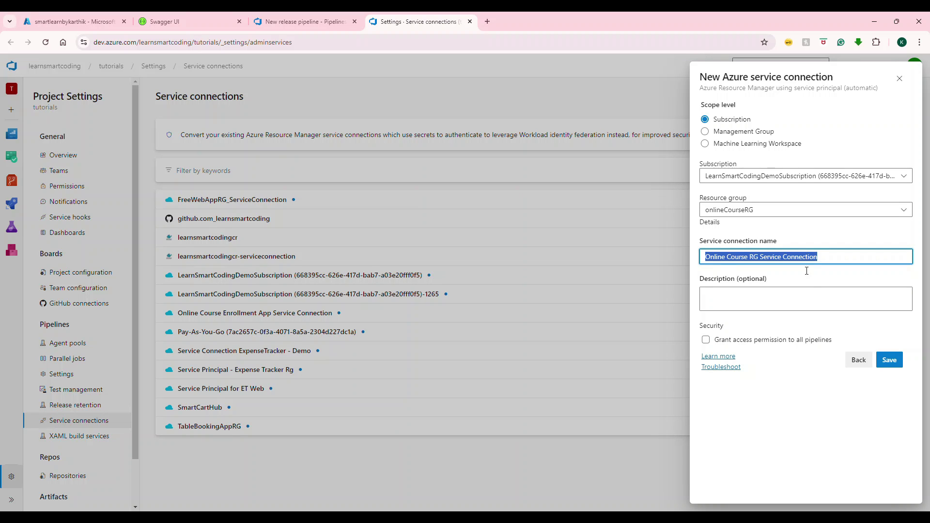
{"action": "key", "text": "ctrl+c"}
{"action": "left_click", "coordinate": [805, 298]}
{"action": "key", "text": "ctrl+v"}
{"action": "left_click", "coordinate": [739, 344]}
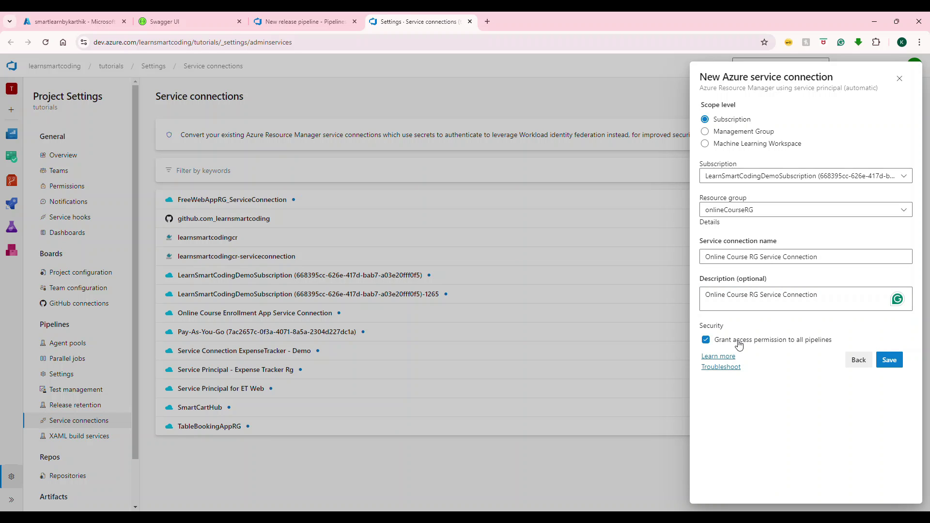
{"action": "left_click", "coordinate": [889, 366]}
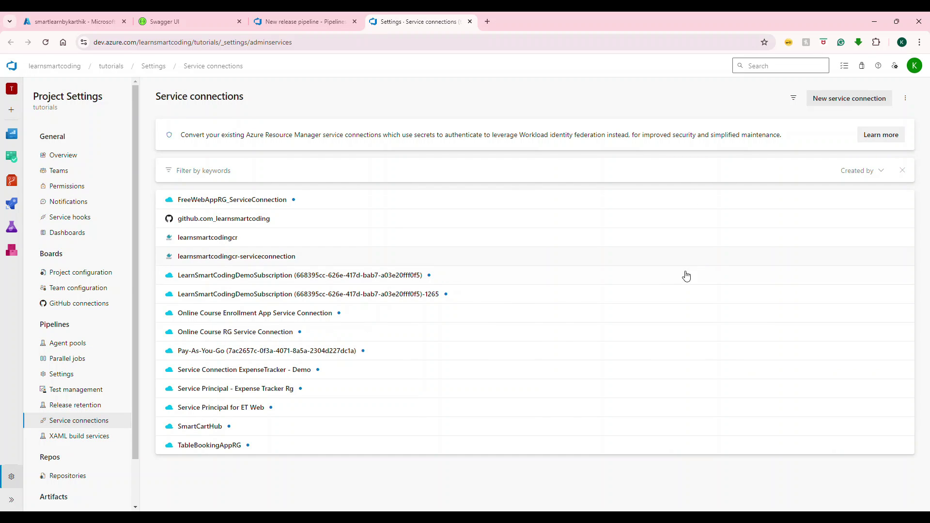
Return to the release pipeline and set the Production stage's Azure subscription to Online Course RG Service Connection
{"action": "left_click", "coordinate": [296, 25]}
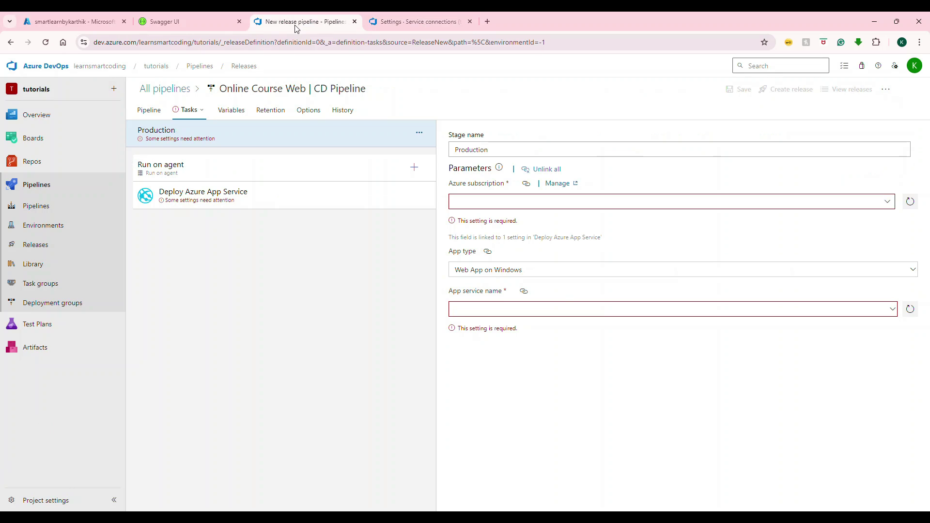
{"action": "left_click", "coordinate": [909, 203]}
{"action": "left_click", "coordinate": [889, 208]}
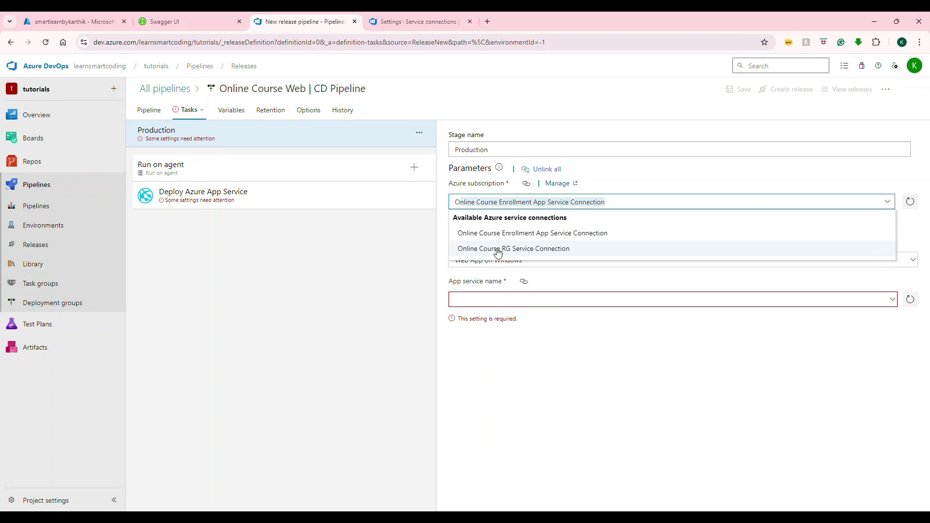
{"action": "left_click", "coordinate": [505, 249]}
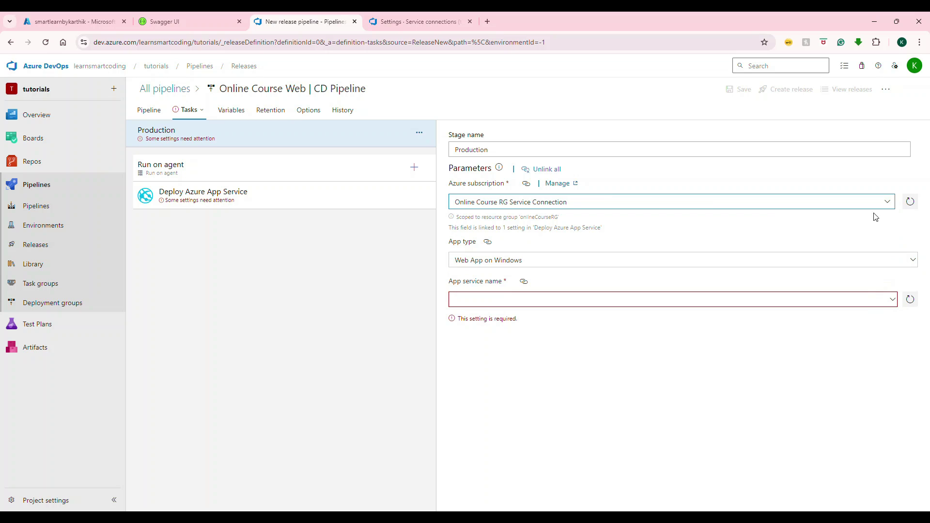
Try Web App on Linux as the Production stage's app type and look through the app service choices
{"action": "left_click", "coordinate": [520, 265]}
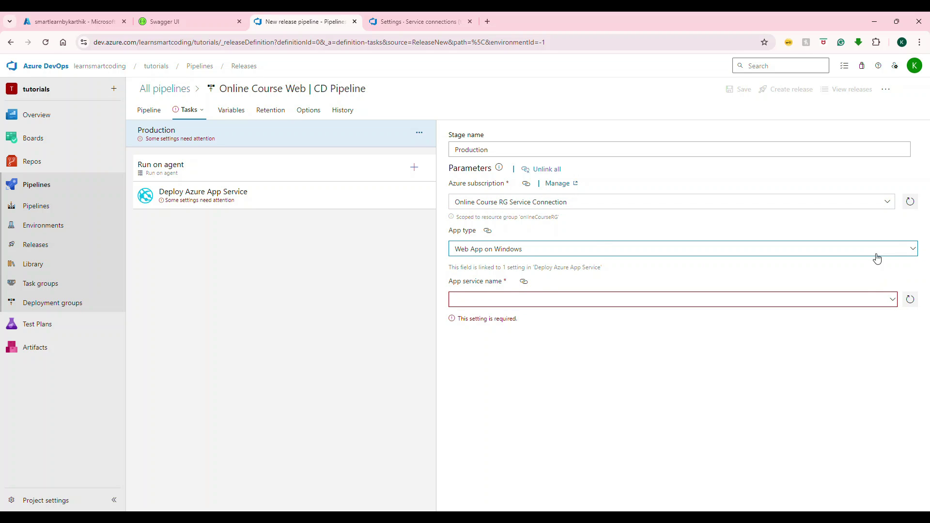
{"action": "left_click", "coordinate": [913, 251]}
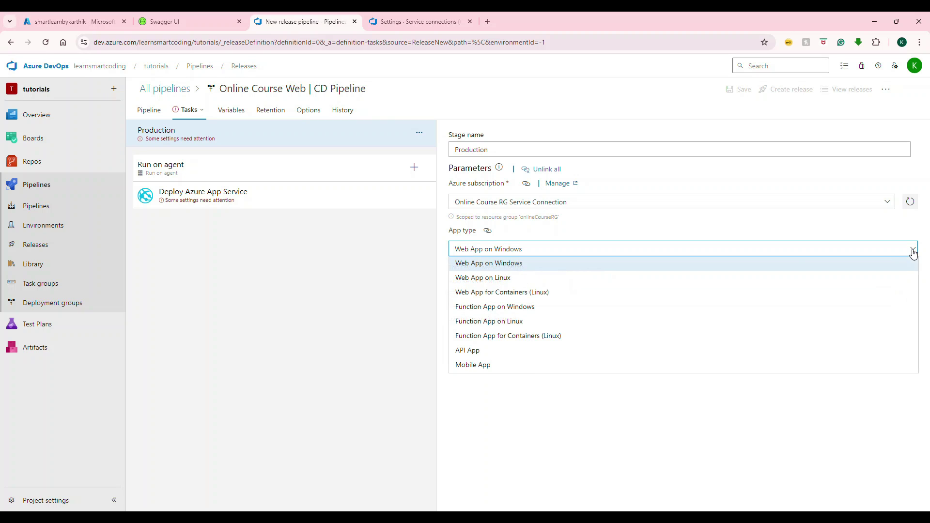
{"action": "left_click", "coordinate": [491, 278]}
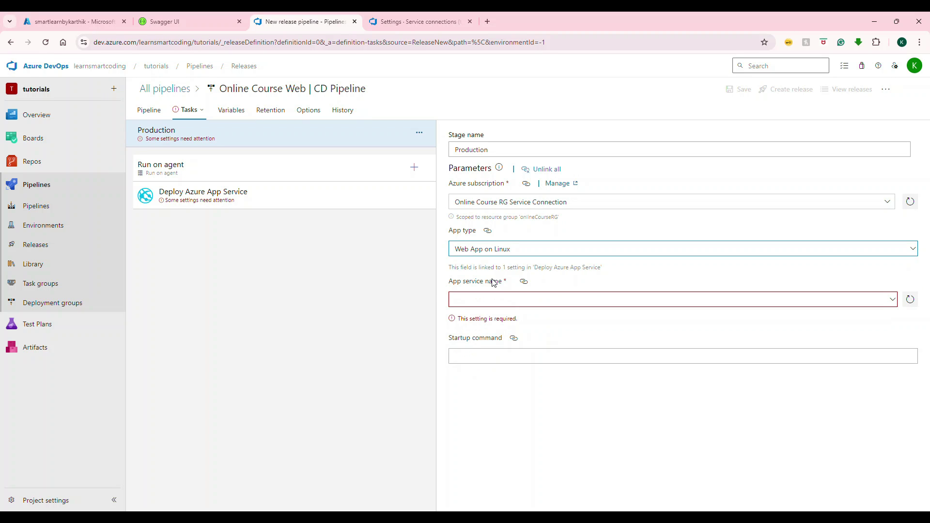
{"action": "left_click", "coordinate": [896, 304]}
{"action": "left_click", "coordinate": [892, 290]}
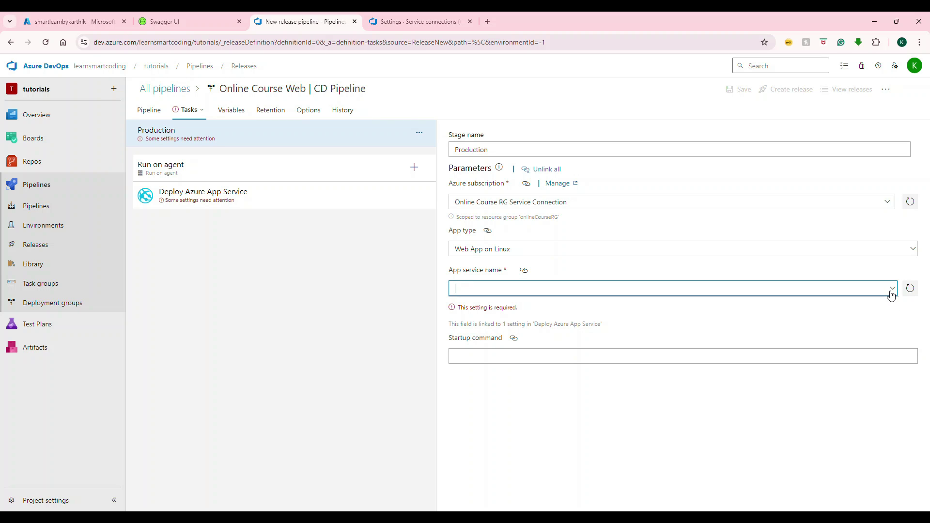
{"action": "left_click", "coordinate": [892, 289]}
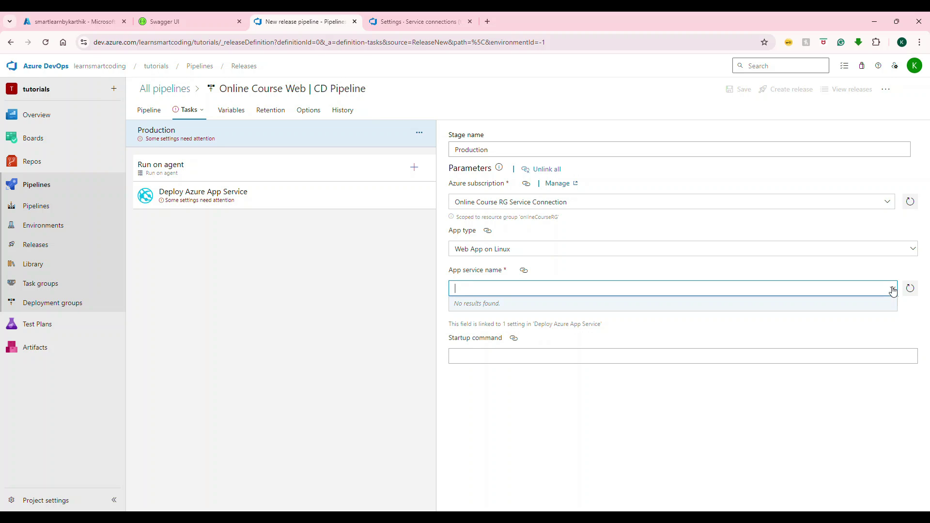
Set the Production stage's app type to Web App on Windows and its app service name to smartlearnbykarthik
{"action": "left_click", "coordinate": [909, 249]}
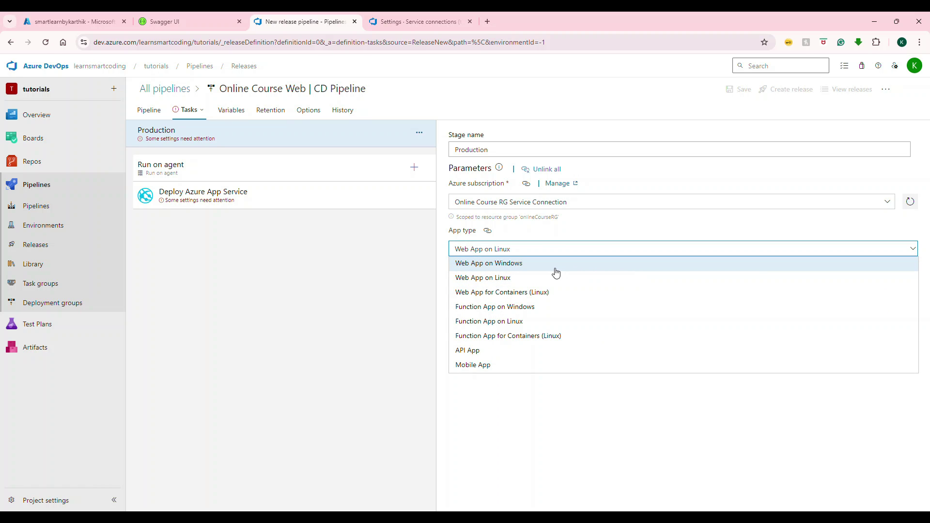
{"action": "left_click", "coordinate": [554, 264]}
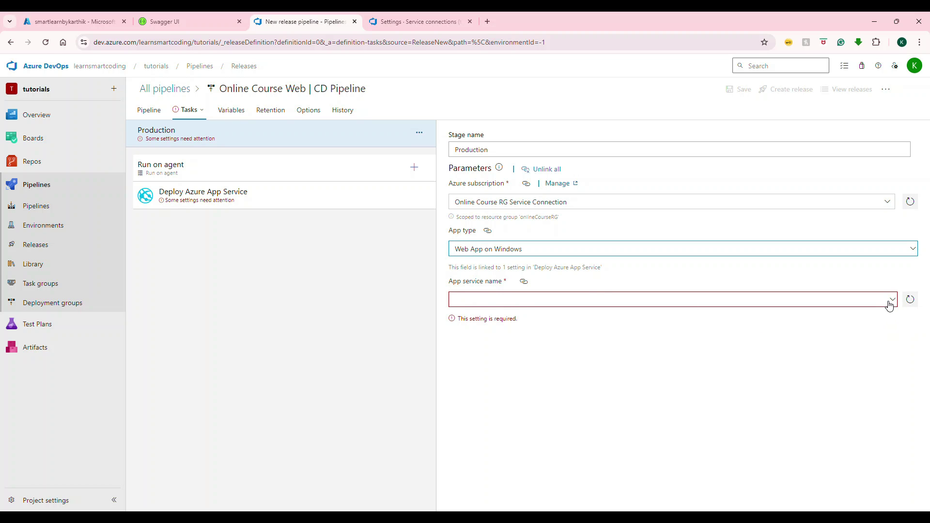
{"action": "left_click", "coordinate": [908, 300]}
{"action": "left_click", "coordinate": [892, 291]}
{"action": "left_click", "coordinate": [892, 291]}
{"action": "left_click", "coordinate": [891, 291]}
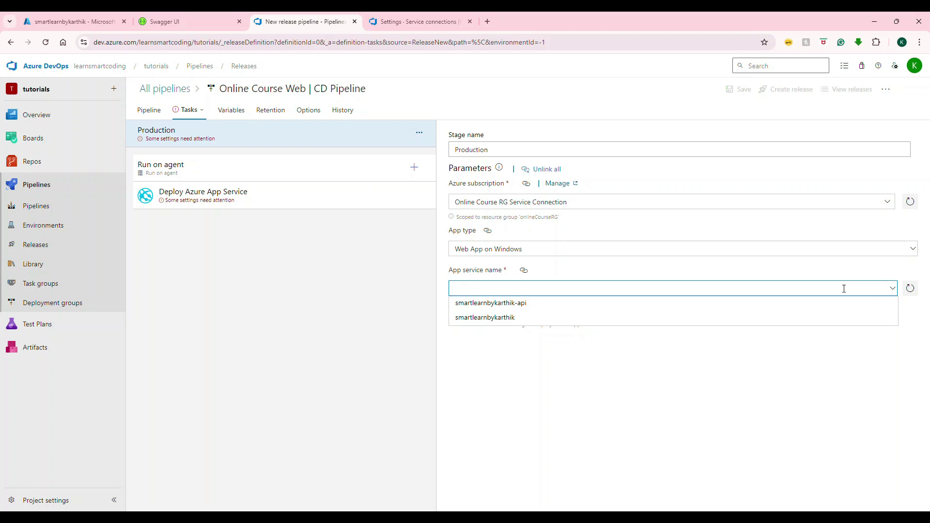
{"action": "left_click", "coordinate": [487, 318]}
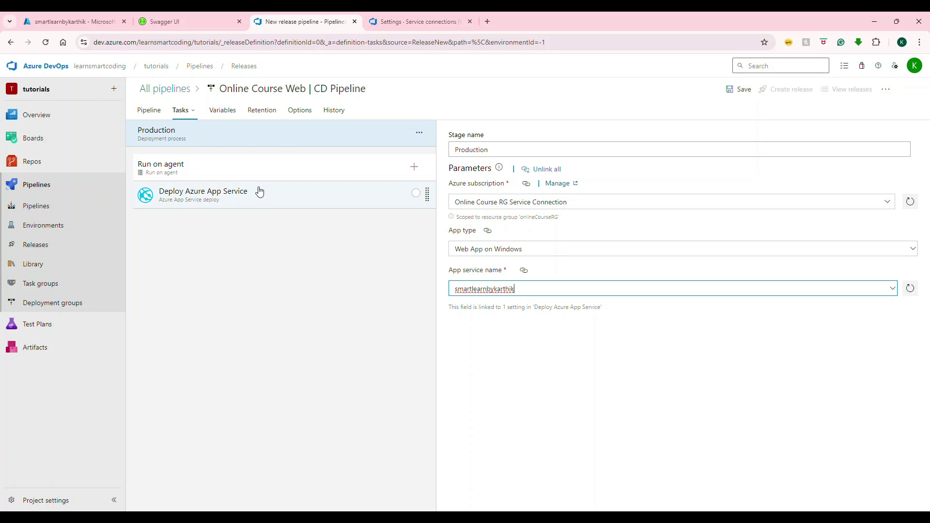
Set the Deploy Azure App Service task's package folder to _online-course-ui/drop from the linked artifacts, and open the agent job's settings
{"action": "left_click", "coordinate": [275, 202]}
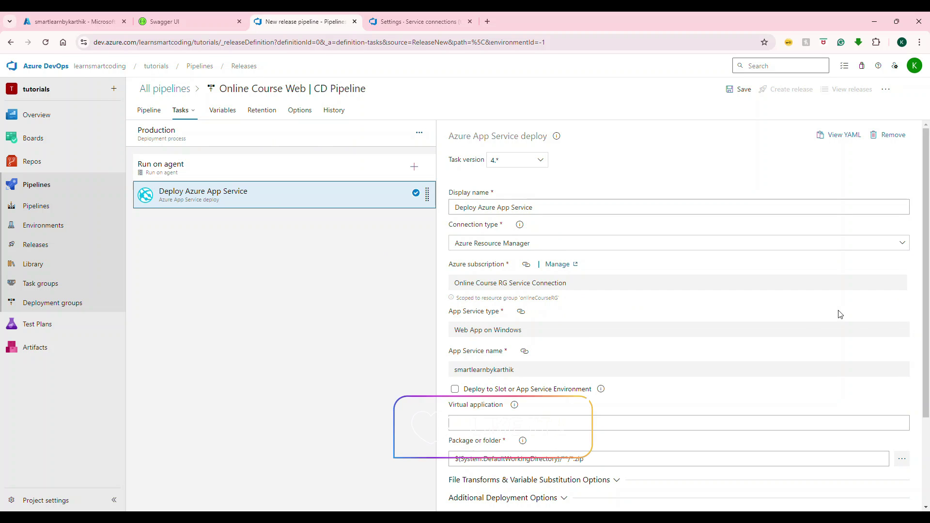
{"action": "scroll", "coordinate": [771, 307], "scroll_direction": "down", "scroll_amount": 3}
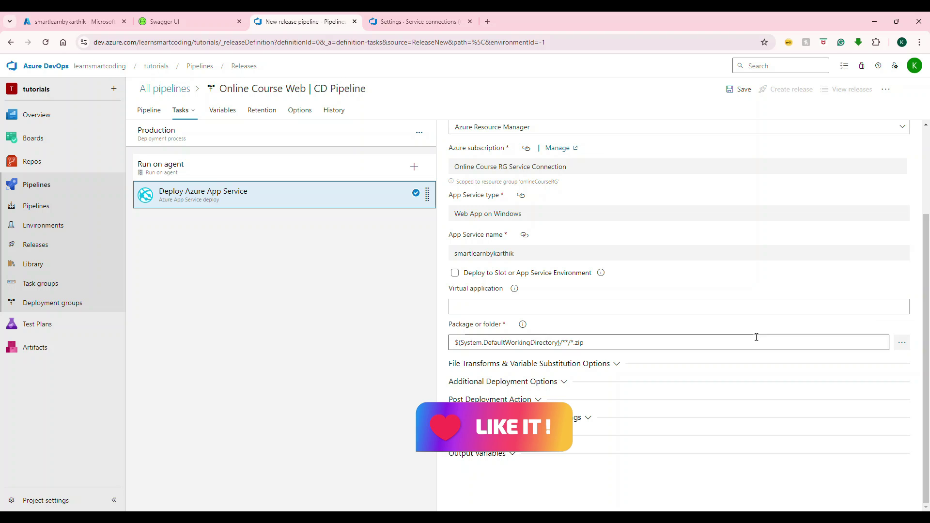
{"action": "left_click", "coordinate": [903, 345]}
{"action": "left_click", "coordinate": [383, 202]}
{"action": "left_click", "coordinate": [362, 213]}
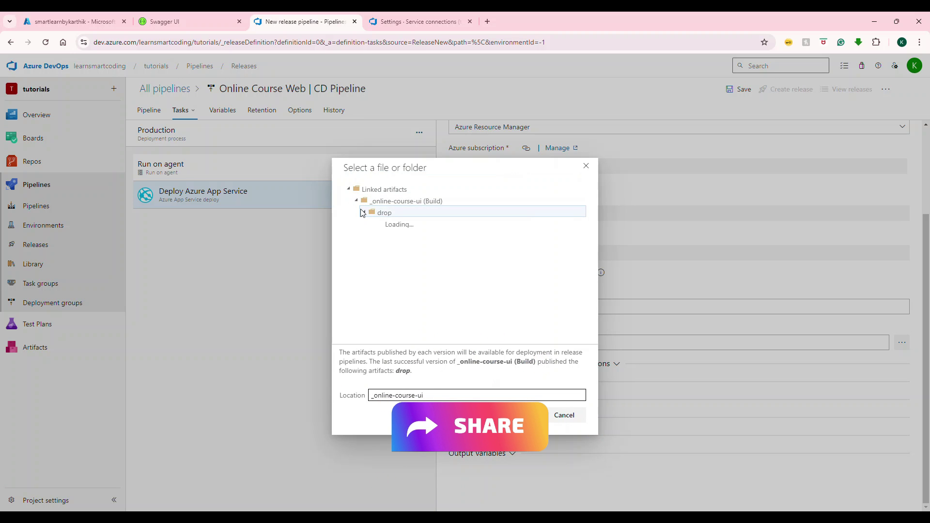
{"action": "left_click", "coordinate": [390, 215]}
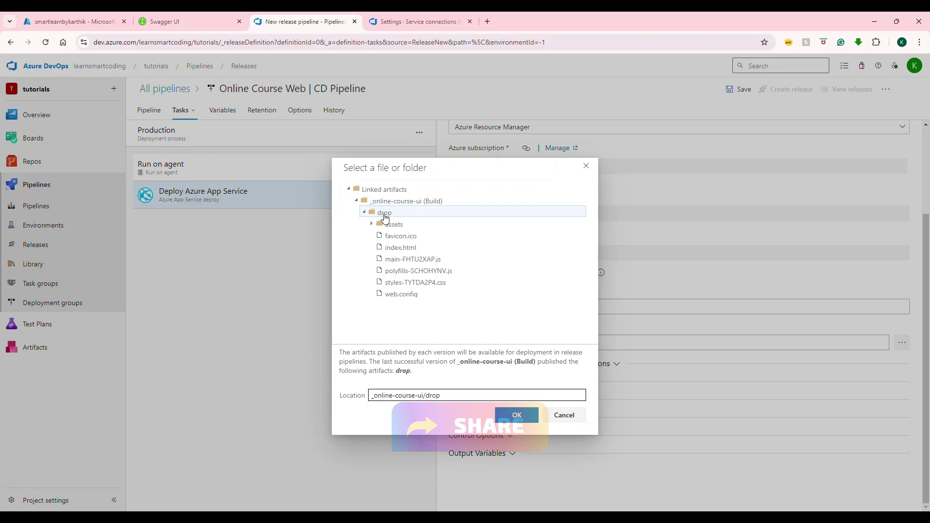
{"action": "left_click", "coordinate": [508, 416]}
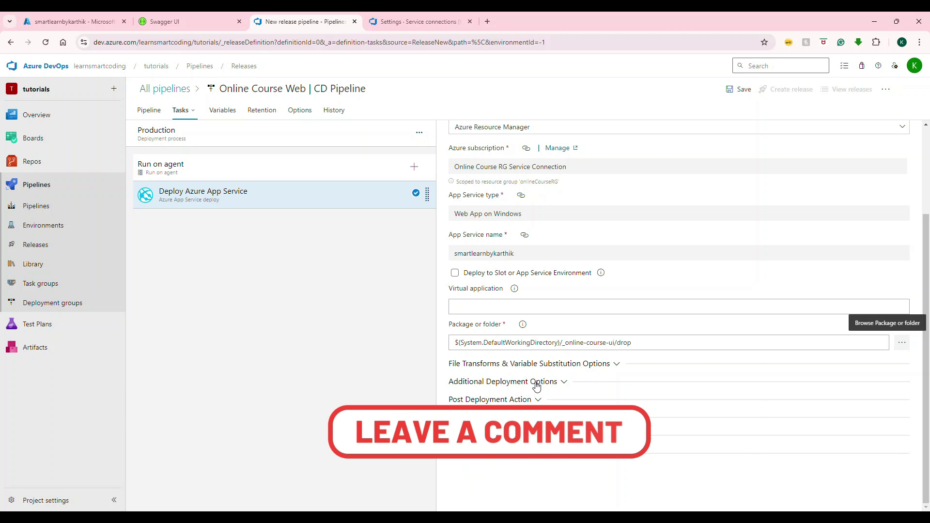
{"action": "scroll", "coordinate": [480, 313], "scroll_direction": "up", "scroll_amount": 3}
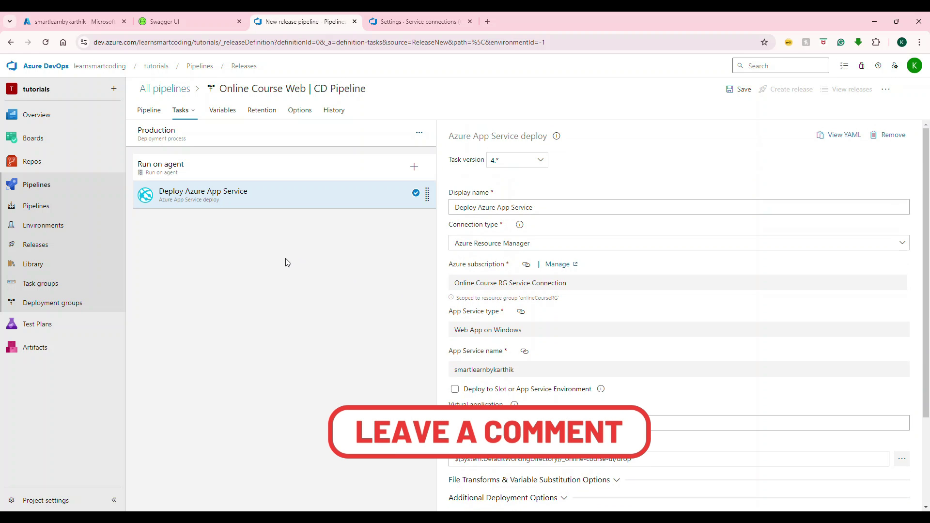
{"action": "left_click", "coordinate": [253, 170]}
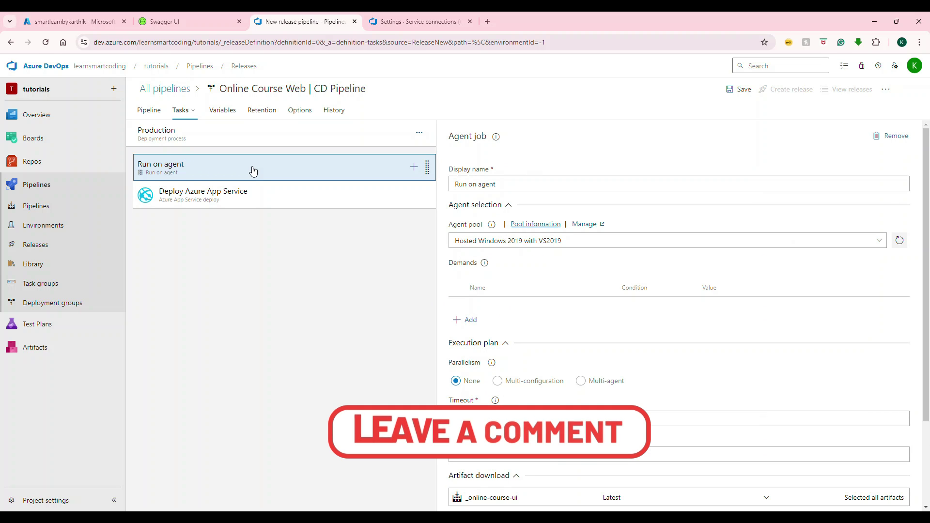
Enable pre-deployment approvals for the Production stage and add the stage owner's account as approver
{"action": "left_click", "coordinate": [151, 112]}
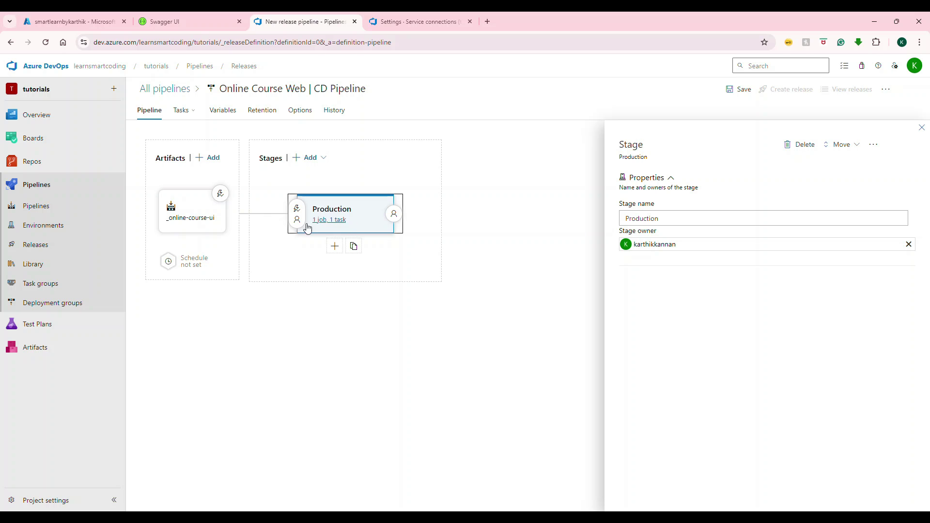
{"action": "left_click", "coordinate": [297, 213]}
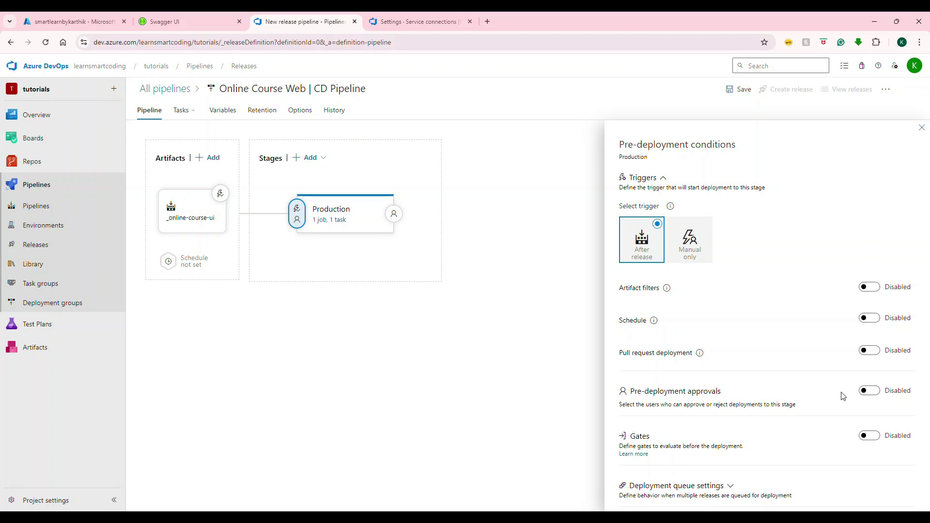
{"action": "left_click", "coordinate": [870, 390]}
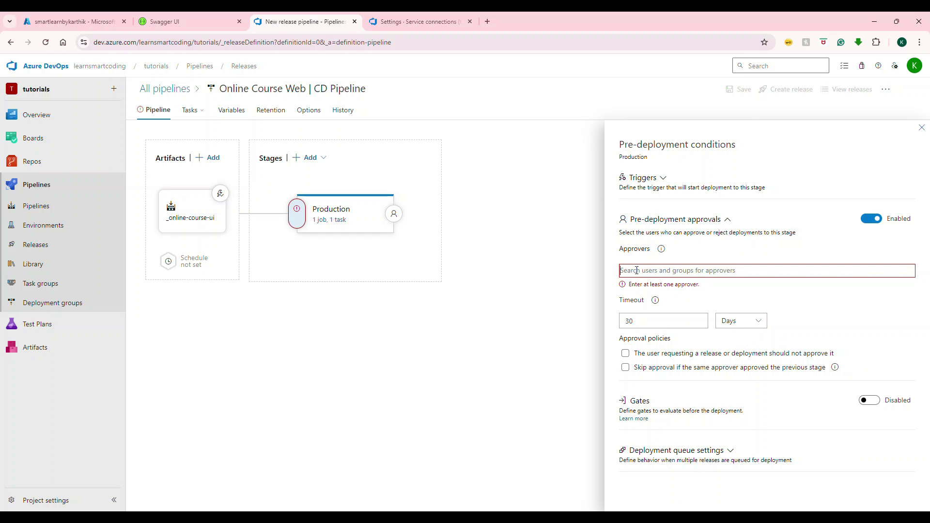
{"action": "type", "text": "lea"}
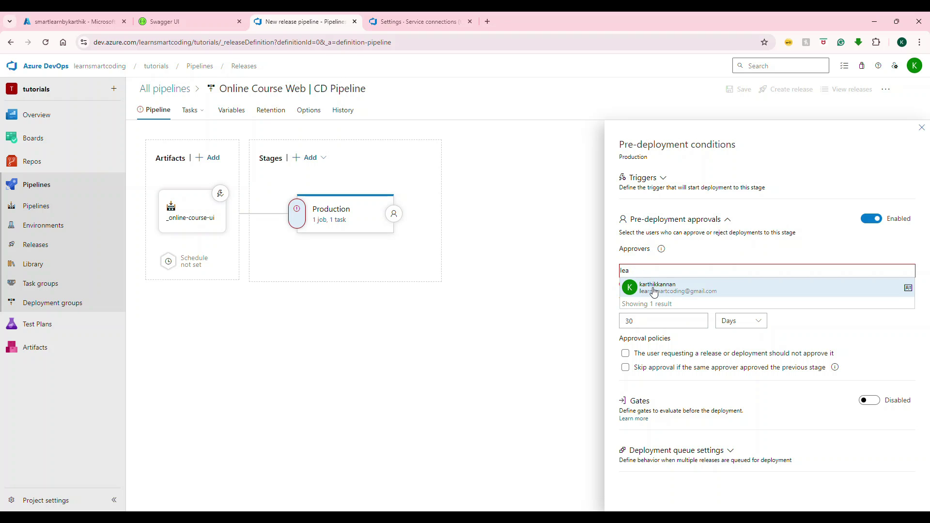
{"action": "left_click", "coordinate": [654, 291]}
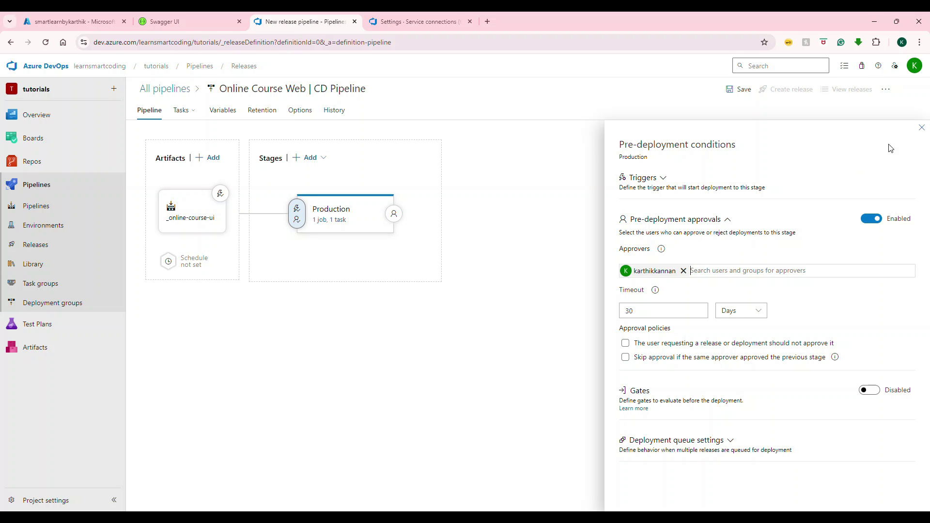
{"action": "left_click", "coordinate": [921, 128]}
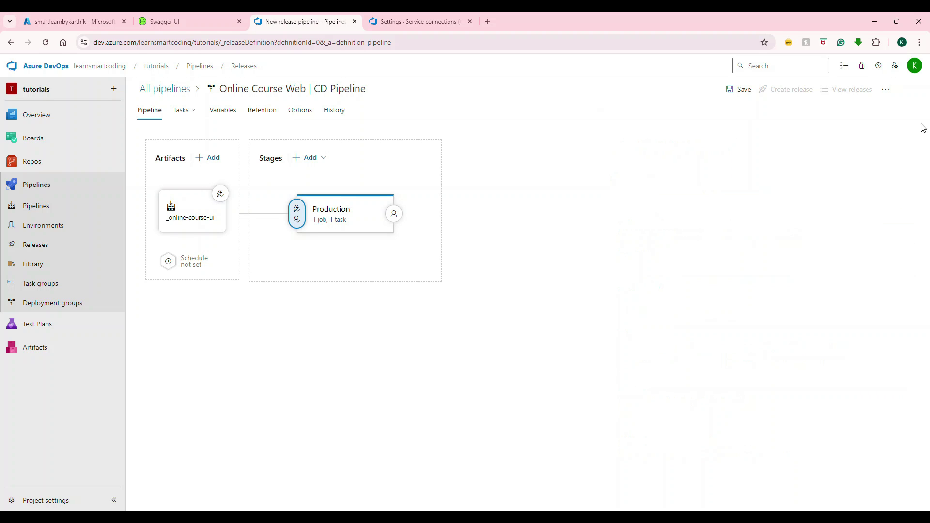
Review the trigger options in the Production stage's pre-deployment conditions
{"action": "left_click", "coordinate": [297, 208]}
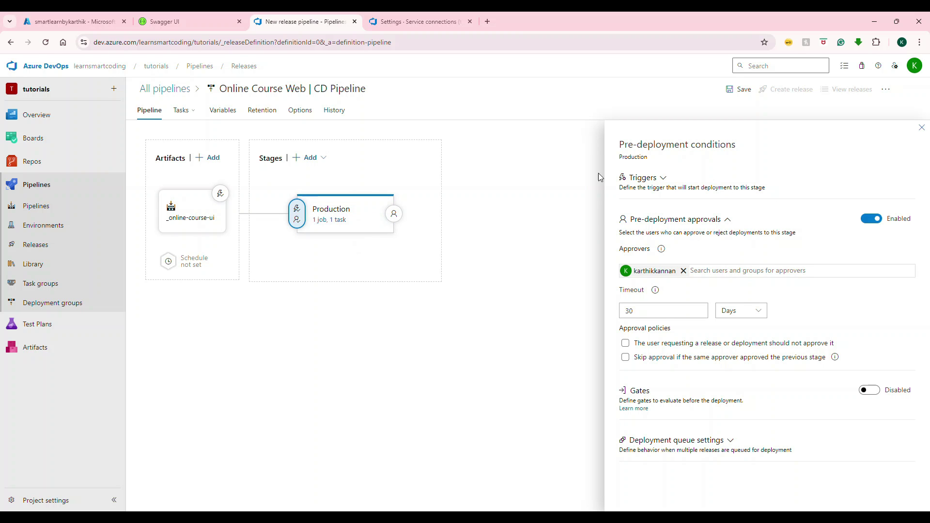
{"action": "left_click", "coordinate": [664, 179]}
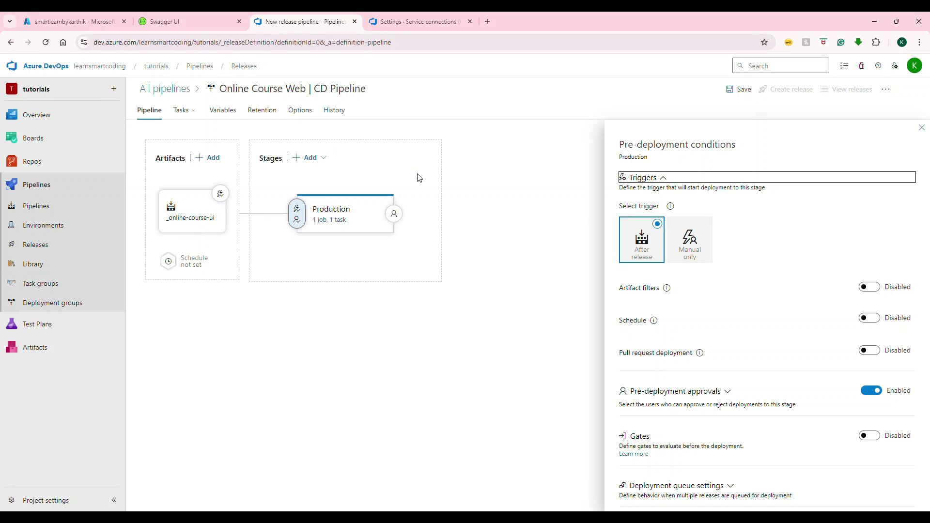
{"action": "left_click", "coordinate": [923, 130]}
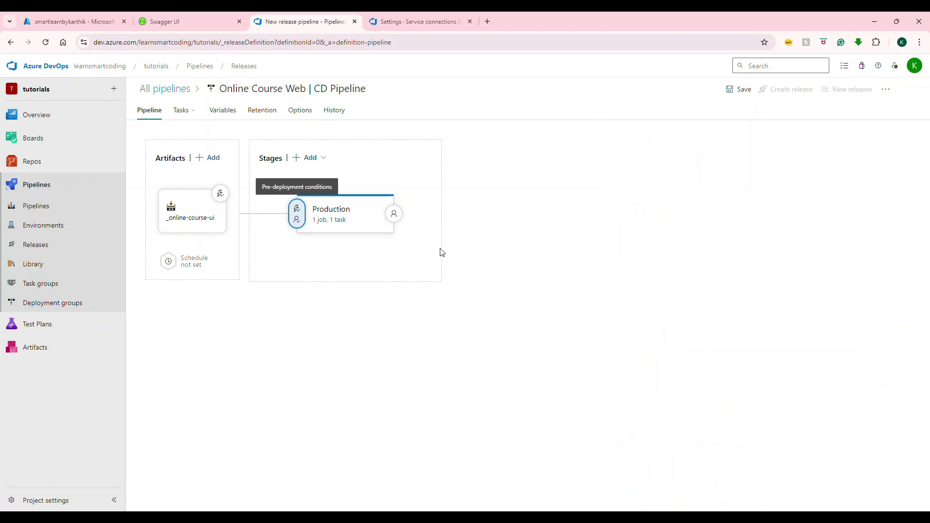
Save the release pipeline in a new folder named \Online Course App
{"action": "left_click", "coordinate": [743, 97]}
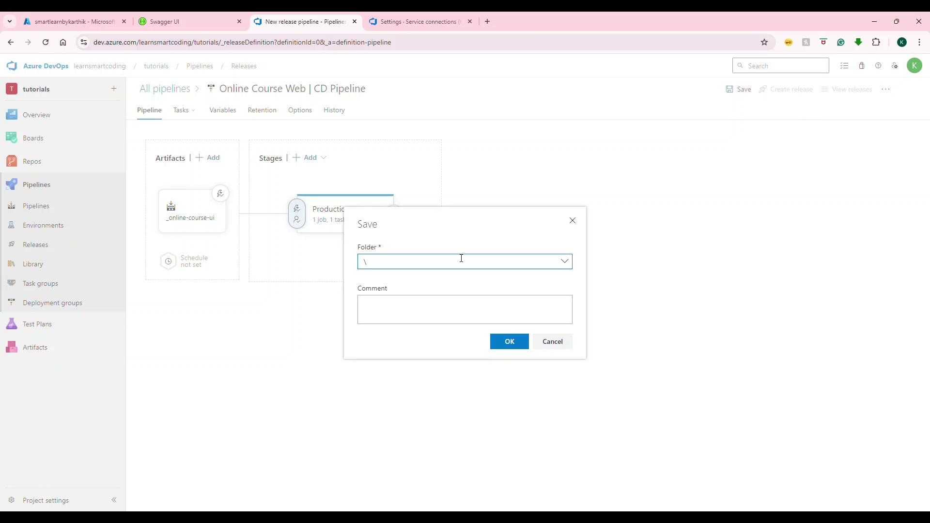
{"action": "type", "text": "Online Course App"}
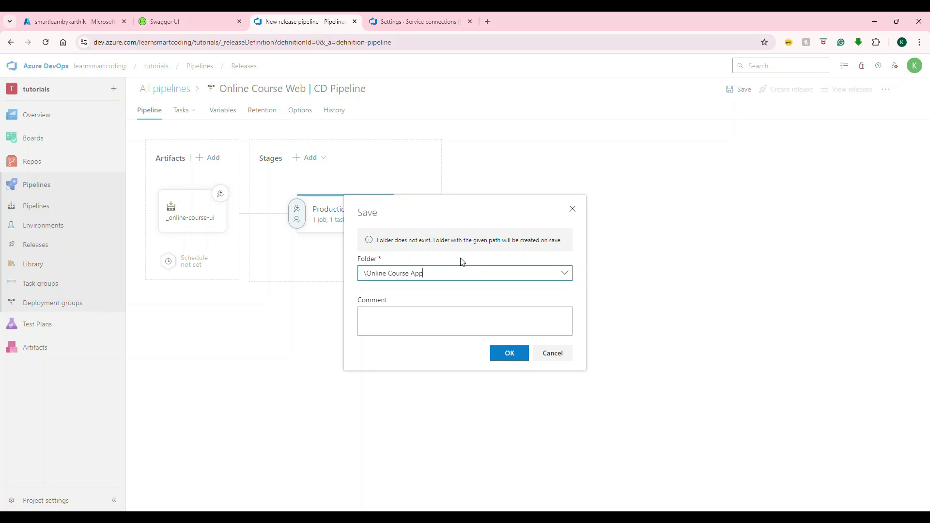
{"action": "left_click", "coordinate": [523, 357]}
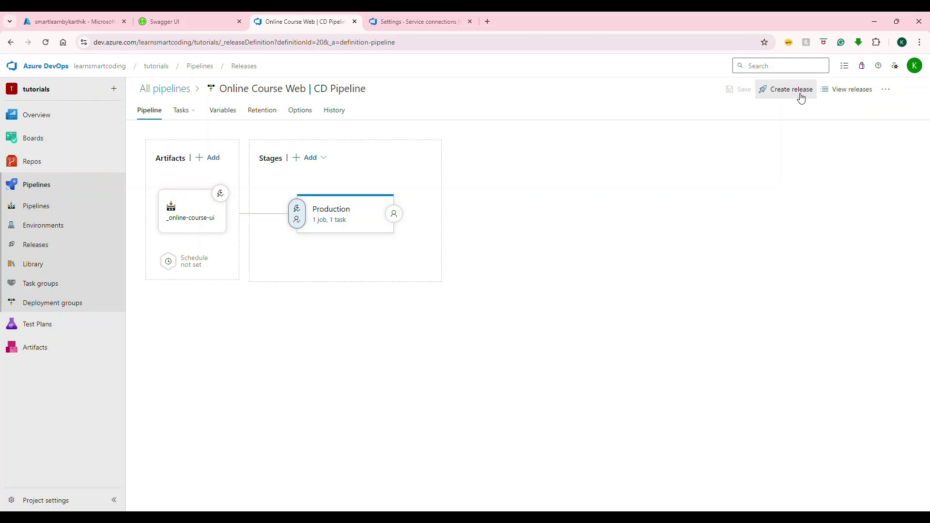
Create a release from the pipeline with the Production stage's trigger changed from automated to manual, using artifact version 20240822.2
{"action": "left_click", "coordinate": [801, 97]}
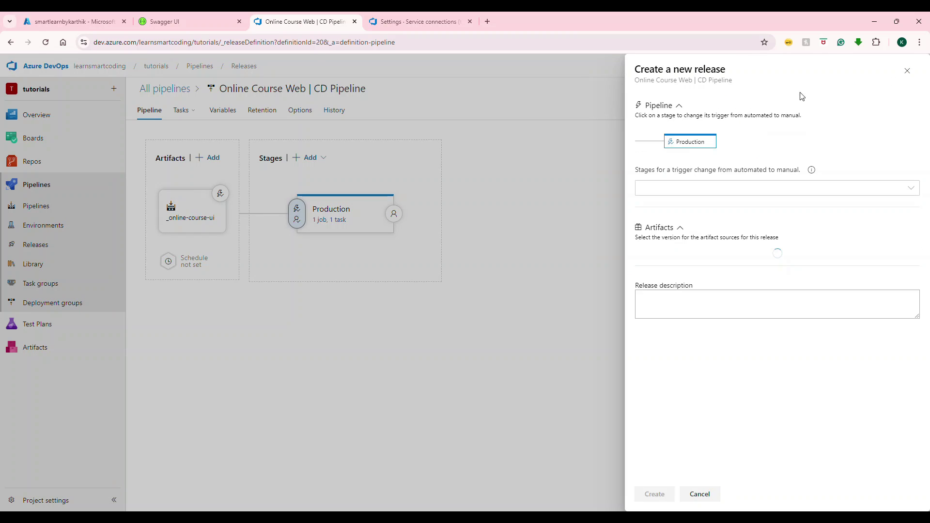
{"action": "left_click", "coordinate": [741, 190]}
{"action": "left_click", "coordinate": [724, 208]}
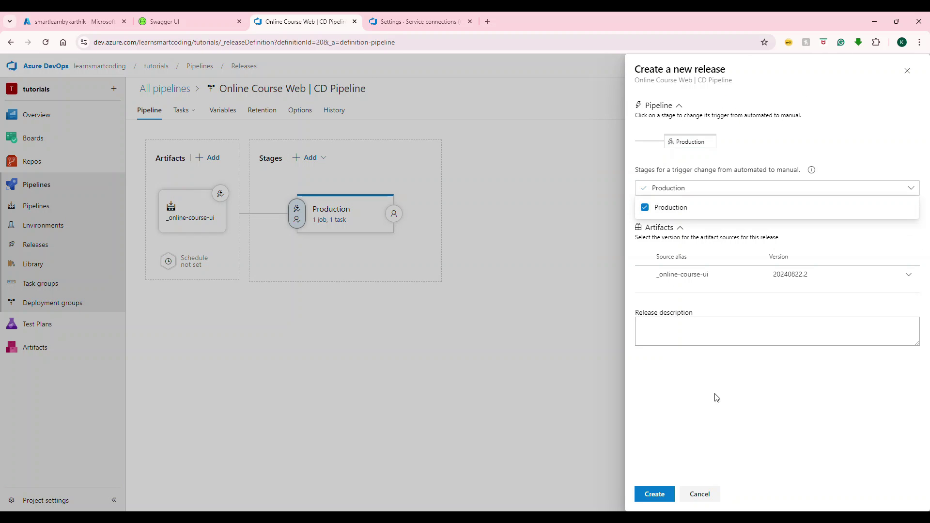
{"action": "left_click", "coordinate": [671, 495]}
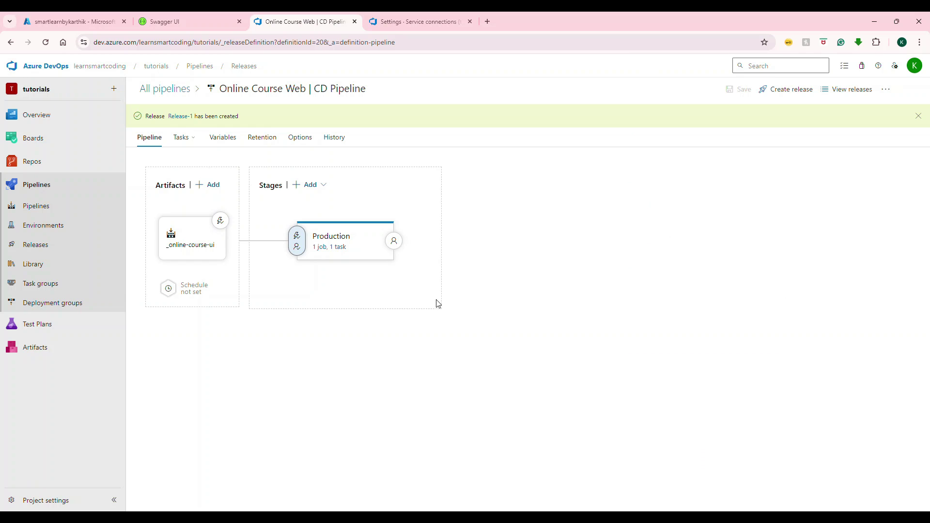
Open Release-1, deploy it to the Production stage and approve the pre-deployment approval
{"action": "left_click", "coordinate": [177, 118]}
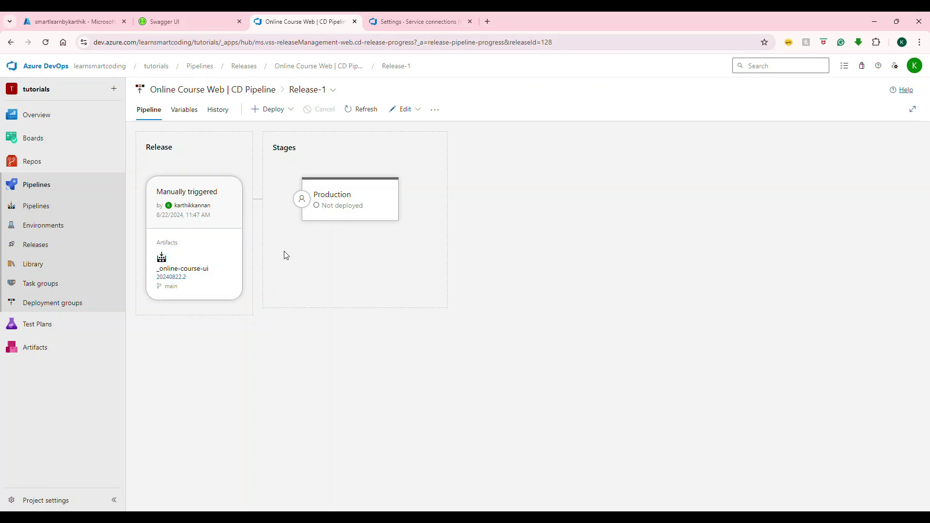
{"action": "left_click", "coordinate": [327, 236]}
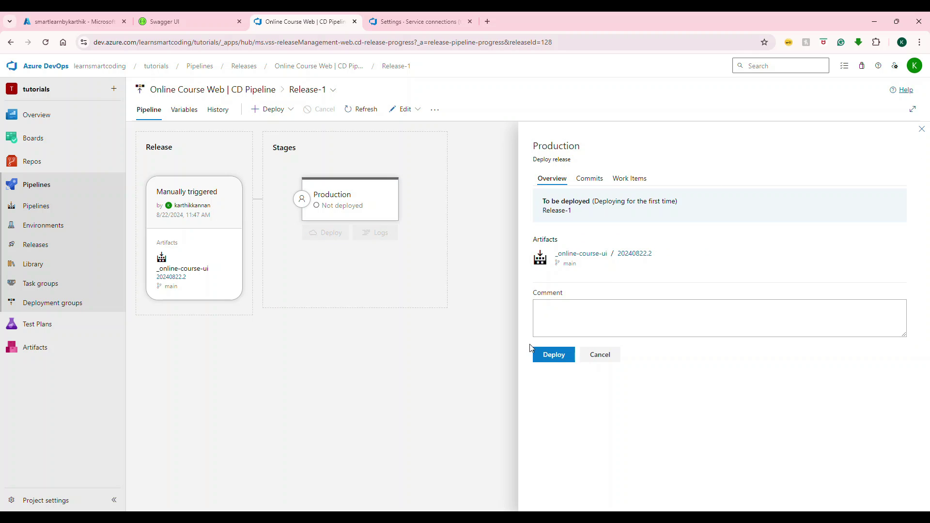
{"action": "left_click", "coordinate": [546, 358]}
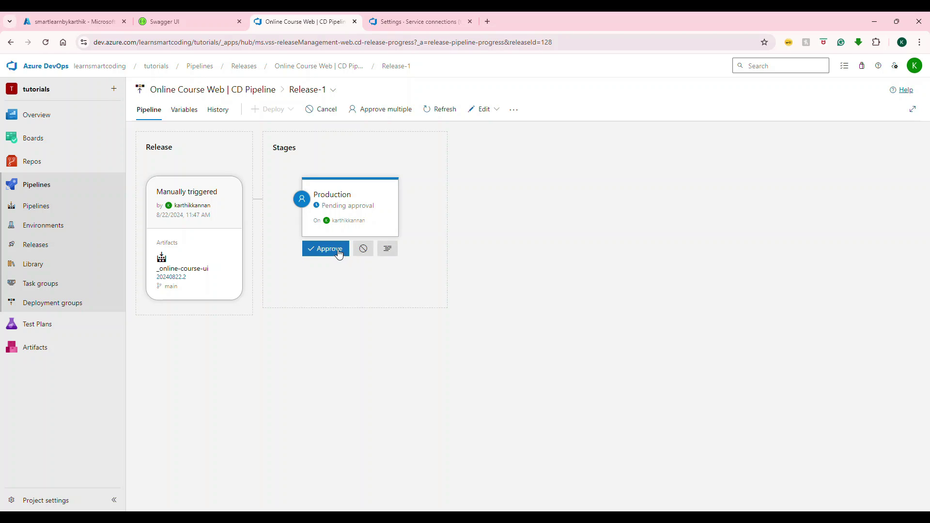
{"action": "left_click", "coordinate": [325, 249]}
{"action": "left_click", "coordinate": [592, 343]}
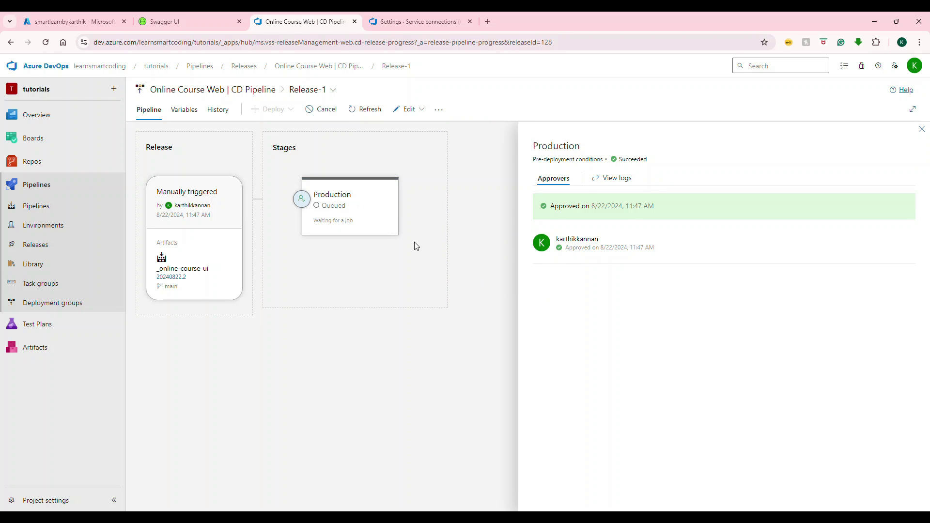
Follow the Production deployment logs and check the target web app's overview in the Azure portal meanwhile
{"action": "left_click", "coordinate": [379, 250]}
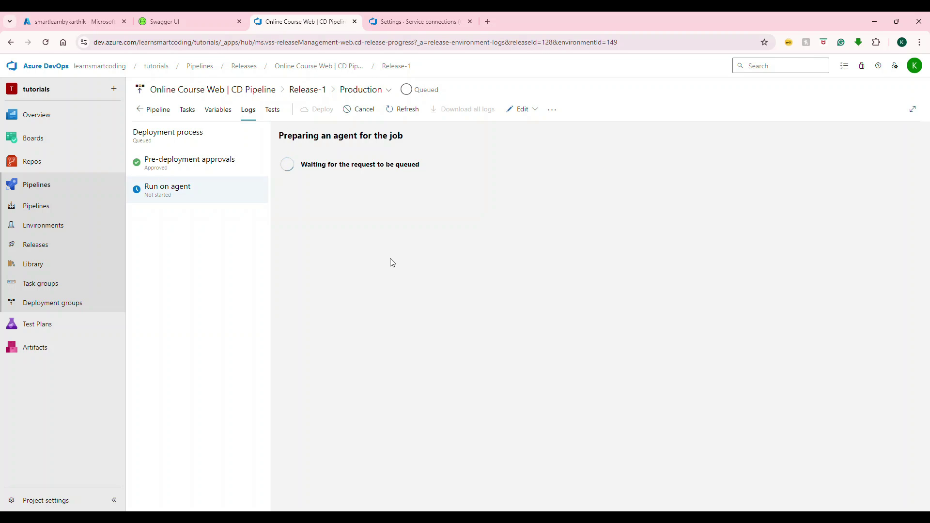
{"action": "left_click", "coordinate": [74, 22]}
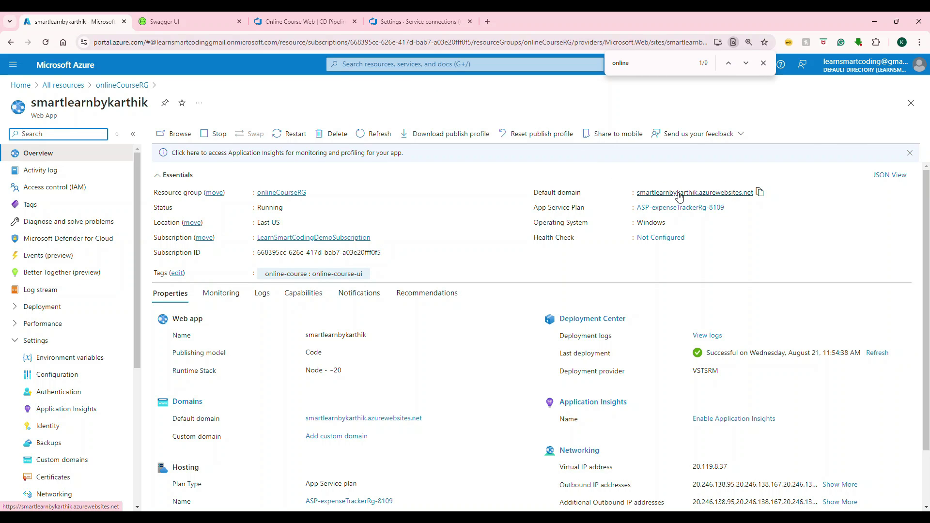
{"action": "left_click", "coordinate": [184, 21]}
{"action": "left_click", "coordinate": [318, 19]}
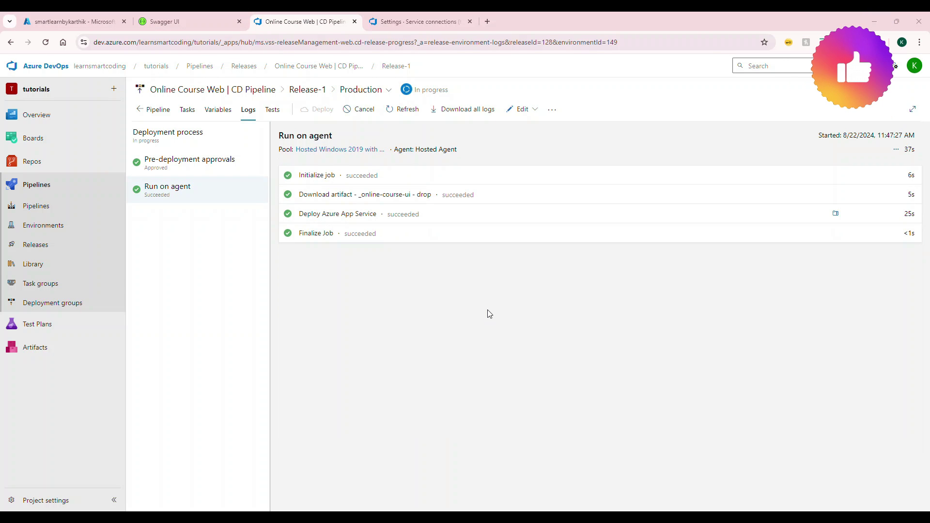
Open the deployed site from the web app's default domain in the Azure portal and test its Category page
{"action": "left_click", "coordinate": [87, 22]}
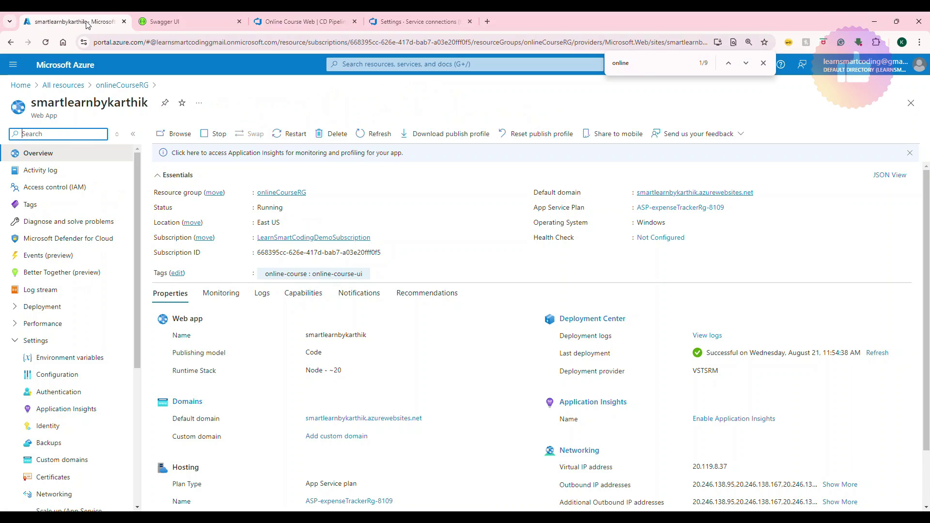
{"action": "left_click", "coordinate": [704, 194]}
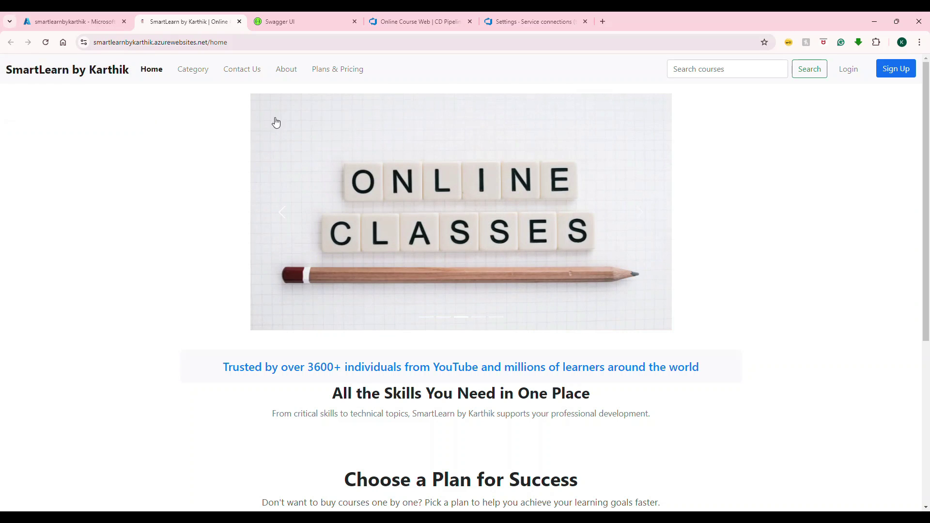
{"action": "left_click", "coordinate": [186, 71]}
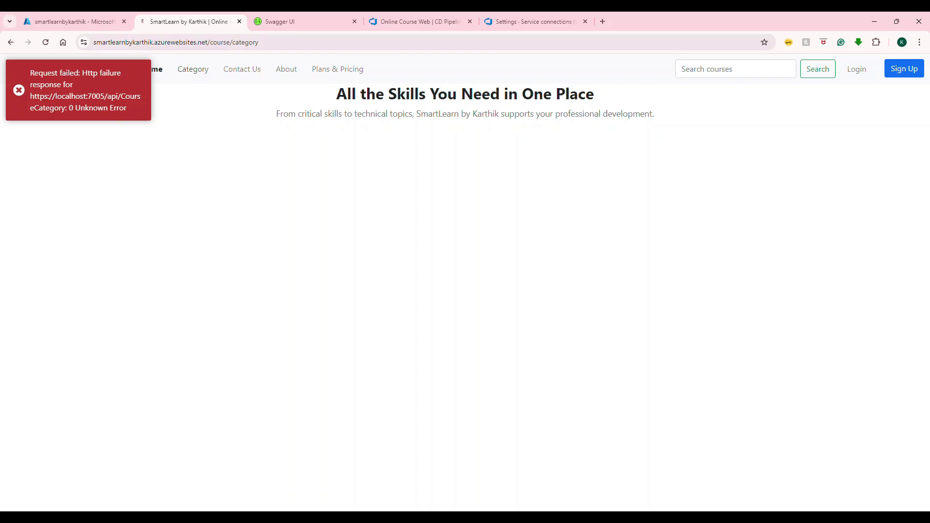
Switch to VS Code and add a fileReplacements entry to angular.json's production configuration, replacing src/environments/environment.ts with src/environments/environment.prod.ts
{"action": "key", "text": "alt+Tab"}
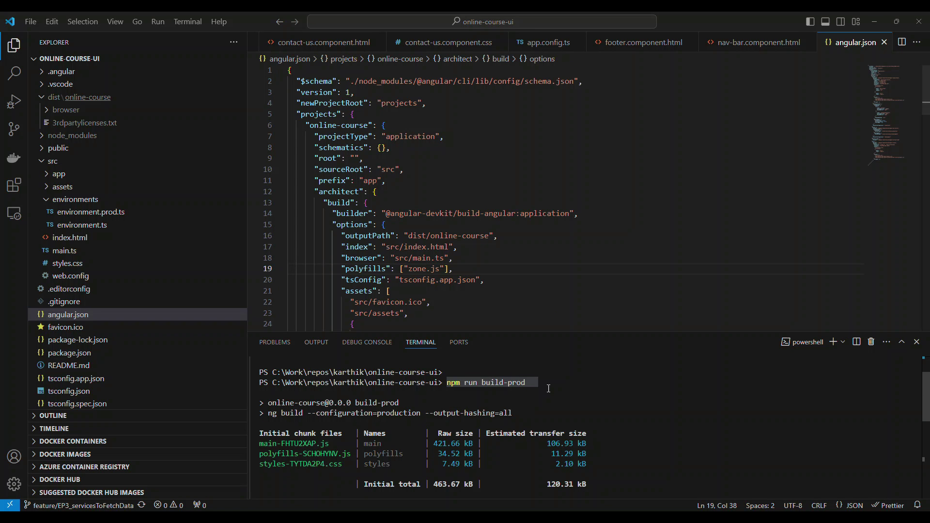
{"action": "scroll", "coordinate": [553, 318], "scroll_direction": "down", "scroll_amount": 1}
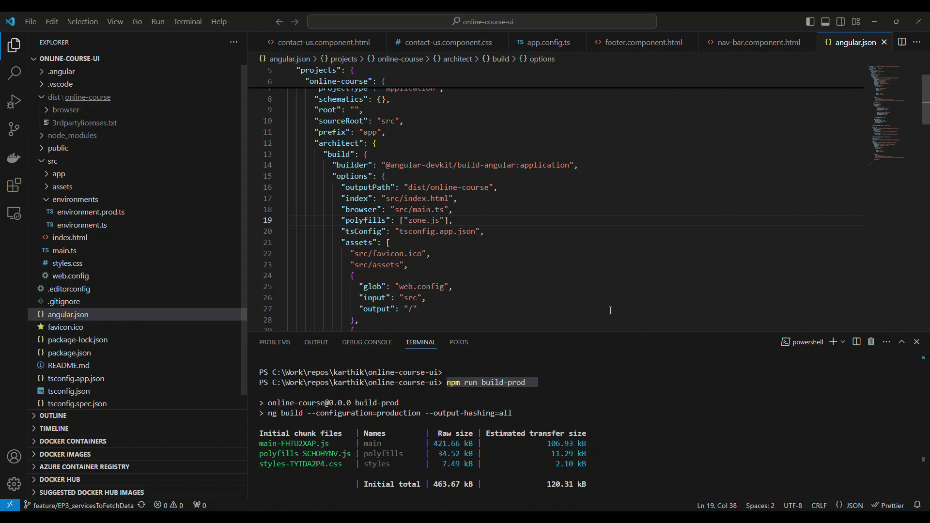
{"action": "left_click_drag", "start_coordinate": [601, 332], "coordinate": [603, 419]}
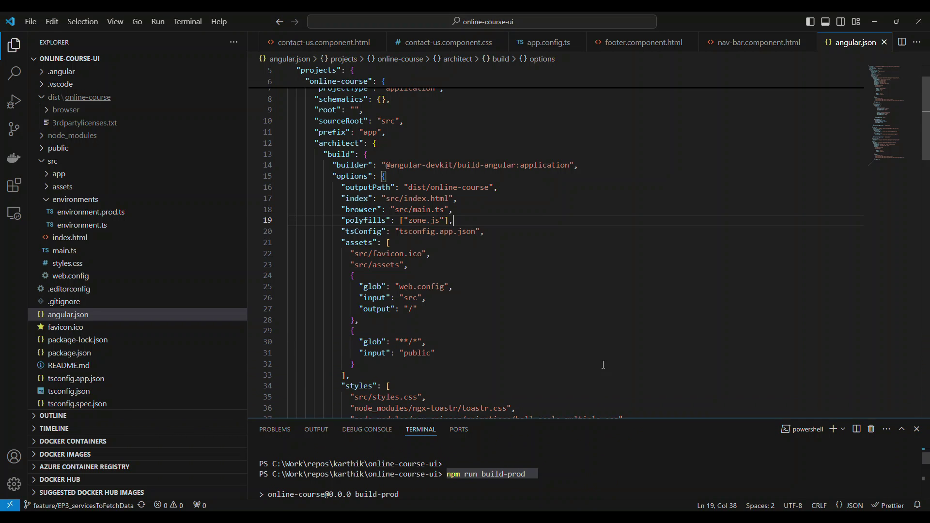
{"action": "left_click", "coordinate": [633, 175]}
{"action": "scroll", "coordinate": [633, 177], "scroll_direction": "down", "scroll_amount": 9}
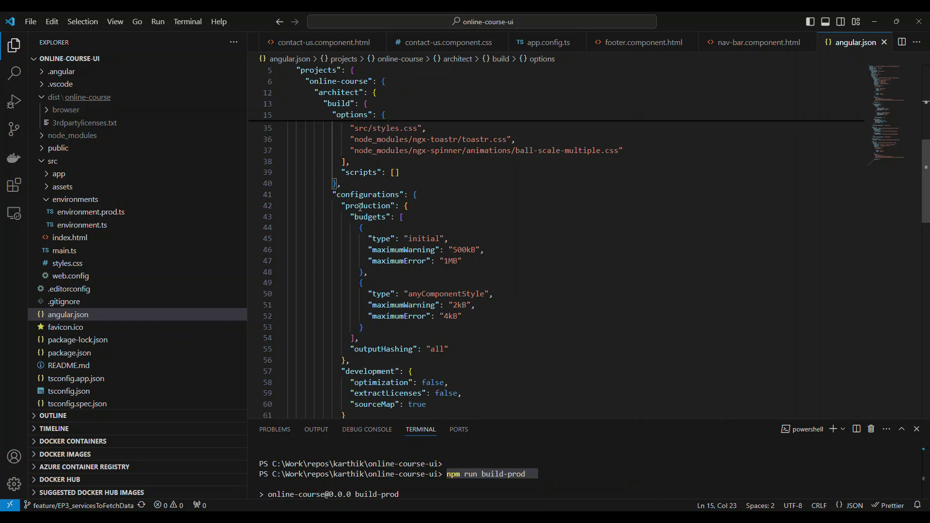
{"action": "double_click", "coordinate": [360, 206]}
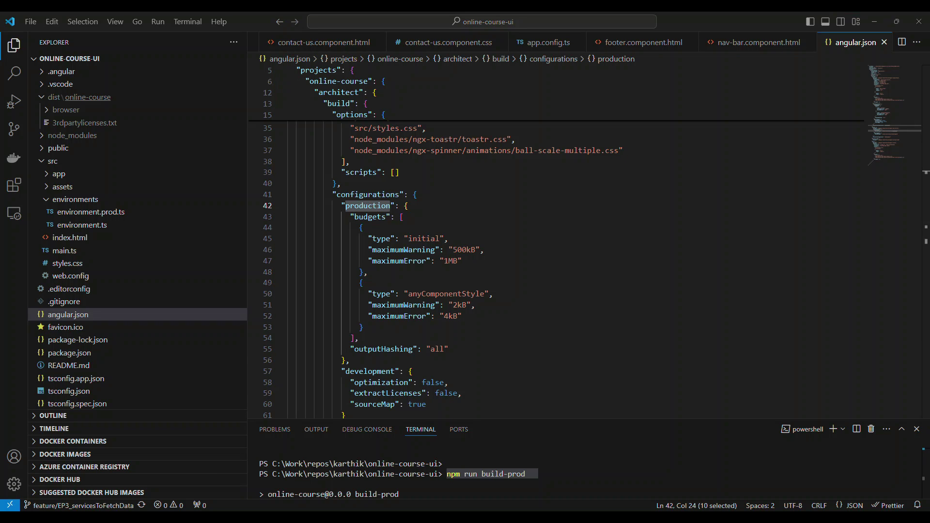
{"action": "left_click", "coordinate": [422, 209]}
{"action": "type", "text": "\"fileReplacements\": [ { \"replace\": \"src/environments/environment.ts\", \"with\": \"src/environments/environment.prod.ts\" } ],"}
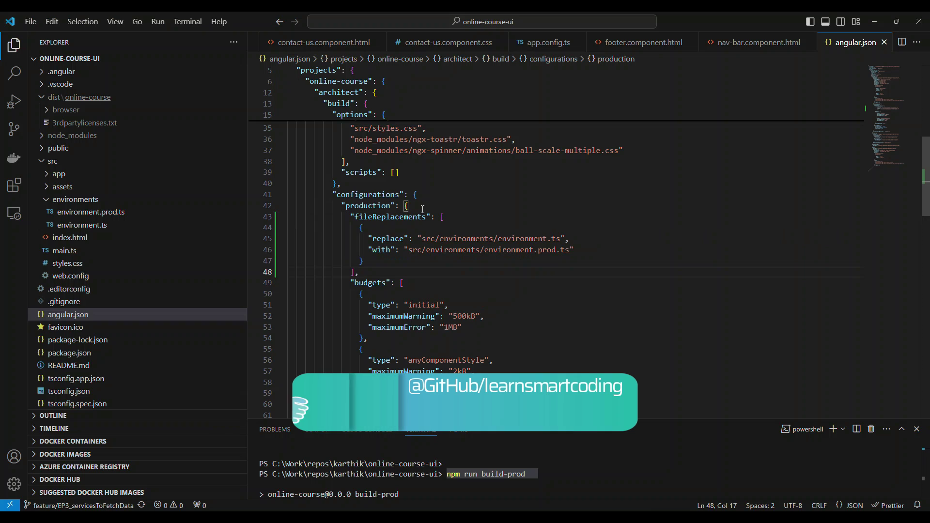
{"action": "left_click_drag", "start_coordinate": [381, 238], "coordinate": [577, 259]}
{"action": "left_click", "coordinate": [442, 223]}
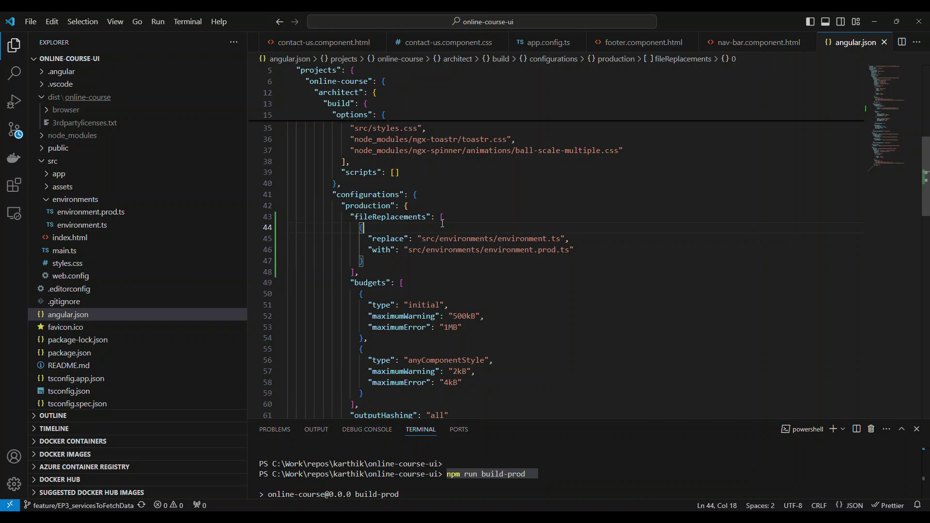
Commit the angular.json change with the message "updated angular config" and sync the feature/EP3_servicesToFetchData branch with the remote
{"action": "left_click", "coordinate": [15, 130]}
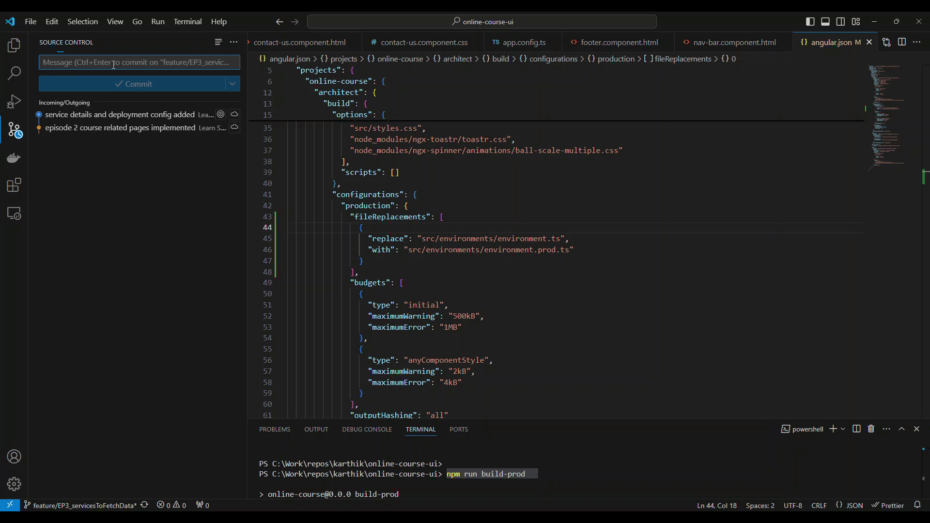
{"action": "type", "text": "updated angular config"}
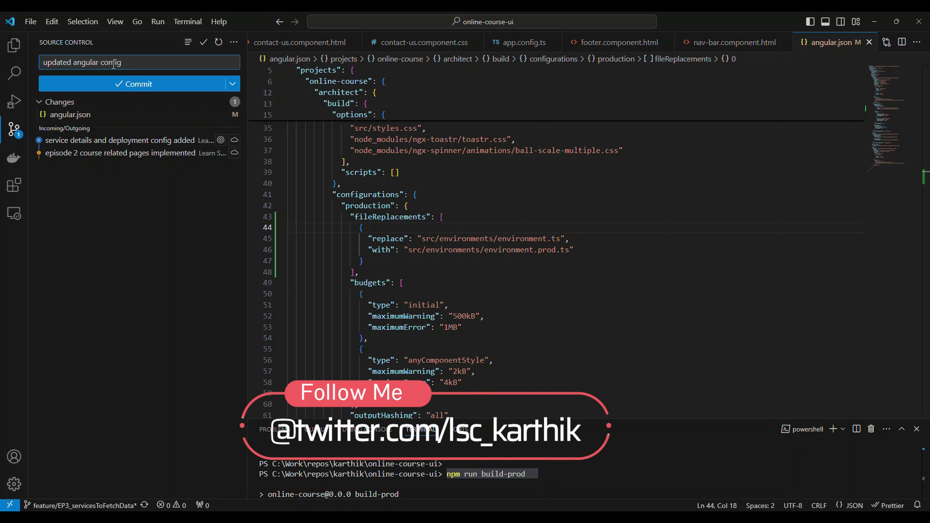
{"action": "left_click", "coordinate": [129, 88]}
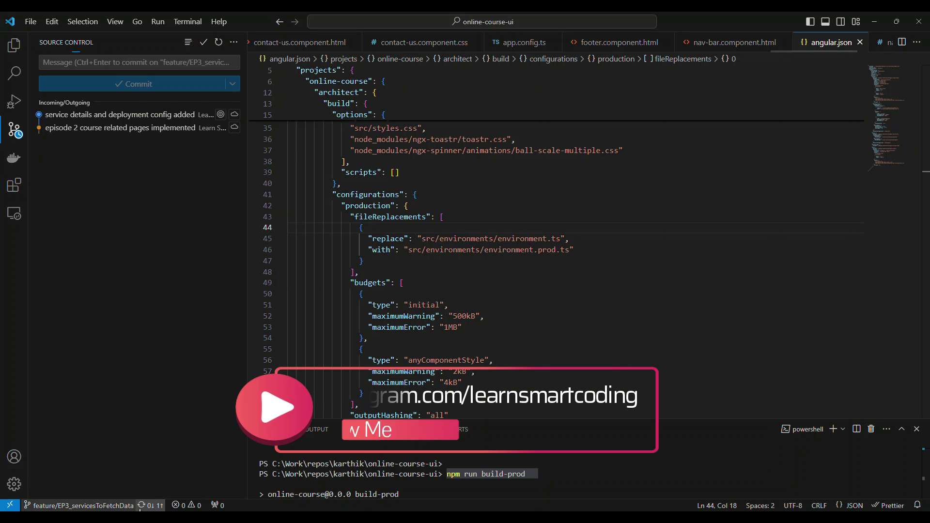
{"action": "left_click", "coordinate": [150, 505]}
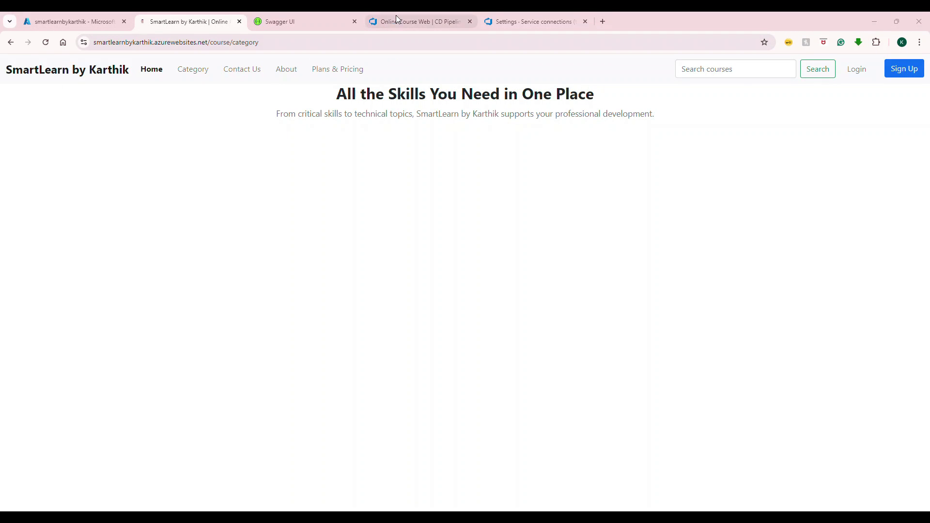
In Azure DevOps, create an online-course-ui pull request from feature/EP3_servicesToFetchData into main and complete it with a no-fast-forward merge
{"action": "left_click", "coordinate": [396, 19]}
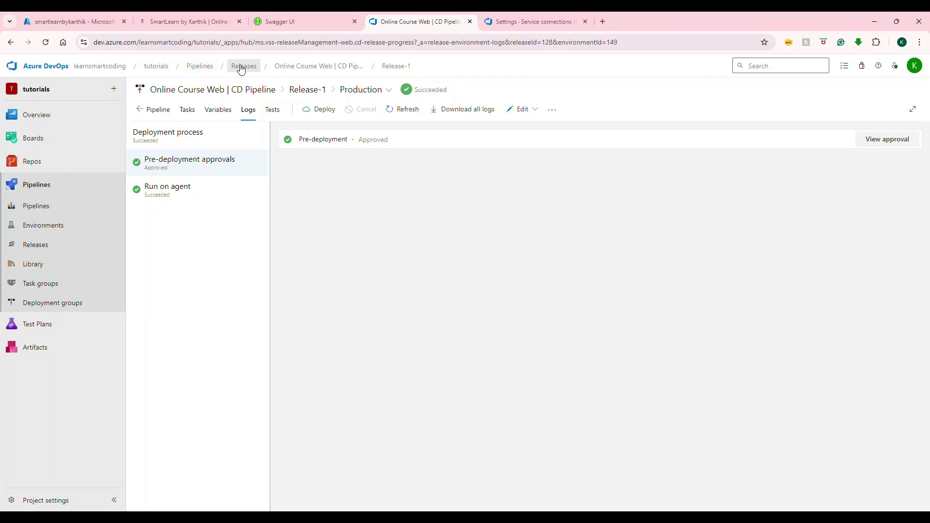
{"action": "left_click", "coordinate": [40, 189]}
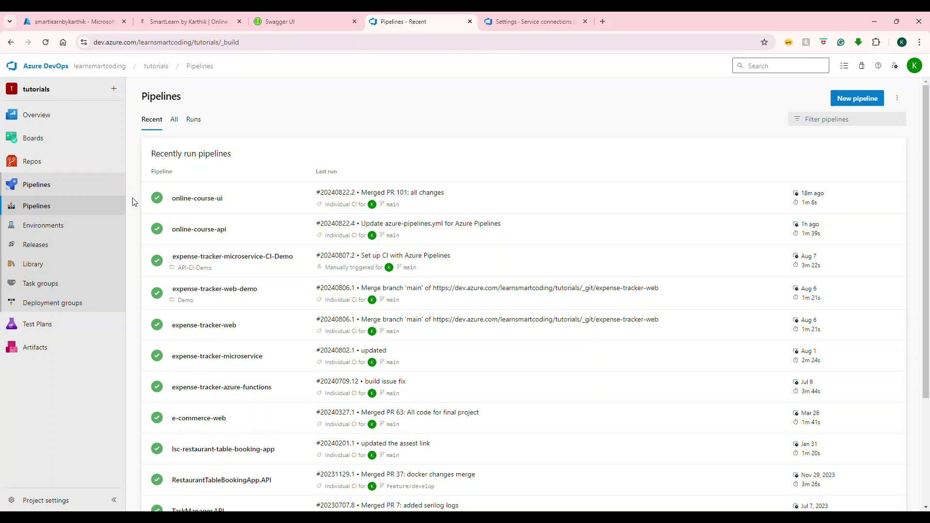
{"action": "left_click", "coordinate": [233, 212]}
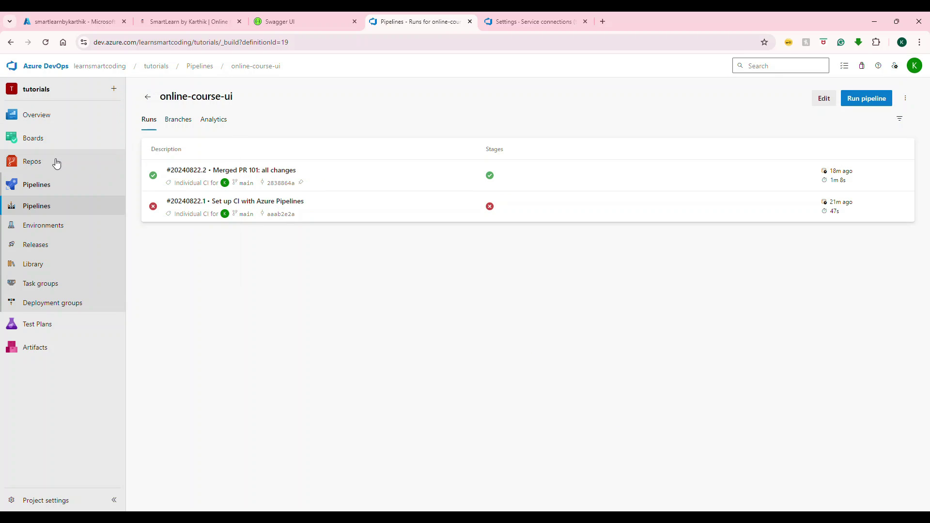
{"action": "left_click", "coordinate": [55, 162]}
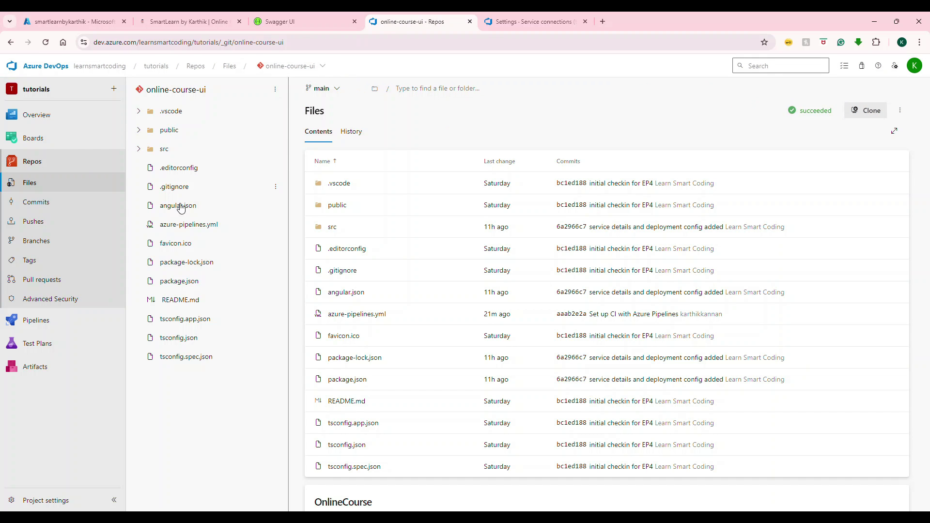
{"action": "left_click", "coordinate": [78, 287]}
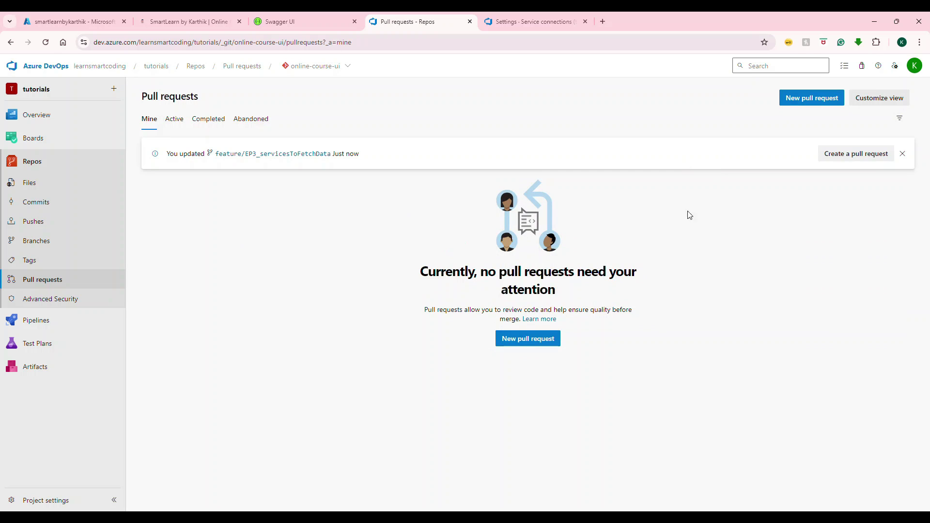
{"action": "left_click", "coordinate": [855, 155]}
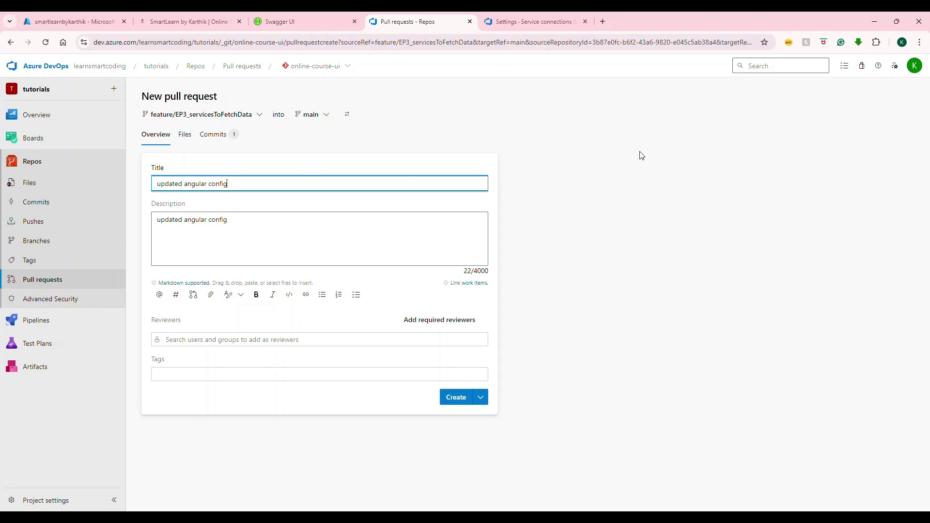
{"action": "left_click", "coordinate": [465, 447]}
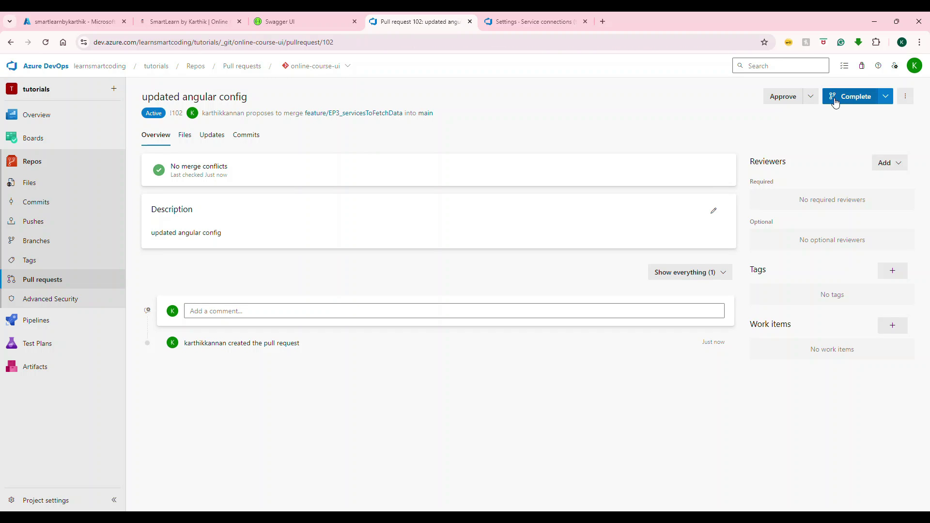
{"action": "left_click", "coordinate": [835, 99]}
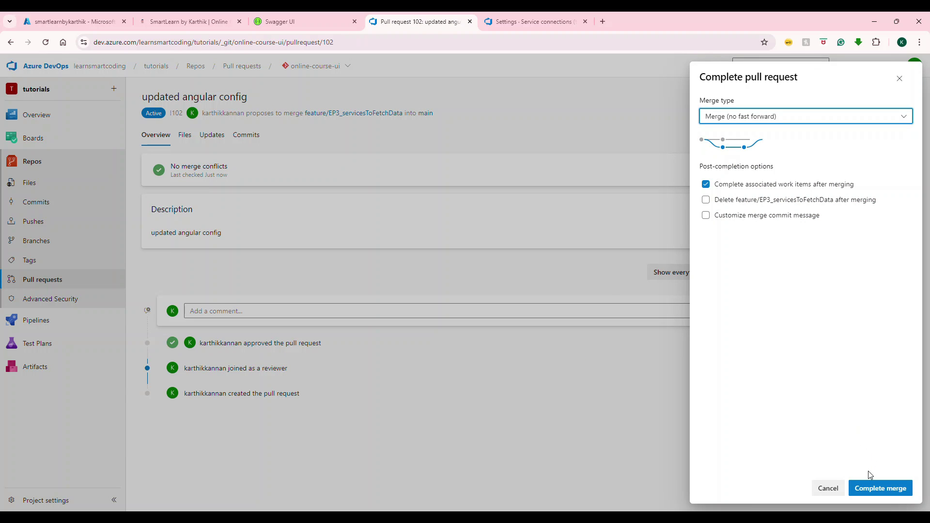
{"action": "left_click", "coordinate": [862, 488]}
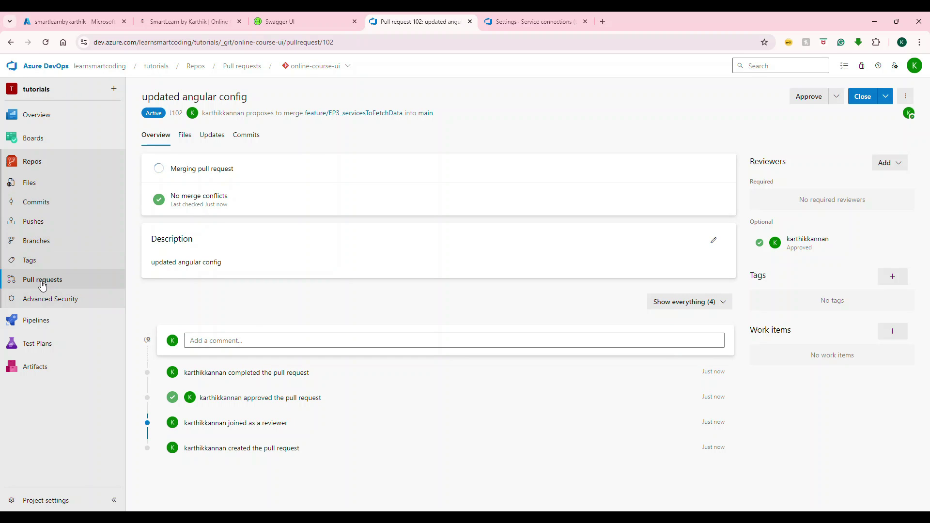
Open the job logs of the online-course-ui pipeline run triggered by merged PR 102
{"action": "left_click", "coordinate": [37, 319]}
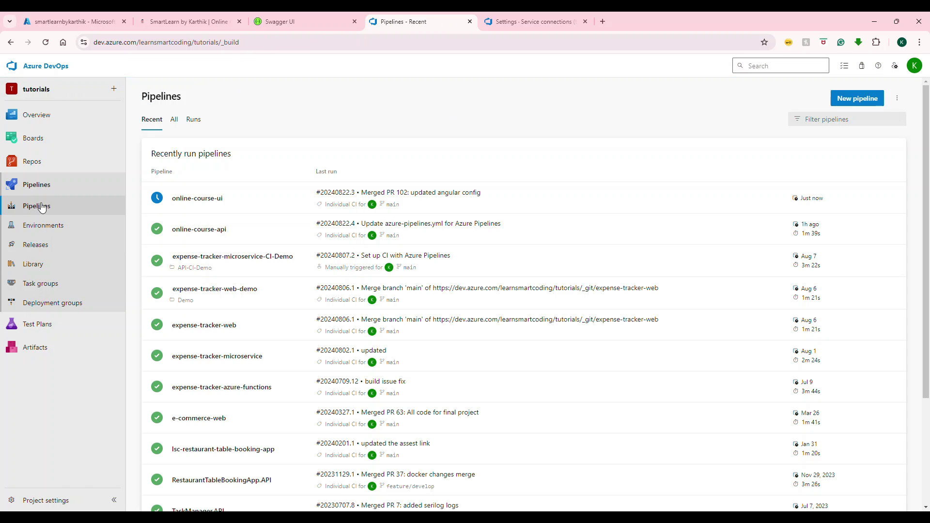
{"action": "left_click", "coordinate": [260, 201]}
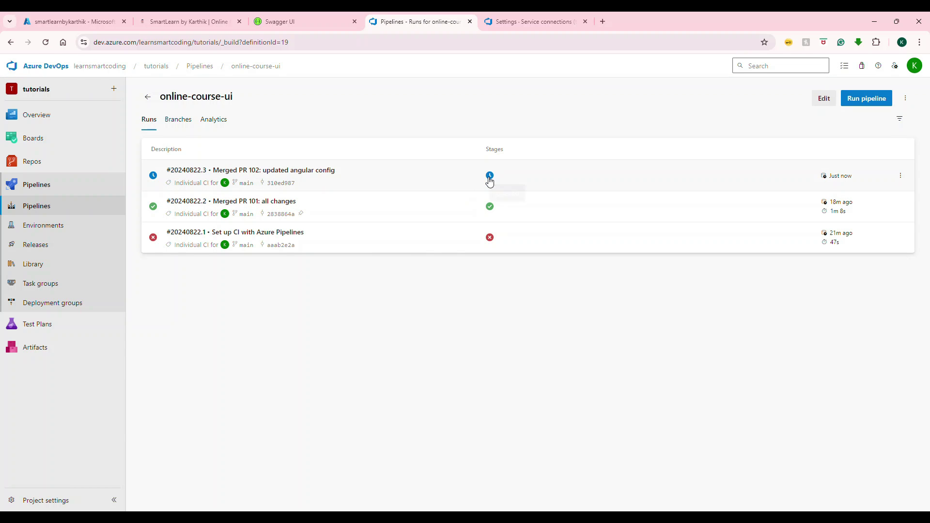
{"action": "left_click", "coordinate": [489, 176]}
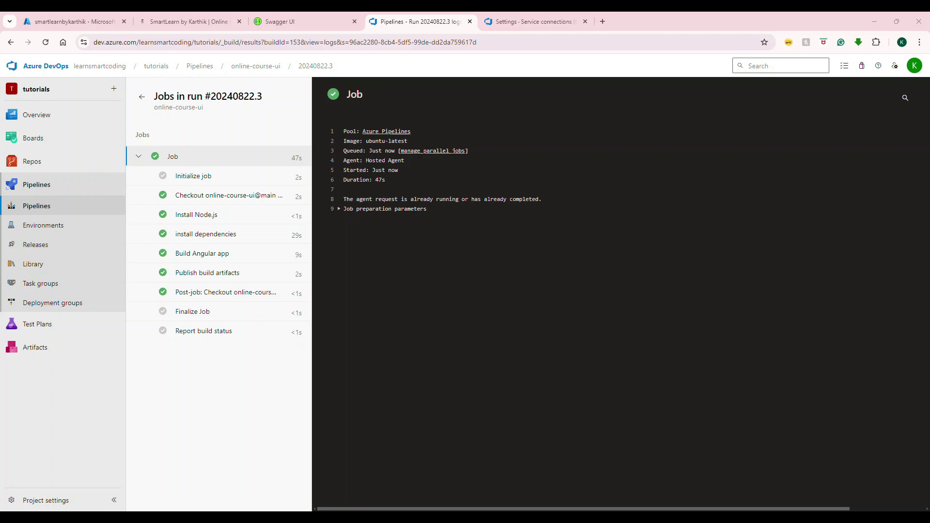
Approve the Production deployment of Release-2 in the Online Course Web CD pipeline and open its deployment logs
{"action": "left_click", "coordinate": [44, 250]}
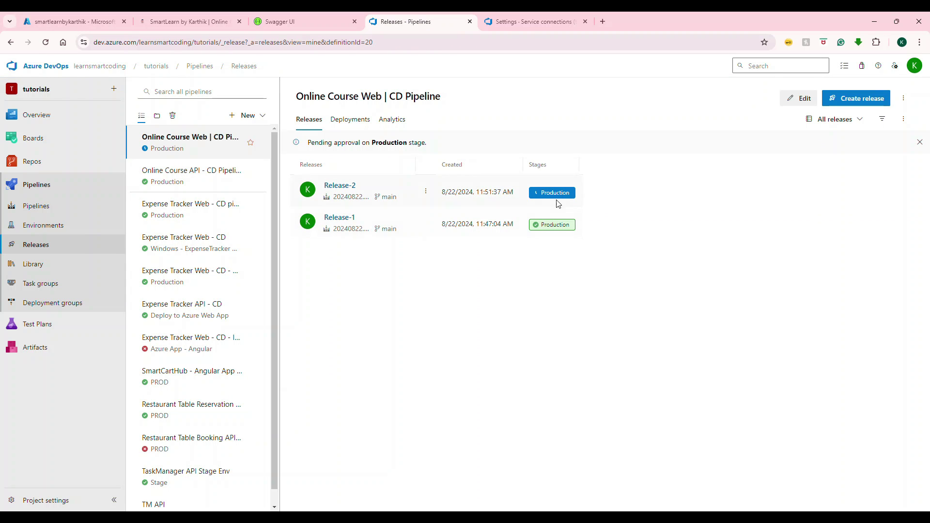
{"action": "left_click", "coordinate": [556, 200]}
{"action": "left_click", "coordinate": [694, 287]}
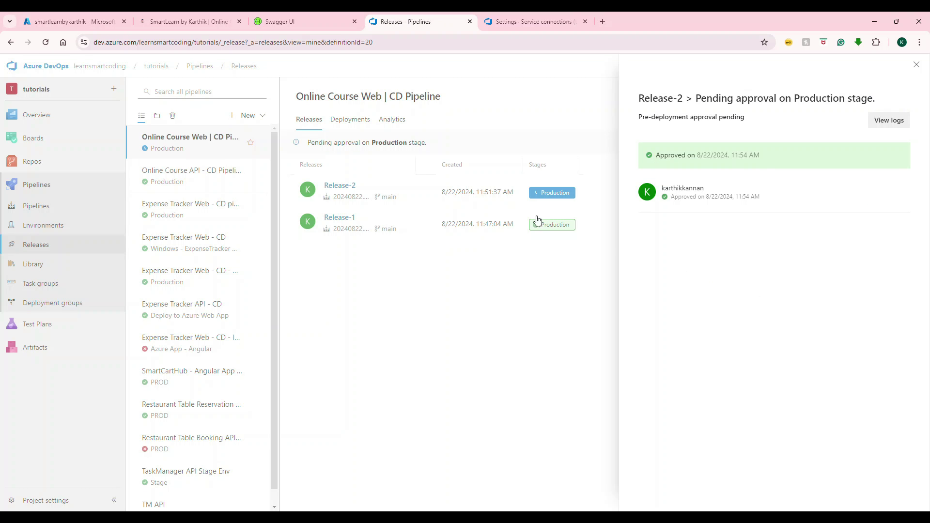
{"action": "left_click", "coordinate": [884, 121]}
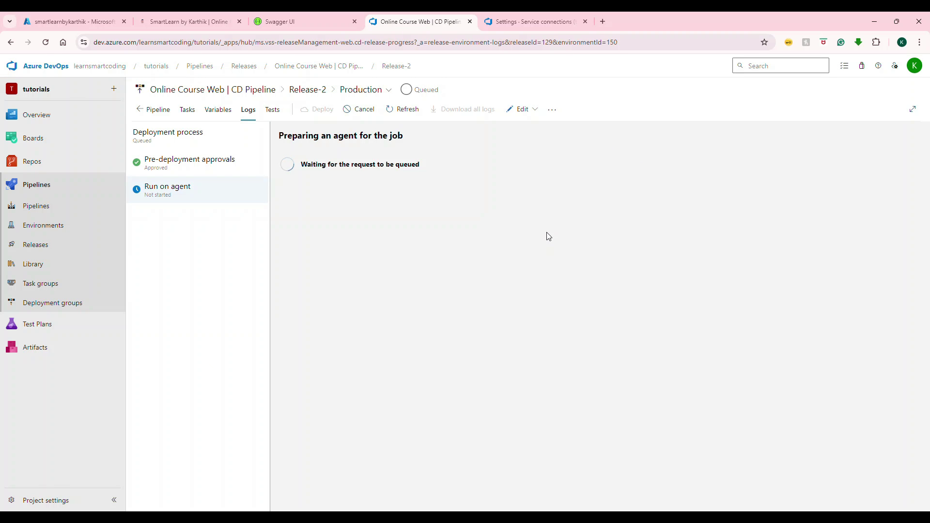
Switch to the deployed site, load its home page and check the course categories section
{"action": "key", "text": "ctrl+2"}
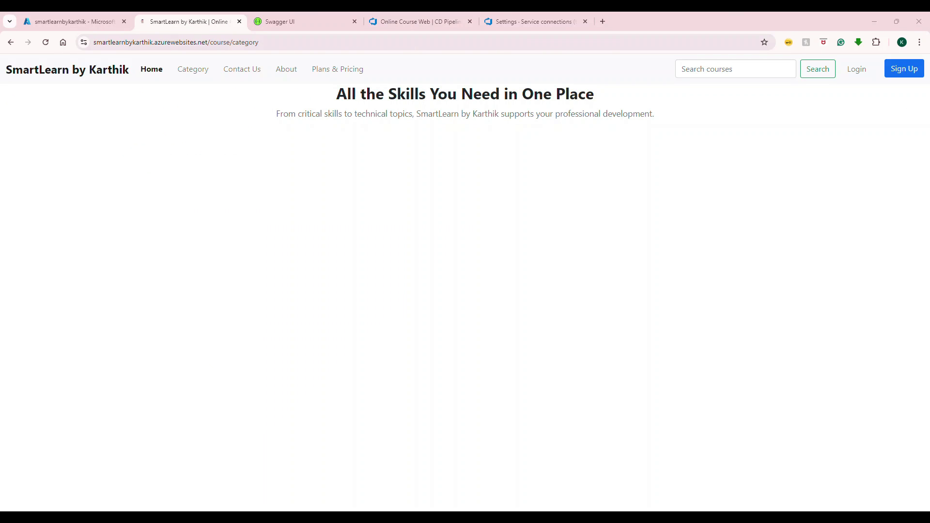
{"action": "left_click", "coordinate": [225, 41]}
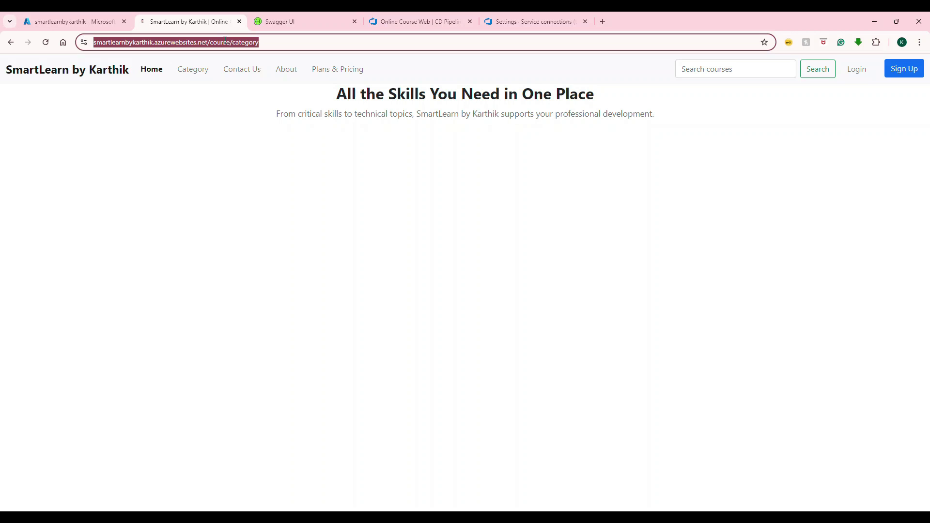
{"action": "key", "text": "Return"}
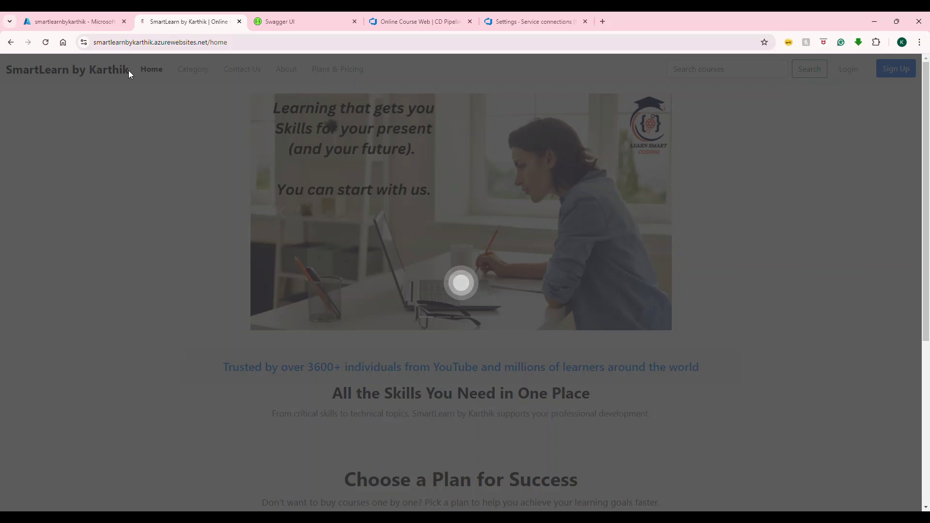
{"action": "scroll", "coordinate": [260, 202], "scroll_direction": "down", "scroll_amount": 2}
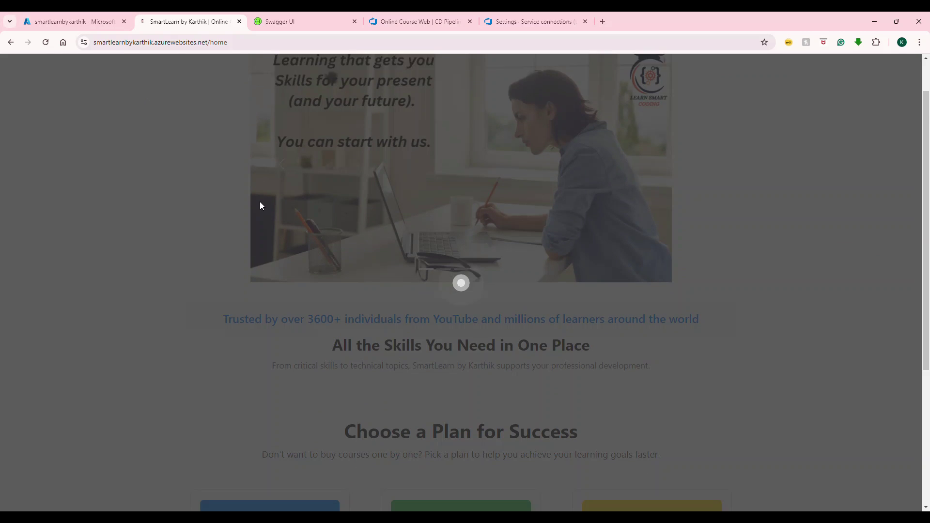
{"action": "scroll", "coordinate": [260, 201], "scroll_direction": "down", "scroll_amount": 1}
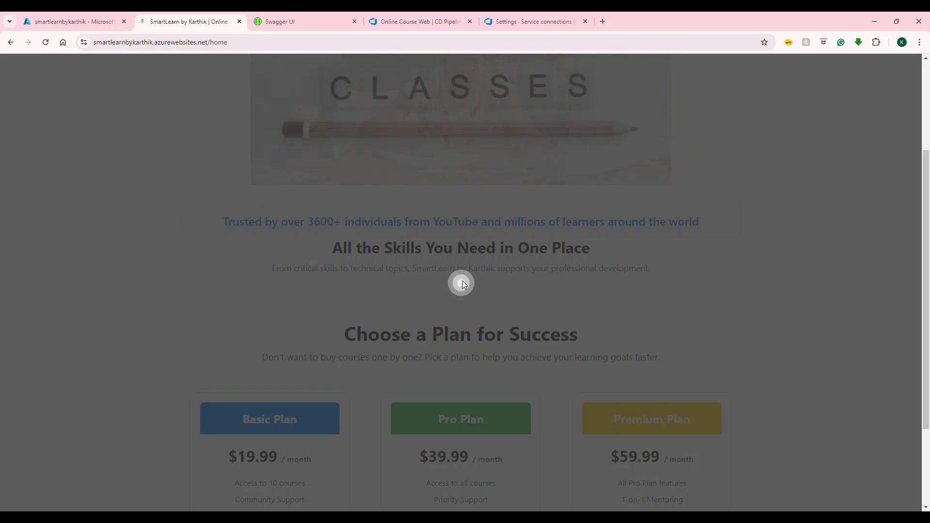
Explore the Data Science category with the browser's developer tools open and inspect the API request's headers and response
{"action": "key", "text": "F12"}
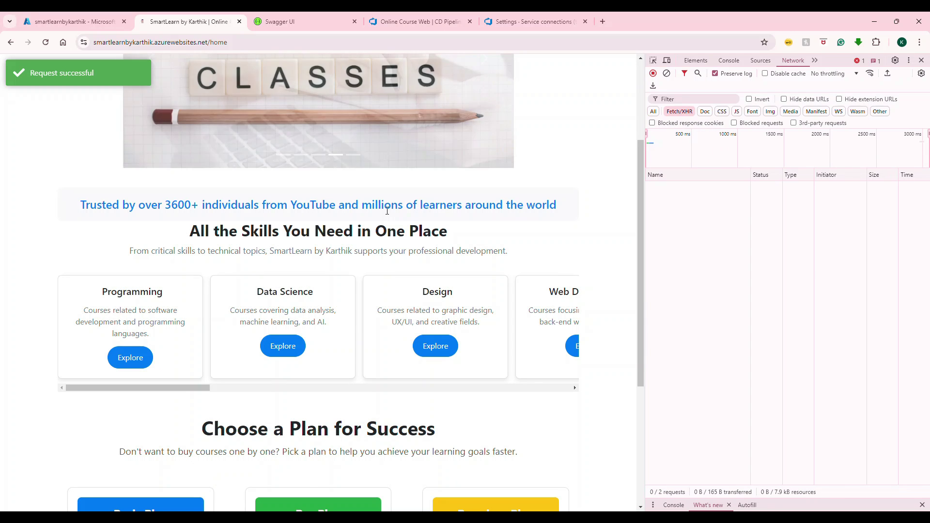
{"action": "left_click", "coordinate": [282, 343]}
{"action": "left_click", "coordinate": [692, 187]}
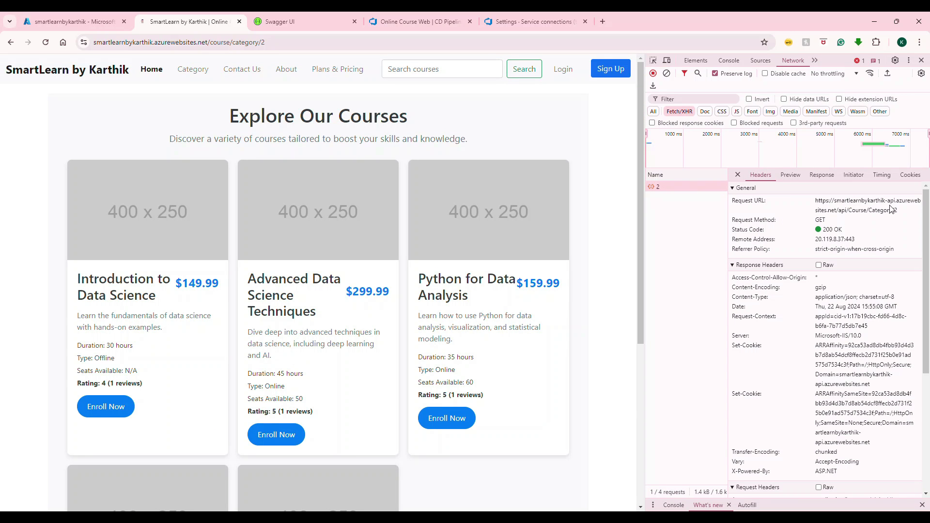
{"action": "left_click", "coordinate": [821, 176]}
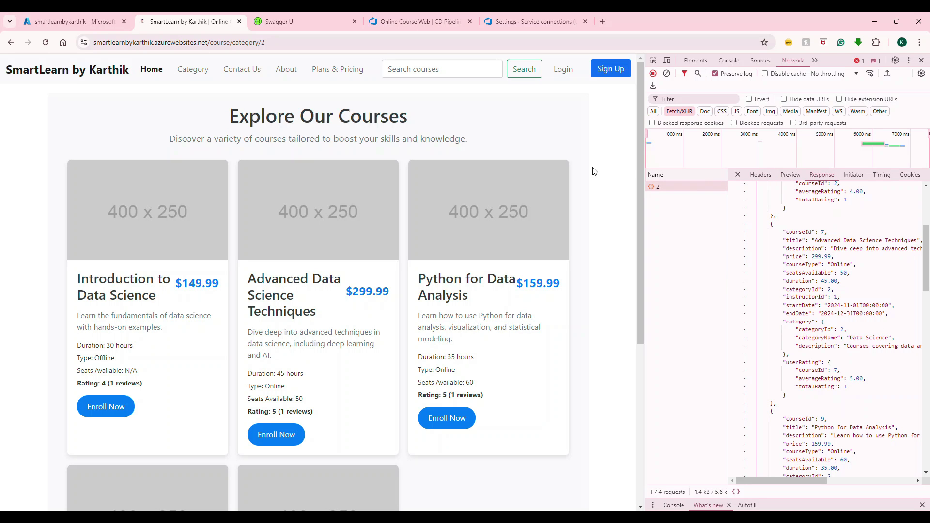
{"action": "key", "text": "F12"}
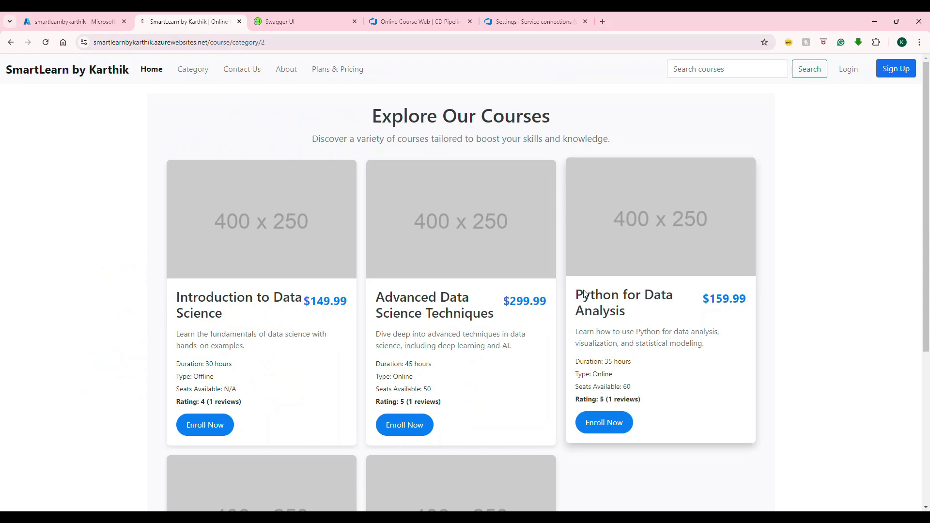
Check the details of Advanced Data Science Techniques and Introduction to Data Science, then open the latter's Data Science Introduction session video
{"action": "left_click", "coordinate": [396, 421]}
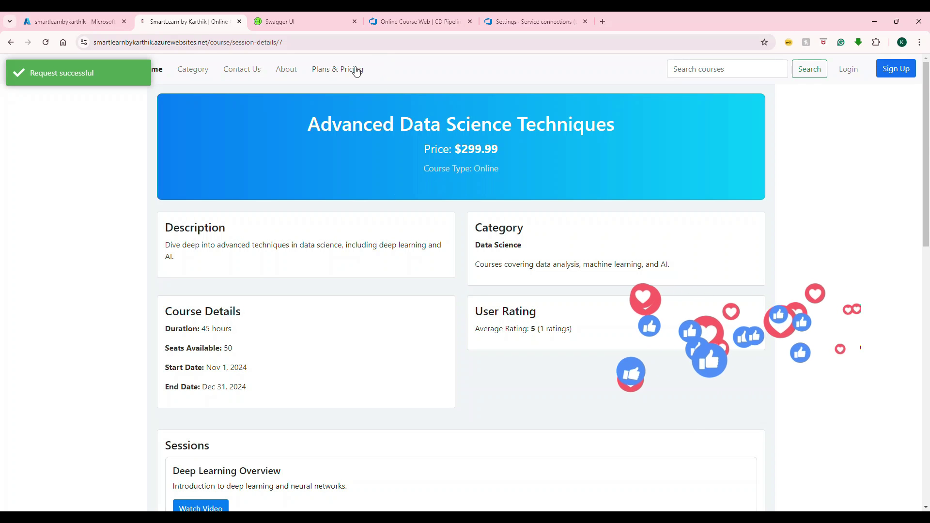
{"action": "key", "text": "alt+Left"}
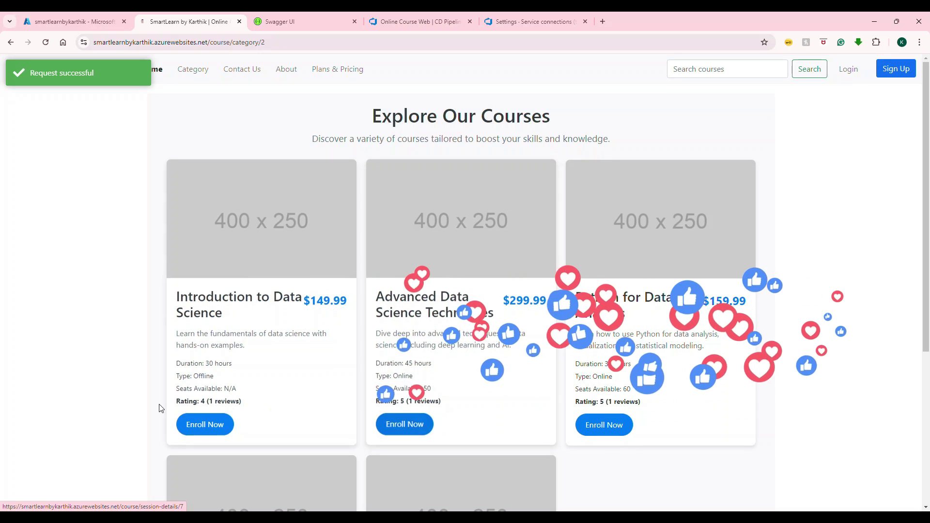
{"action": "left_click", "coordinate": [200, 421]}
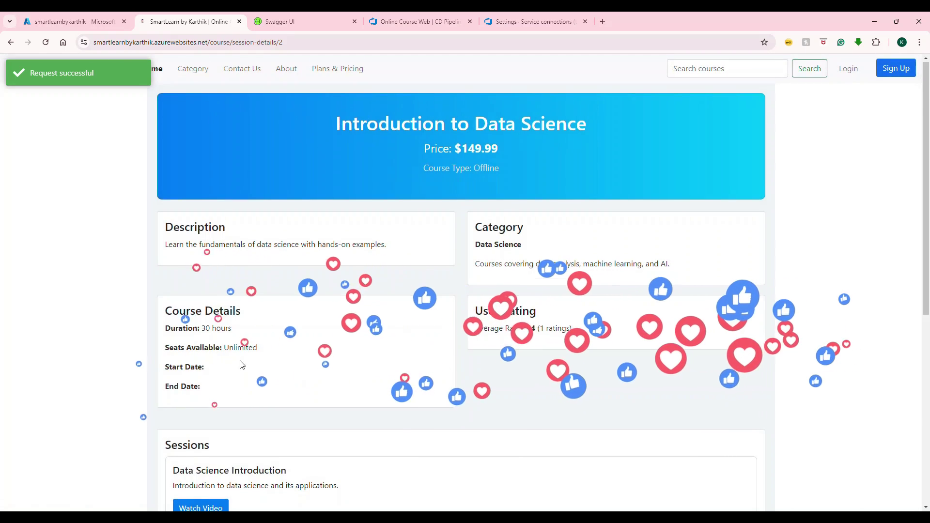
{"action": "scroll", "coordinate": [196, 340], "scroll_direction": "down", "scroll_amount": 4}
{"action": "left_click", "coordinate": [196, 316]}
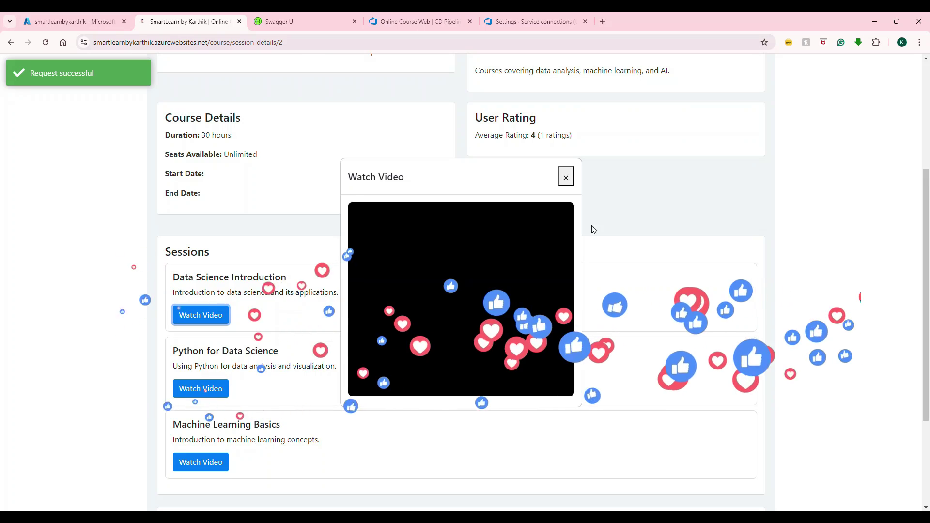